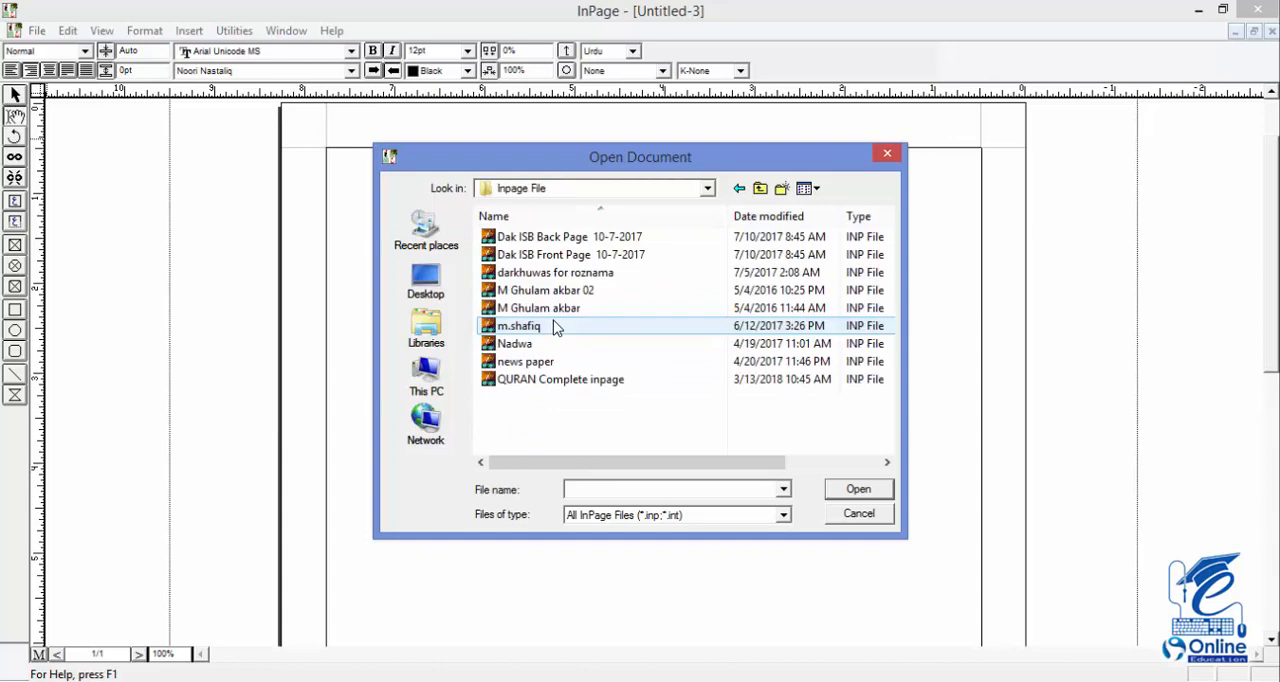
Open the "QURAN Complete inpage" document from the Inpage File folder and show the header of page 17
left_click(556, 383)
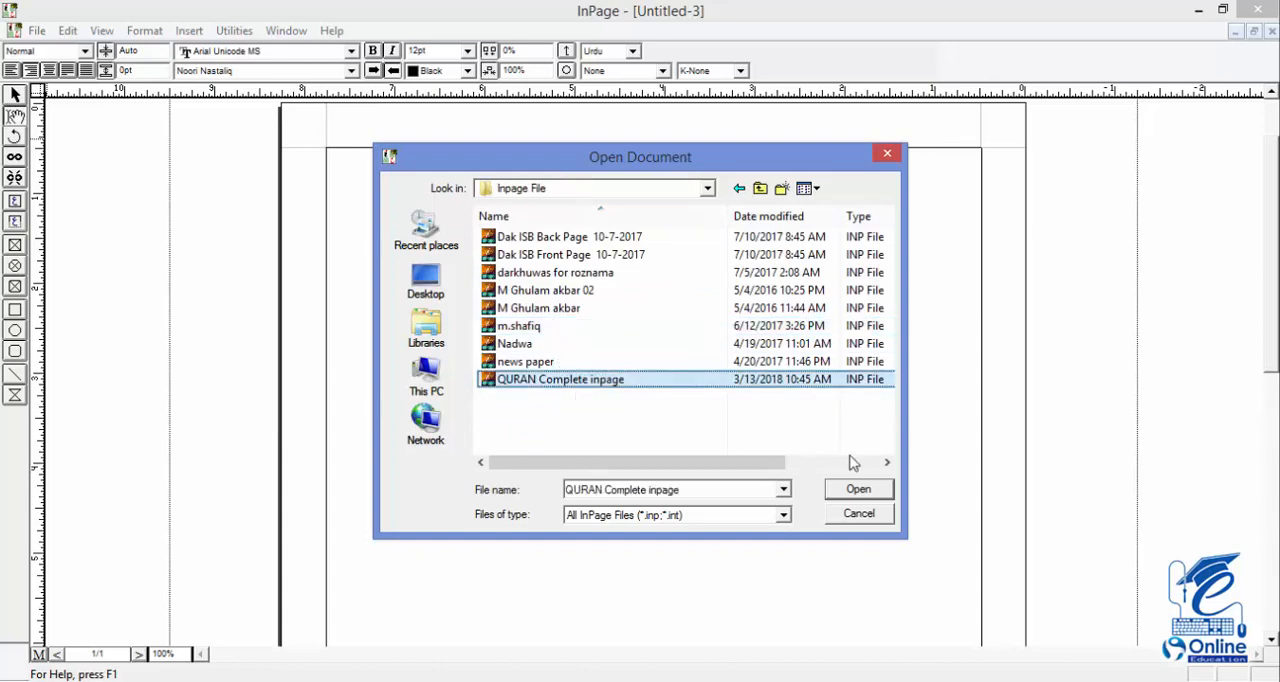
left_click(857, 489)
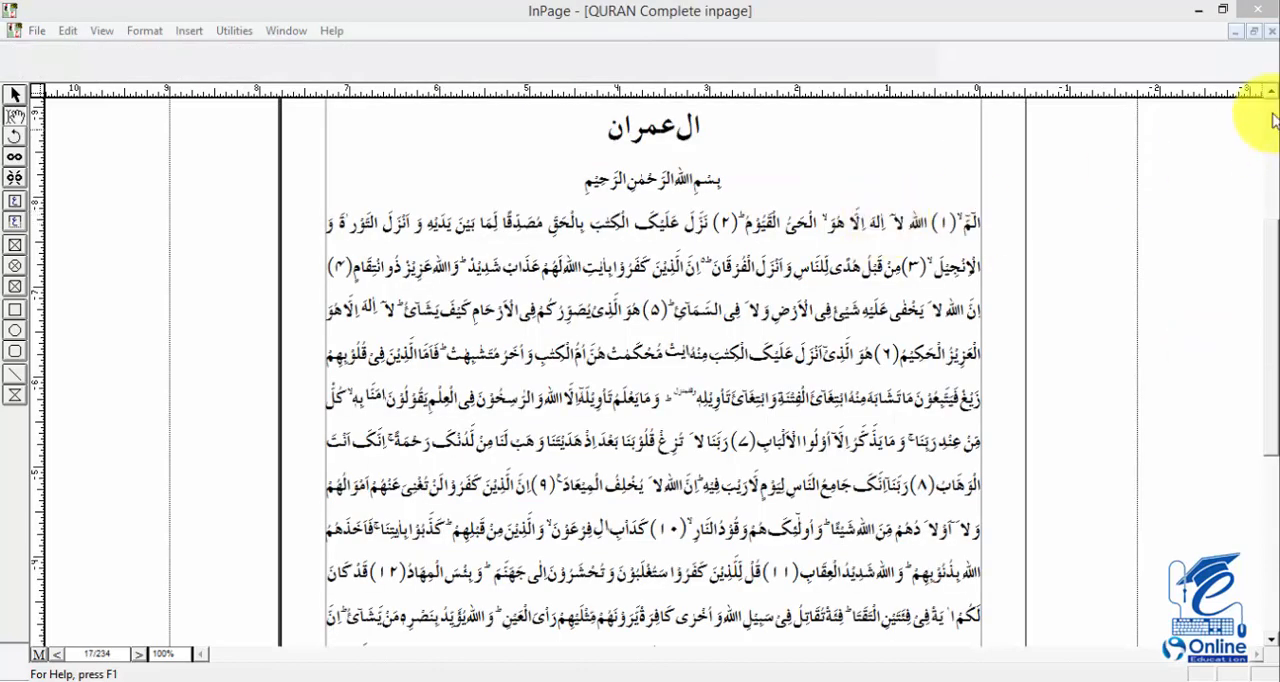
left_click(1115, 11)
scroll(1270, 110, "up", 5)
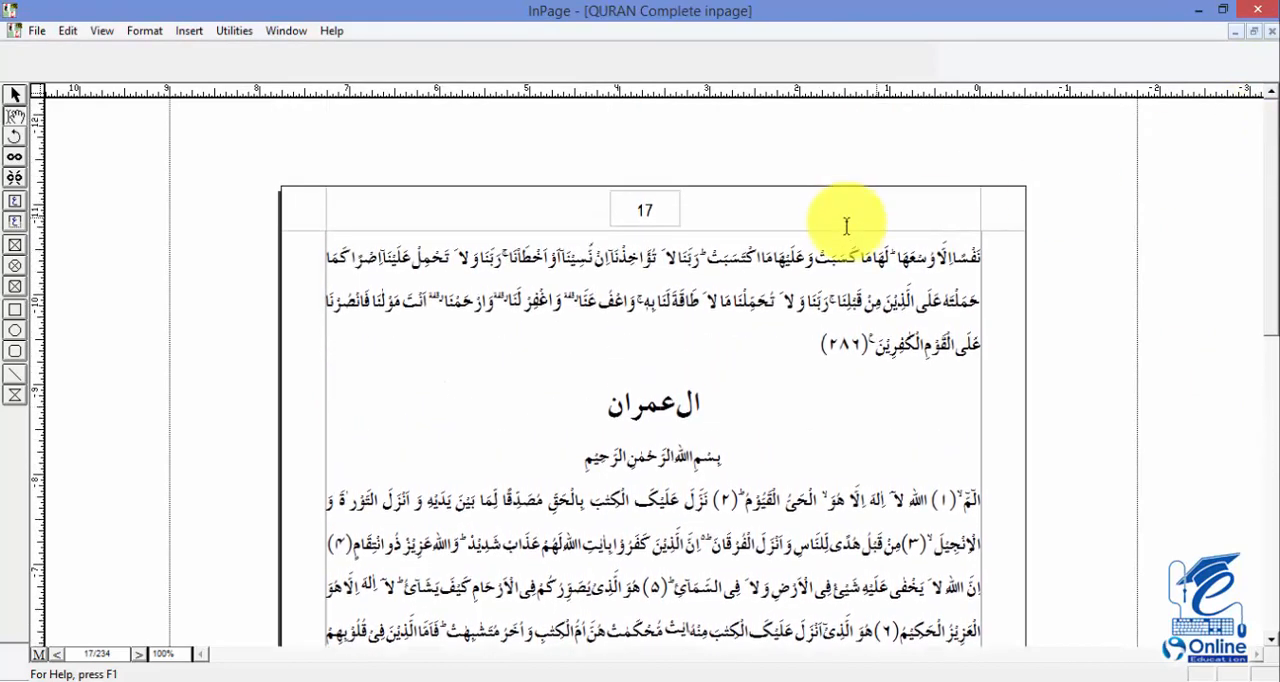
left_click(849, 254)
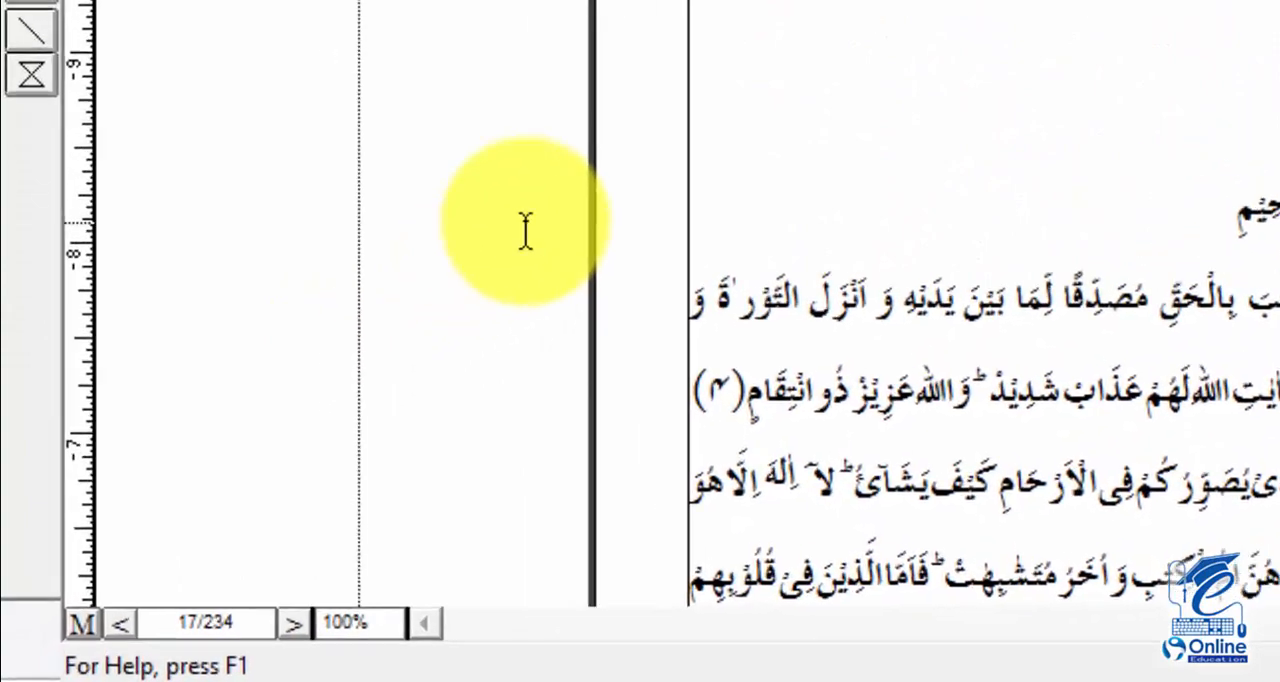
Browse from page 17 back to page 14, examining the page numbers in the header and the text
left_click(139, 638)
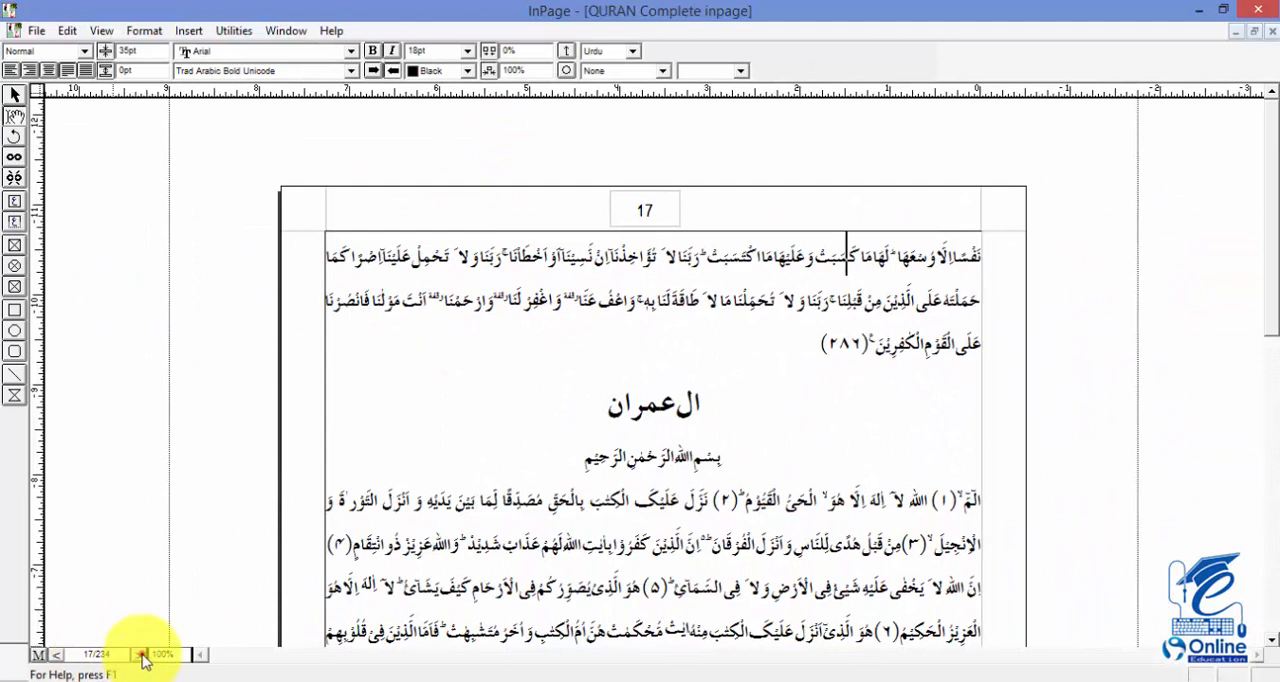
left_click(142, 654)
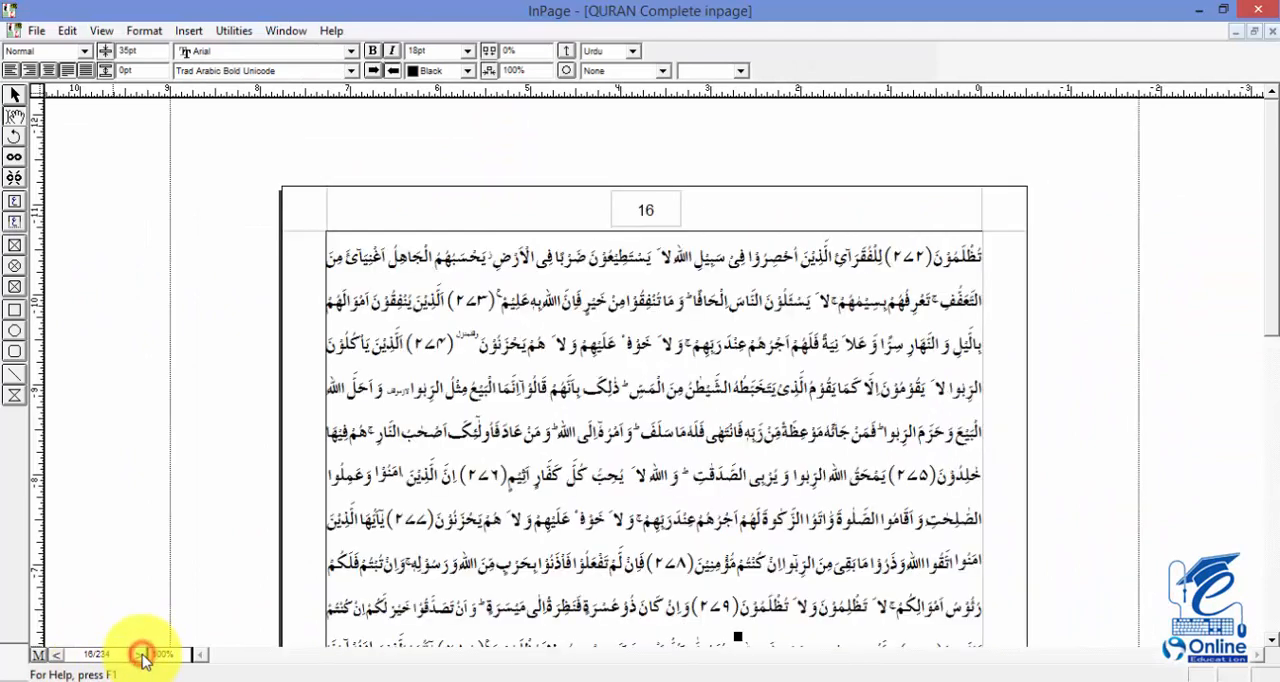
left_click(142, 654)
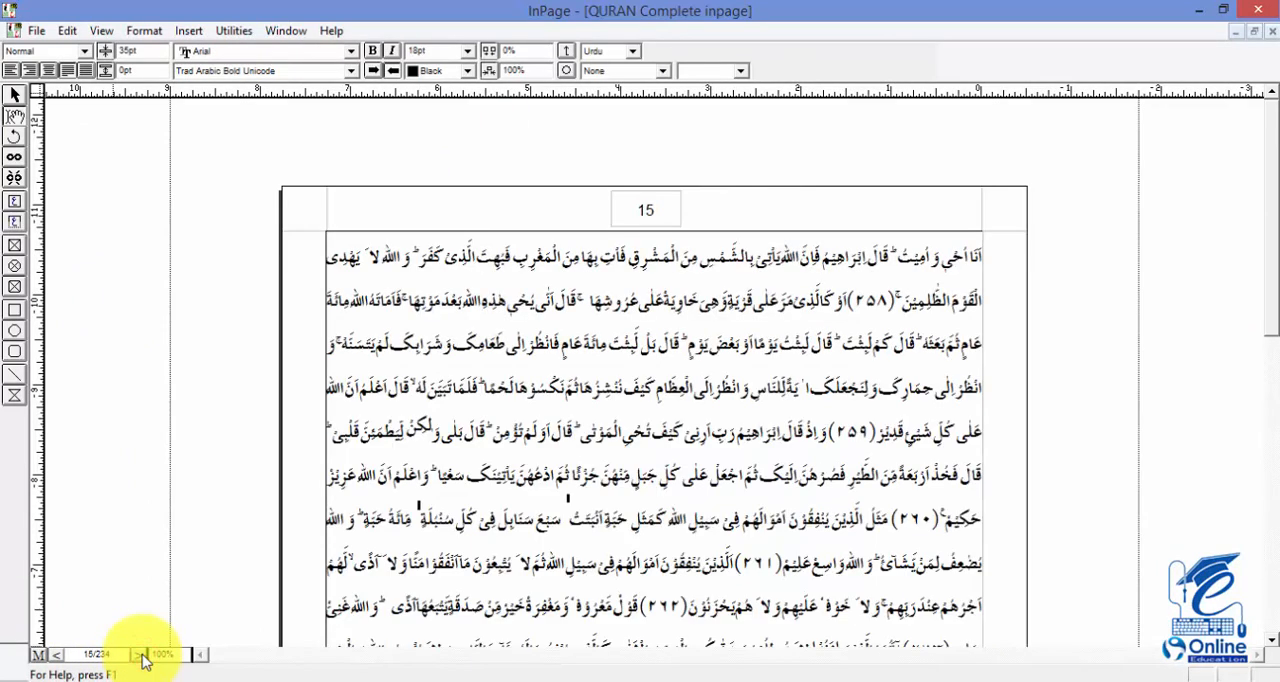
left_click(142, 655)
left_click(500, 375)
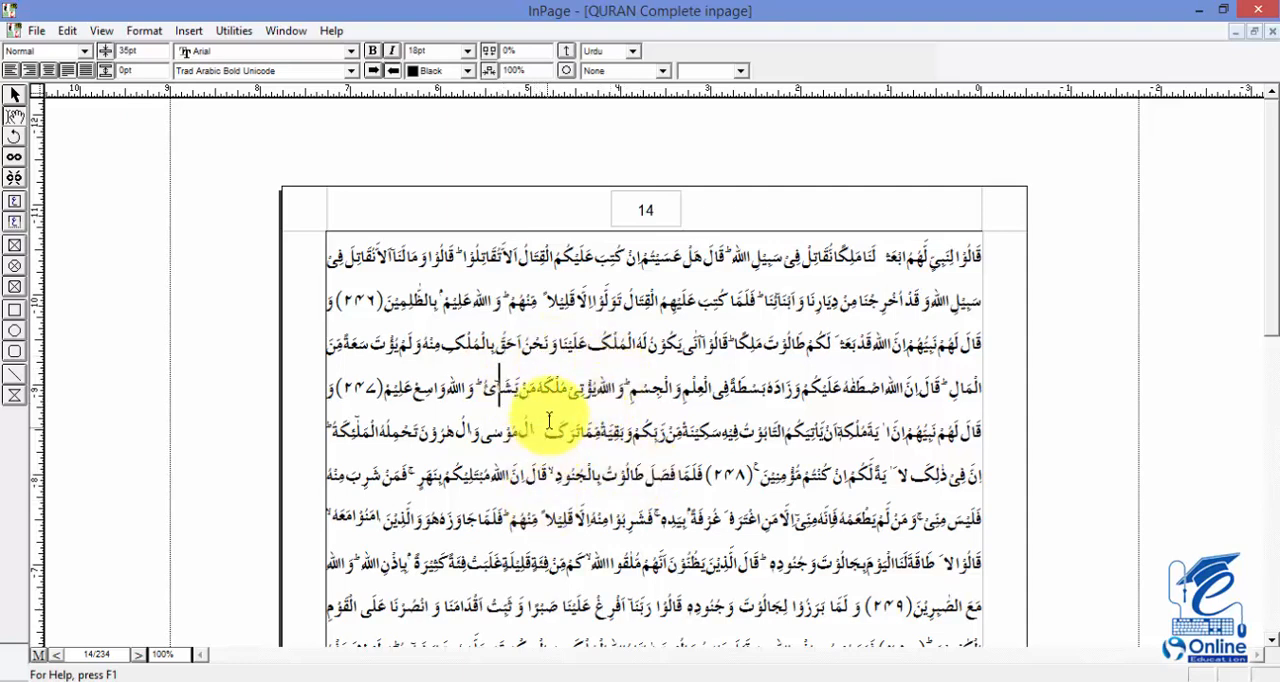
scroll(557, 414, "down", 3)
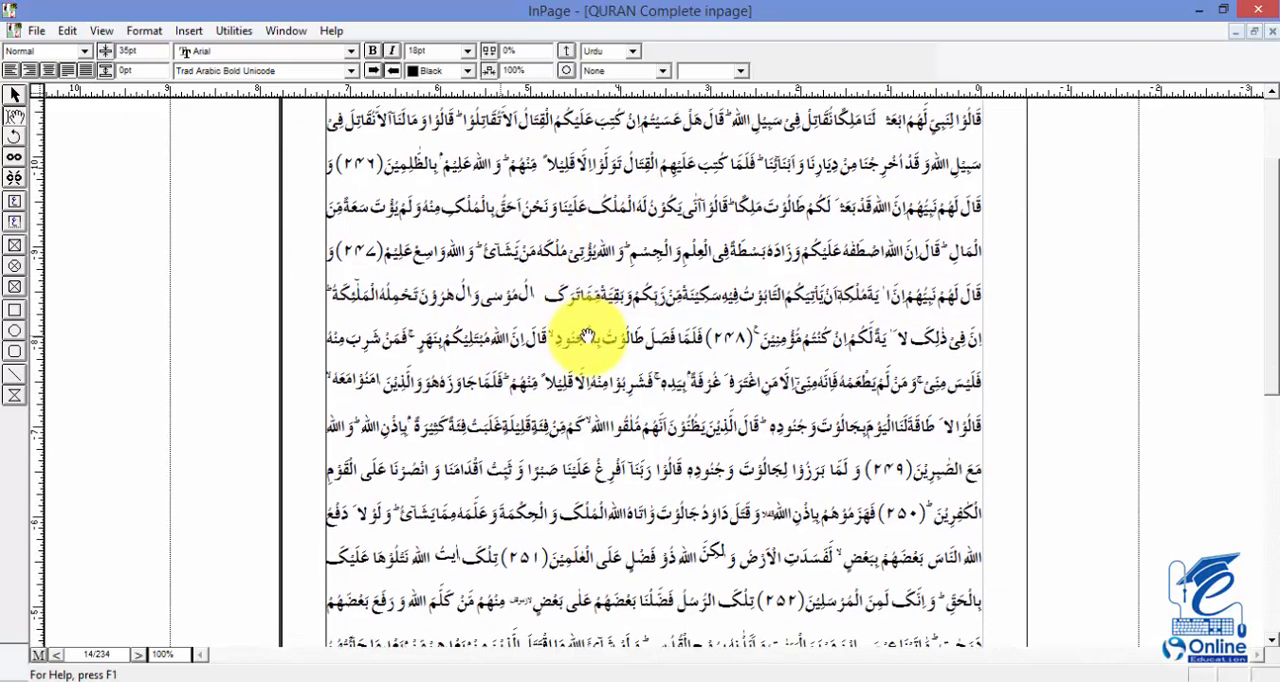
scroll(586, 306, "up", 3)
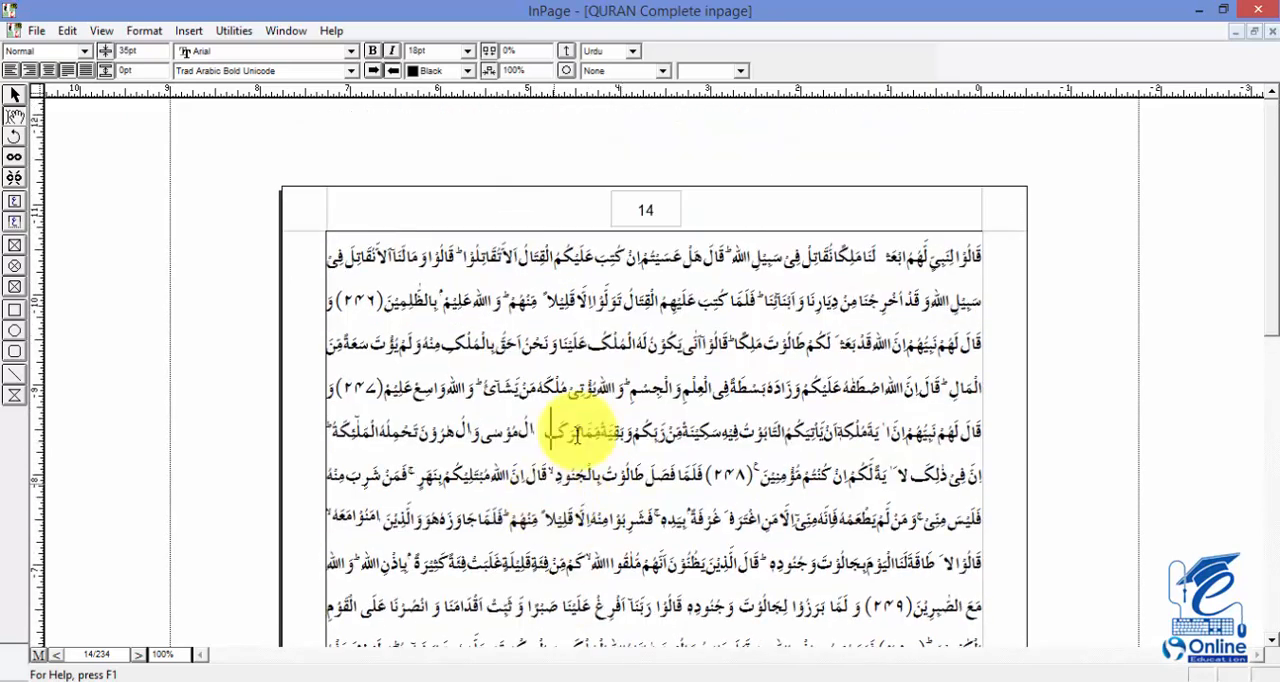
left_click(604, 299)
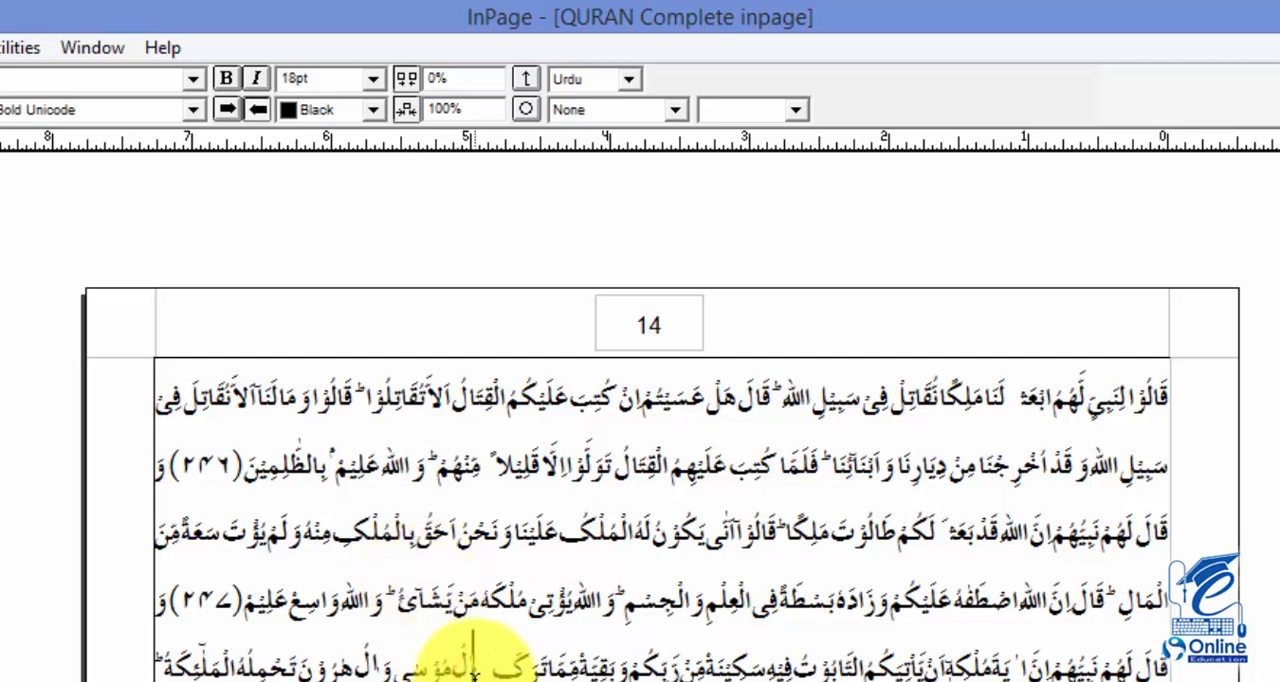
Search the document for قالوا with Find Replace, with اللہ as the replacement text
key("ctrl+f")
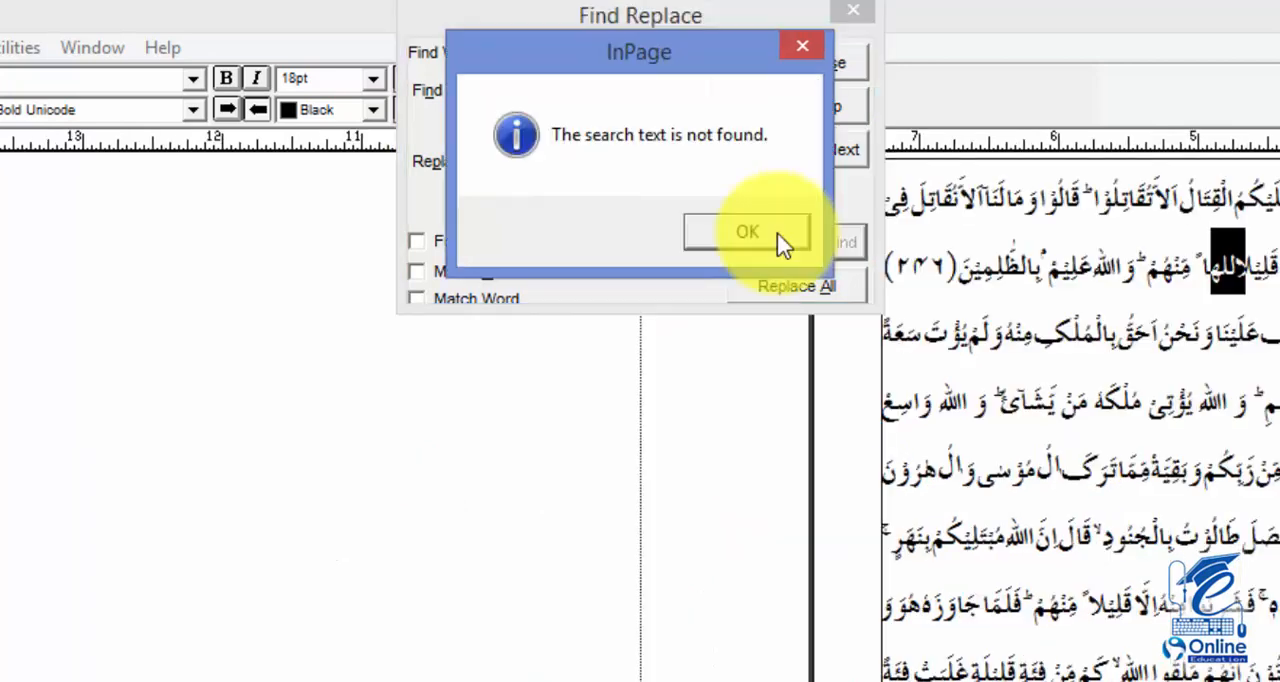
left_click(778, 238)
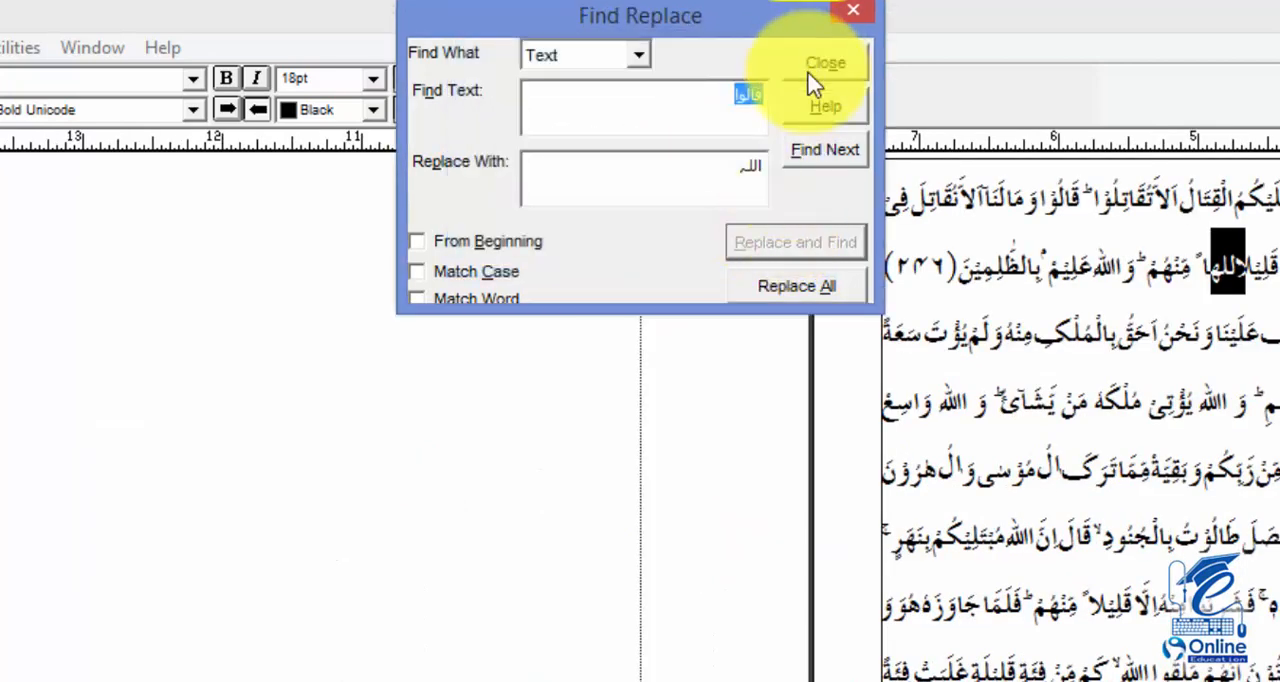
left_click(818, 156)
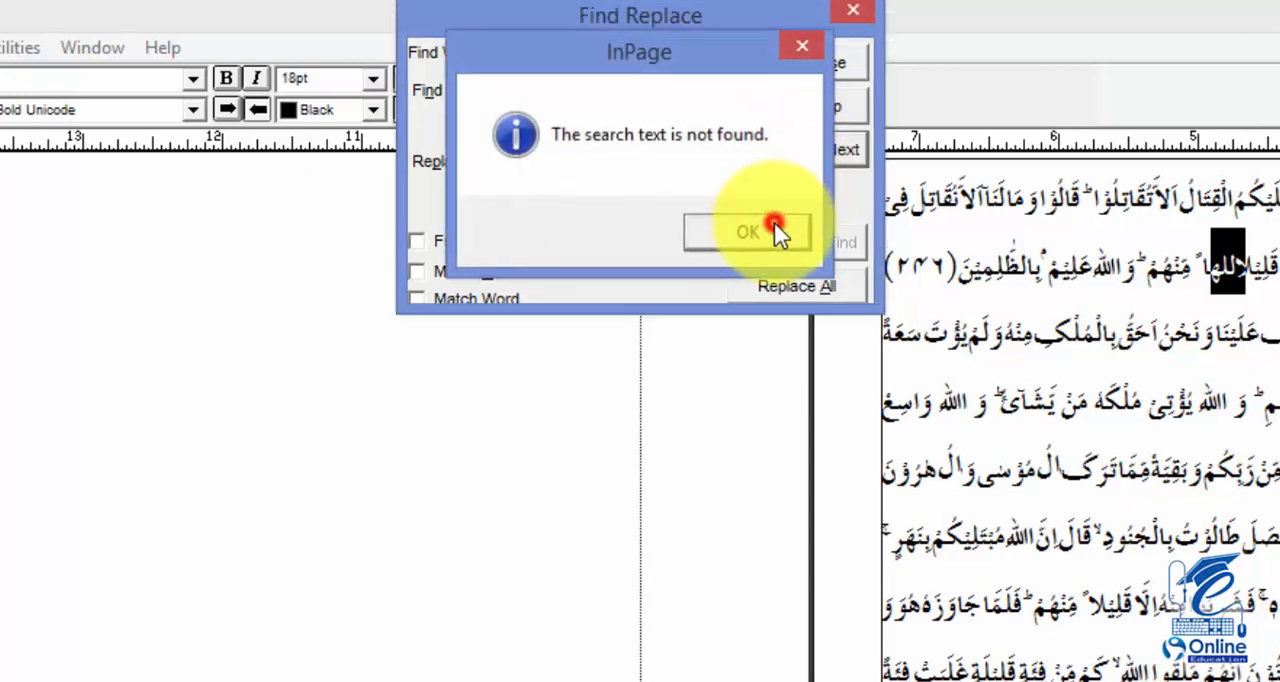
left_click(774, 224)
left_click(827, 117)
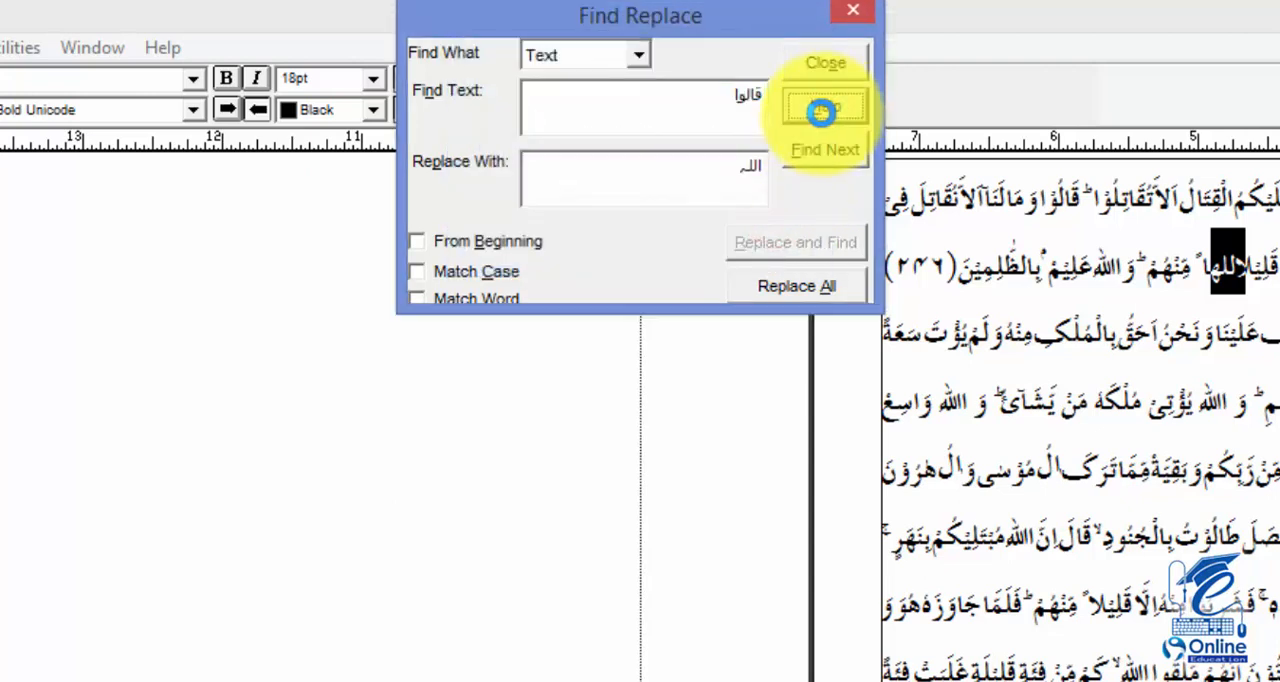
left_click(733, 229)
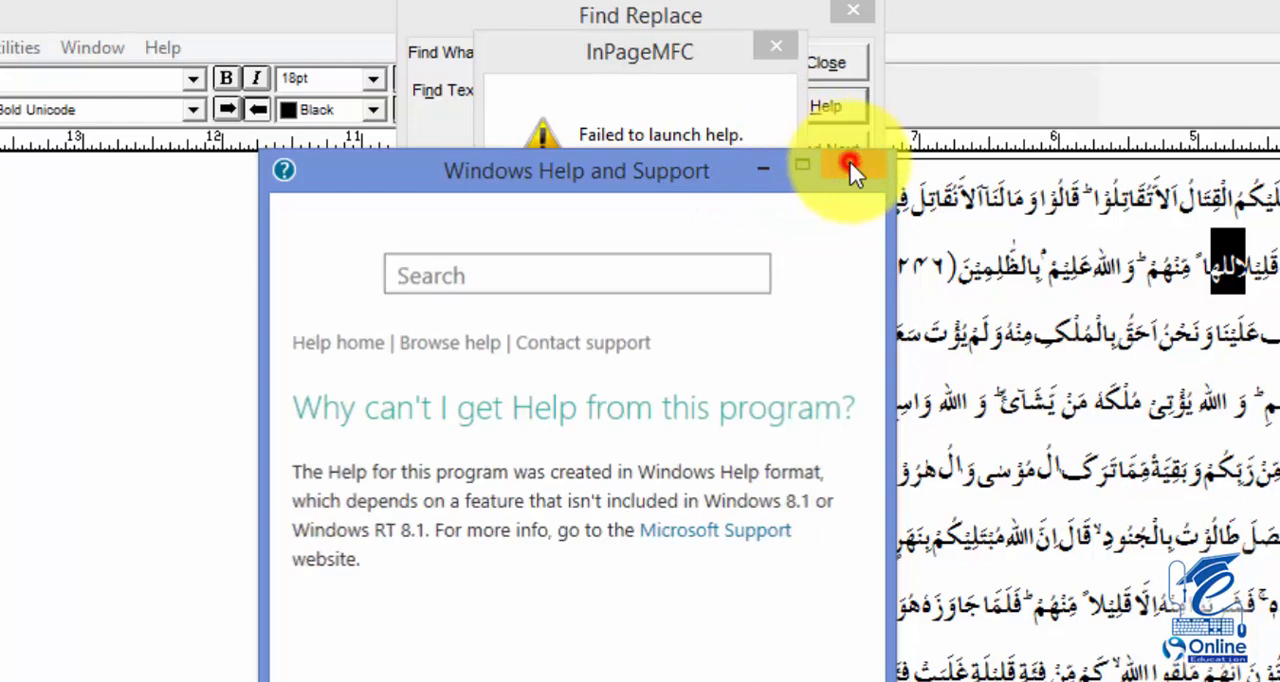
left_click(850, 166)
left_click(787, 49)
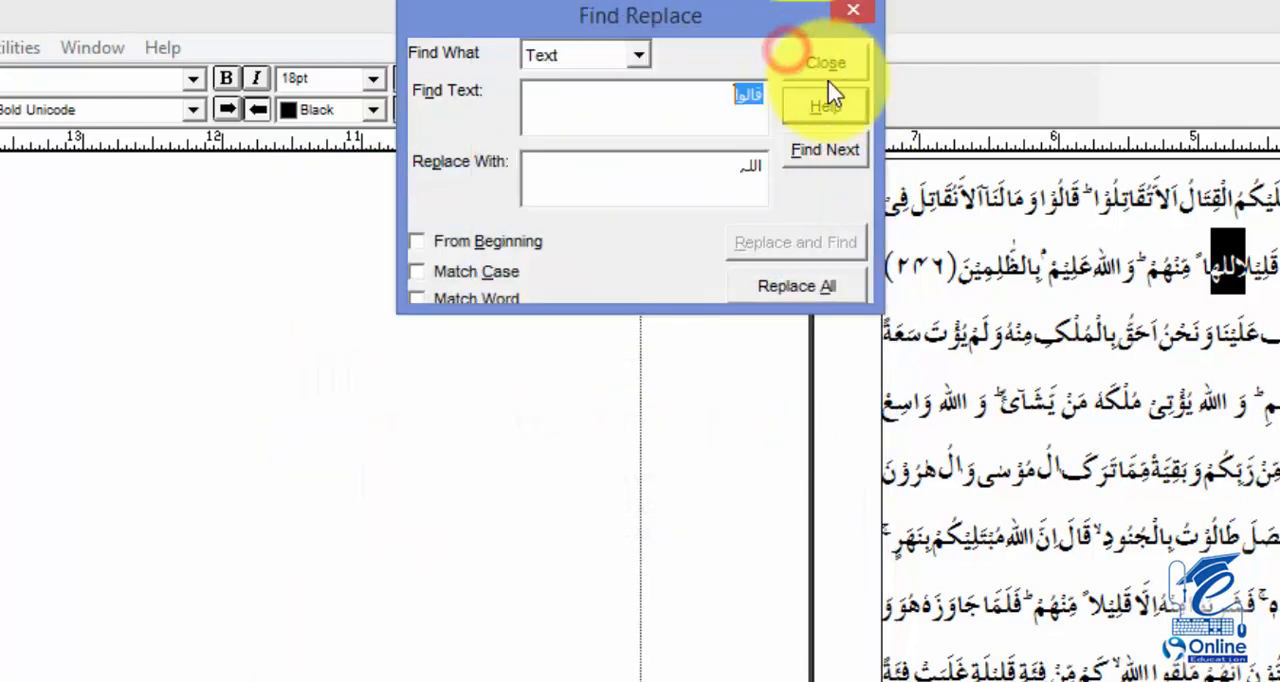
Close the Find Replace dialog and return to the header area of page 14
left_click(830, 62)
left_click(650, 290)
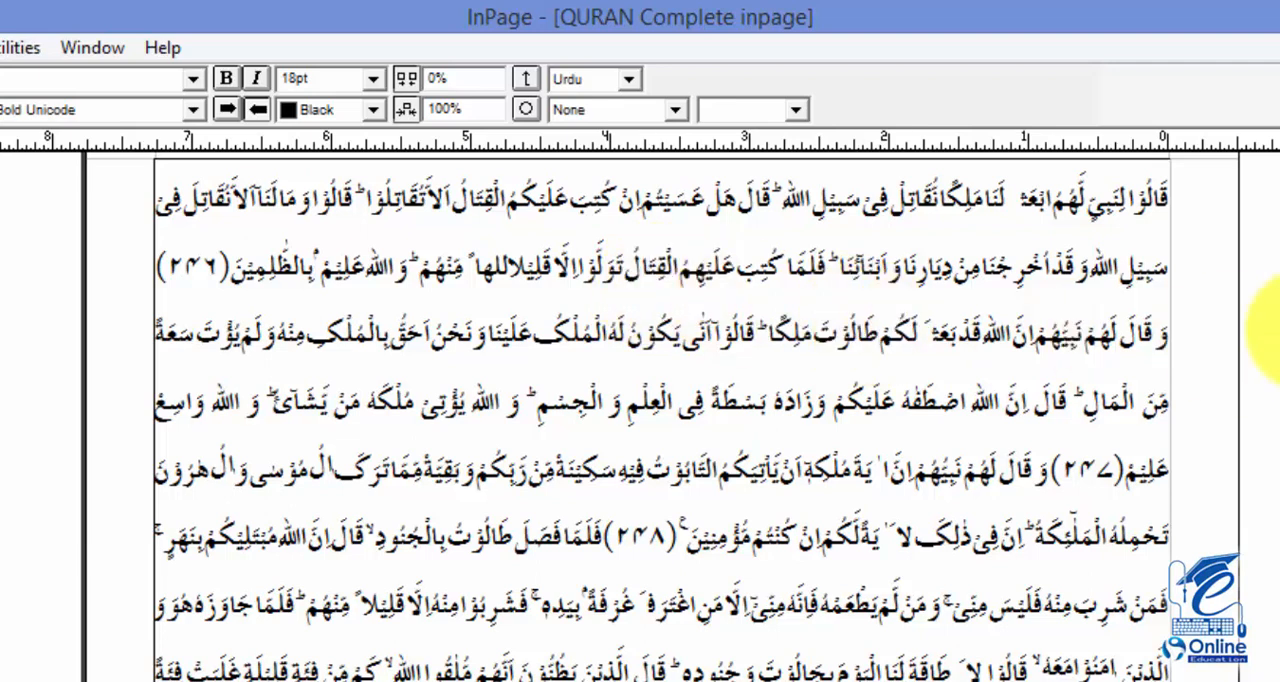
left_click_drag(1080, 311, 1013, 503)
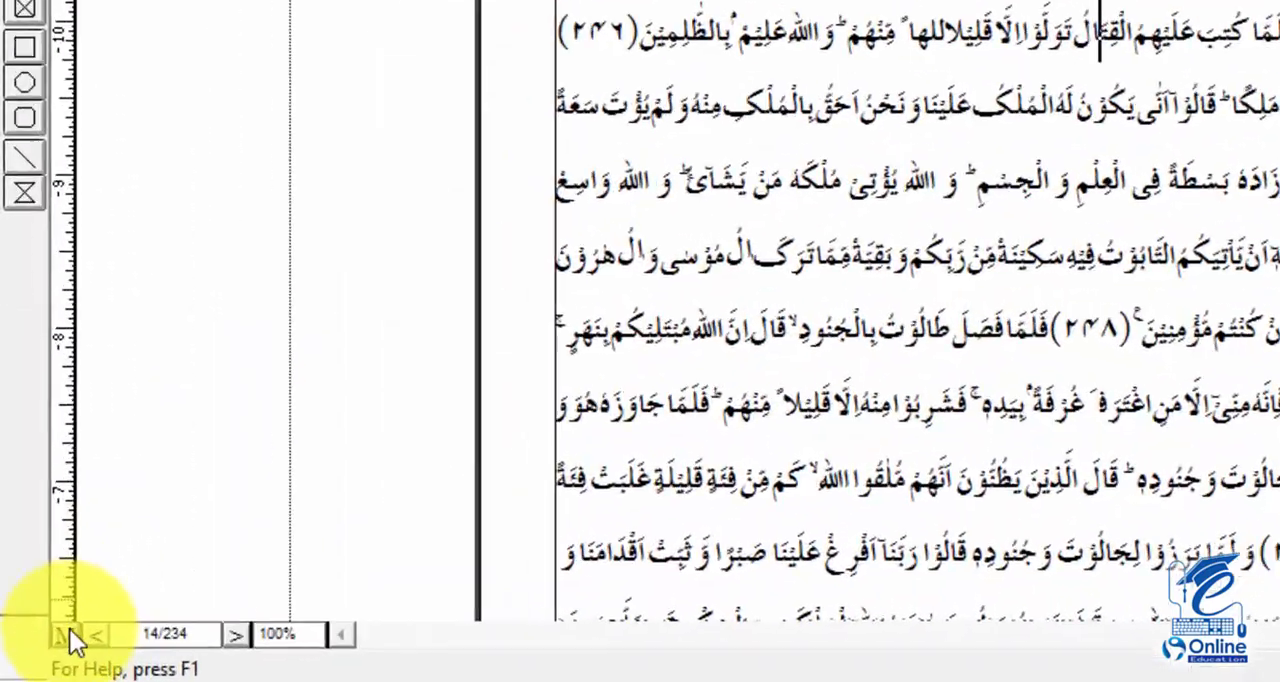
Switch to the master page and delete the page number text box in the header
left_click(40, 655)
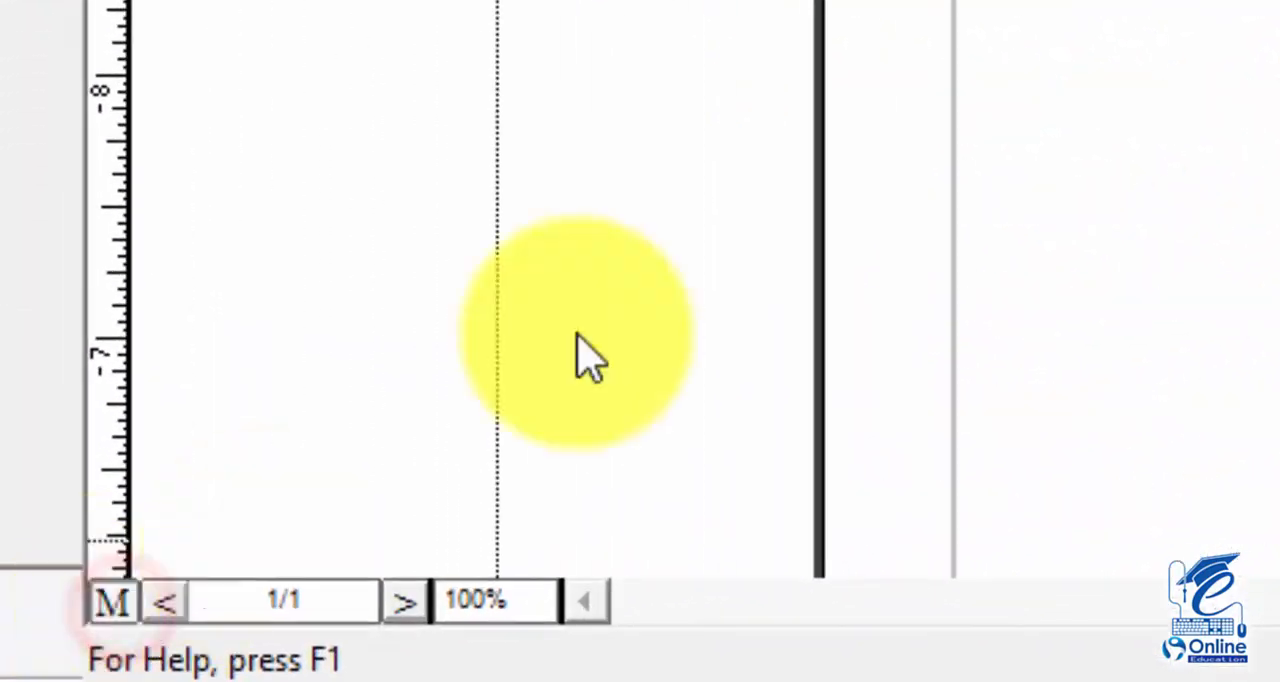
left_click(640, 208)
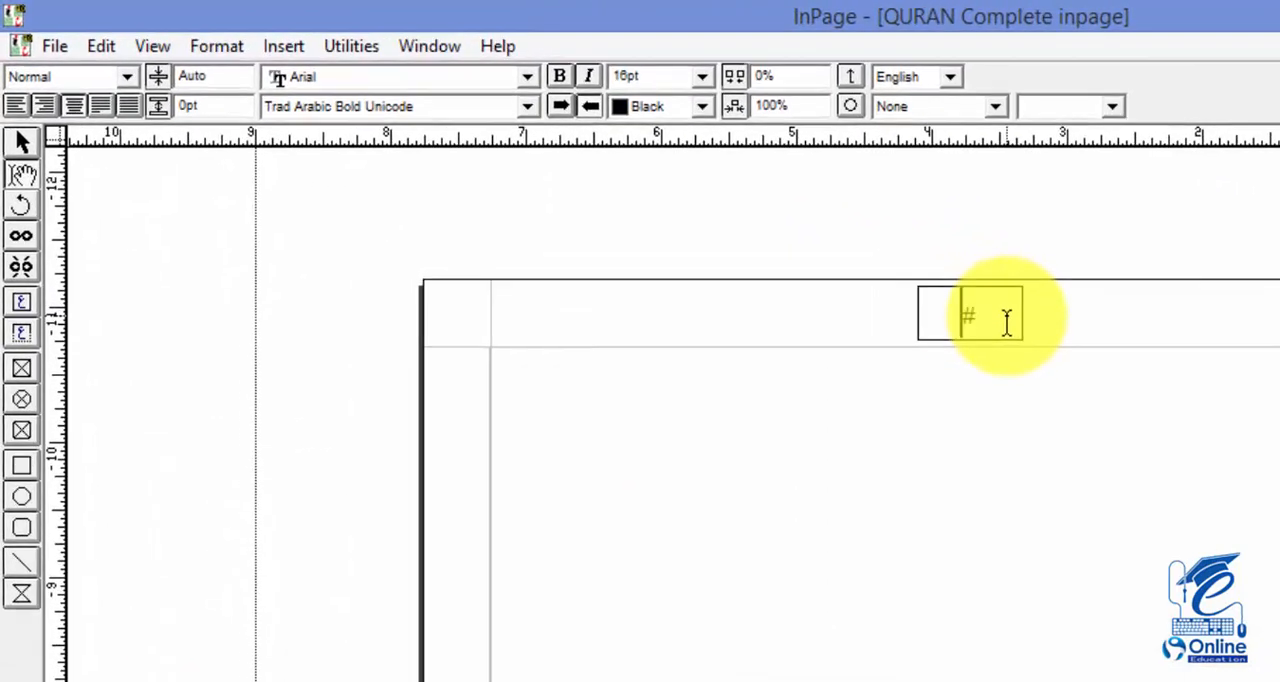
left_click(670, 211)
left_click_drag(1067, 350, 1029, 351)
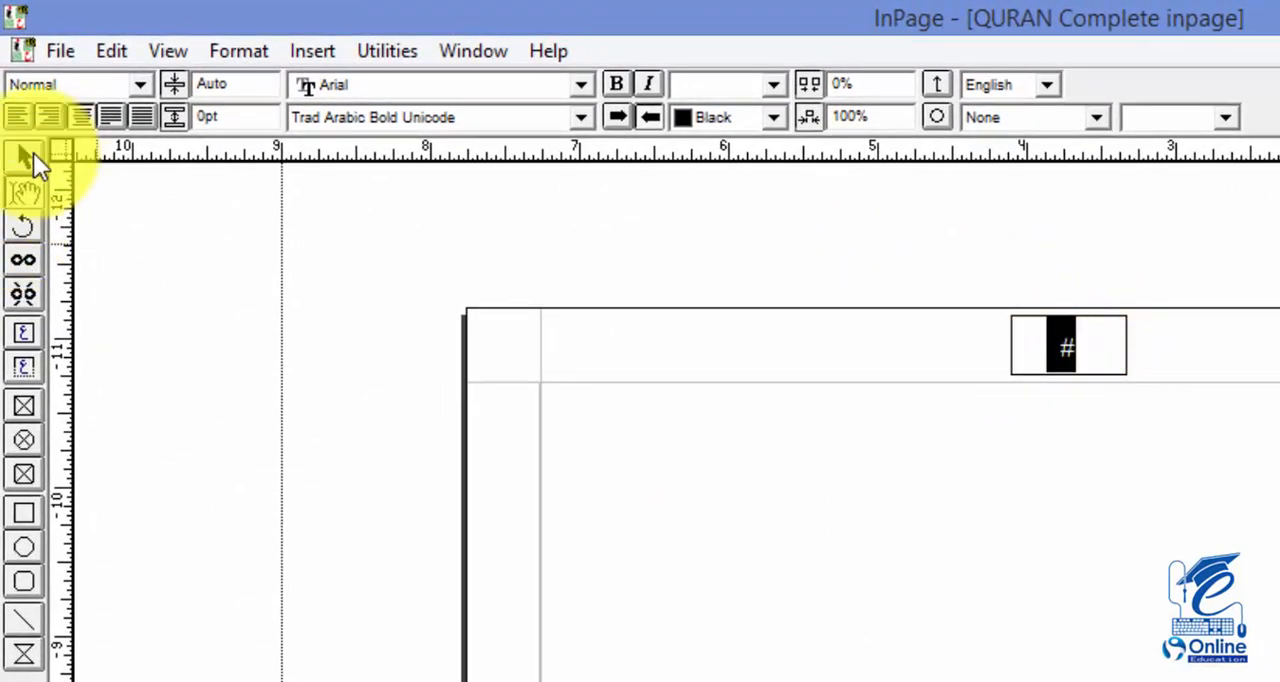
left_click(25, 153)
left_click(1071, 340)
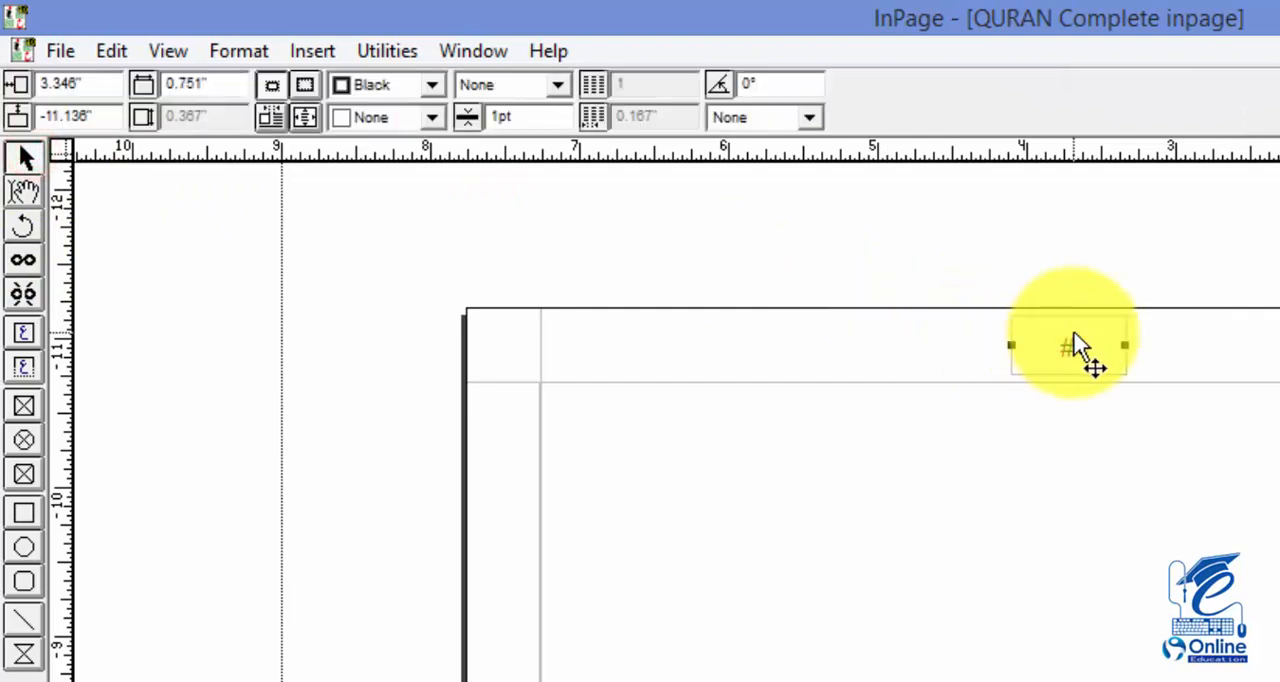
key("Delete")
left_click(1199, 651)
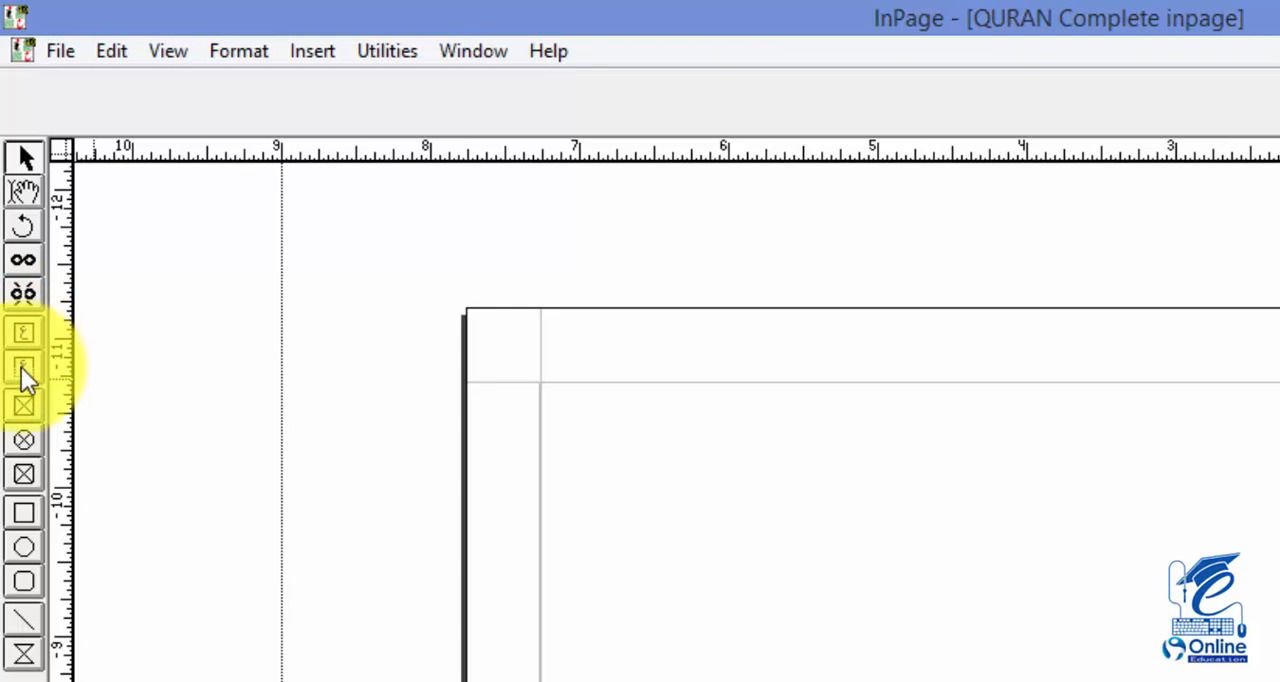
Draw a new text box in the middle of the master page header and insert an automatic page number in it
left_click(24, 369)
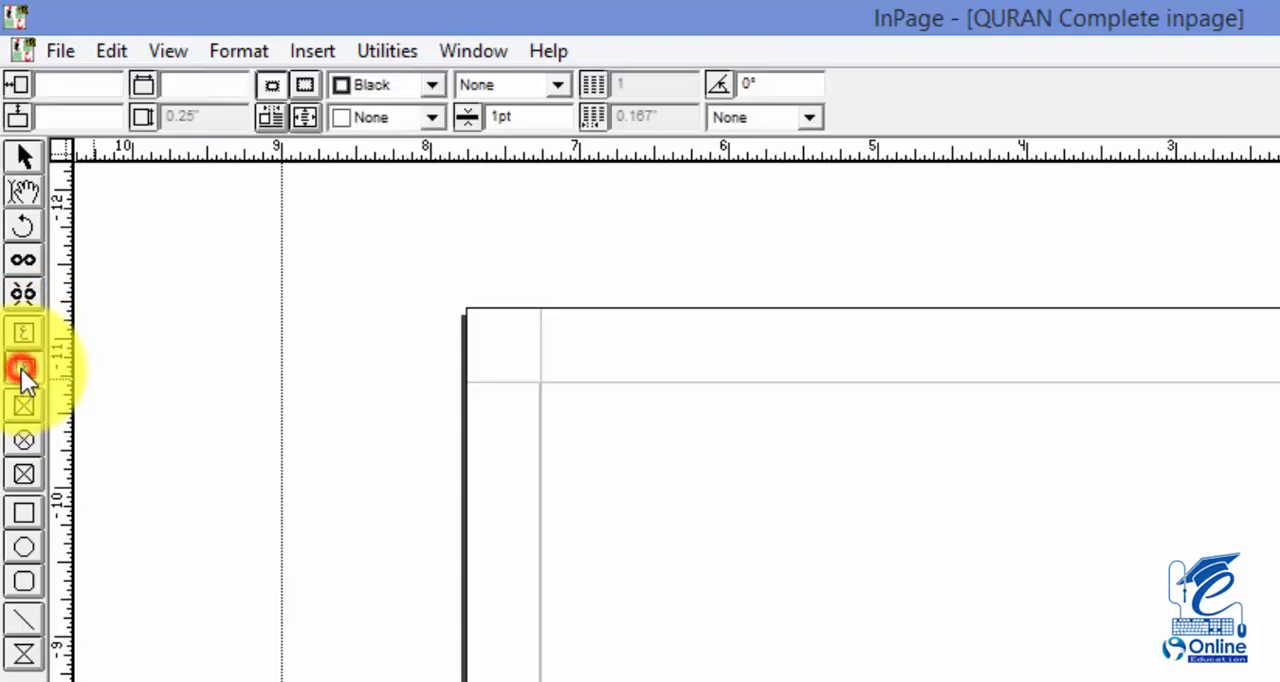
left_click_drag(988, 342, 1157, 392)
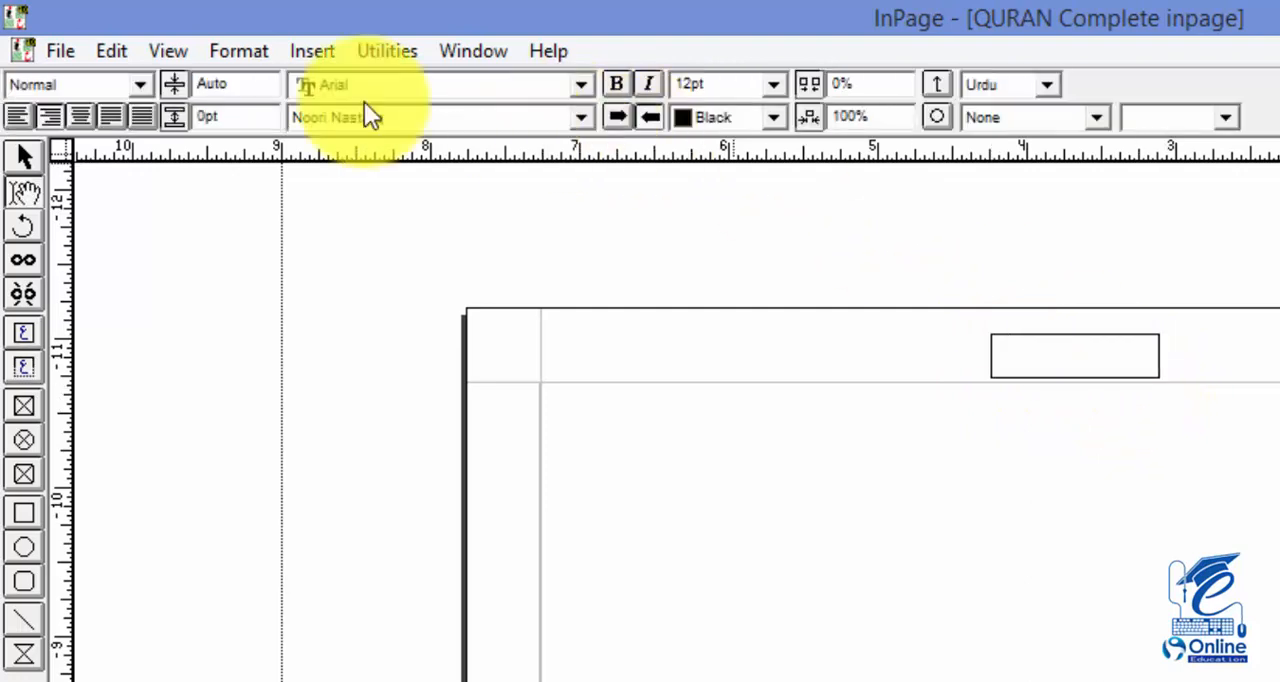
left_click(317, 50)
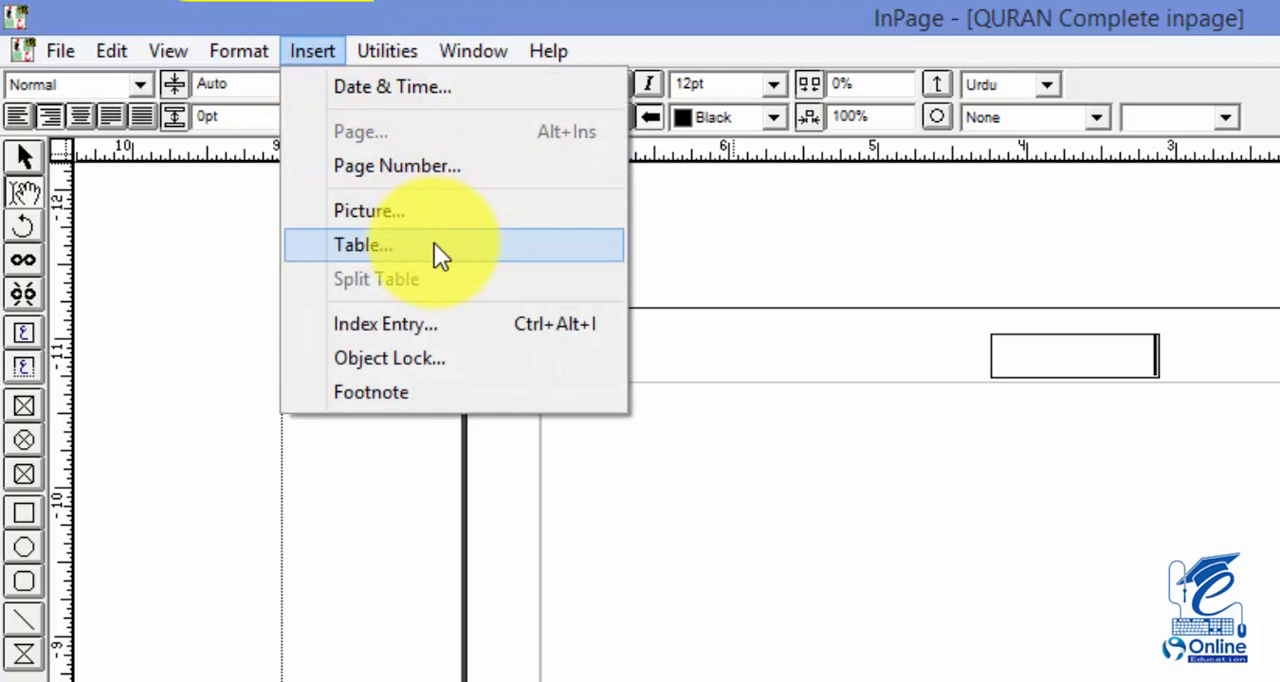
left_click(411, 165)
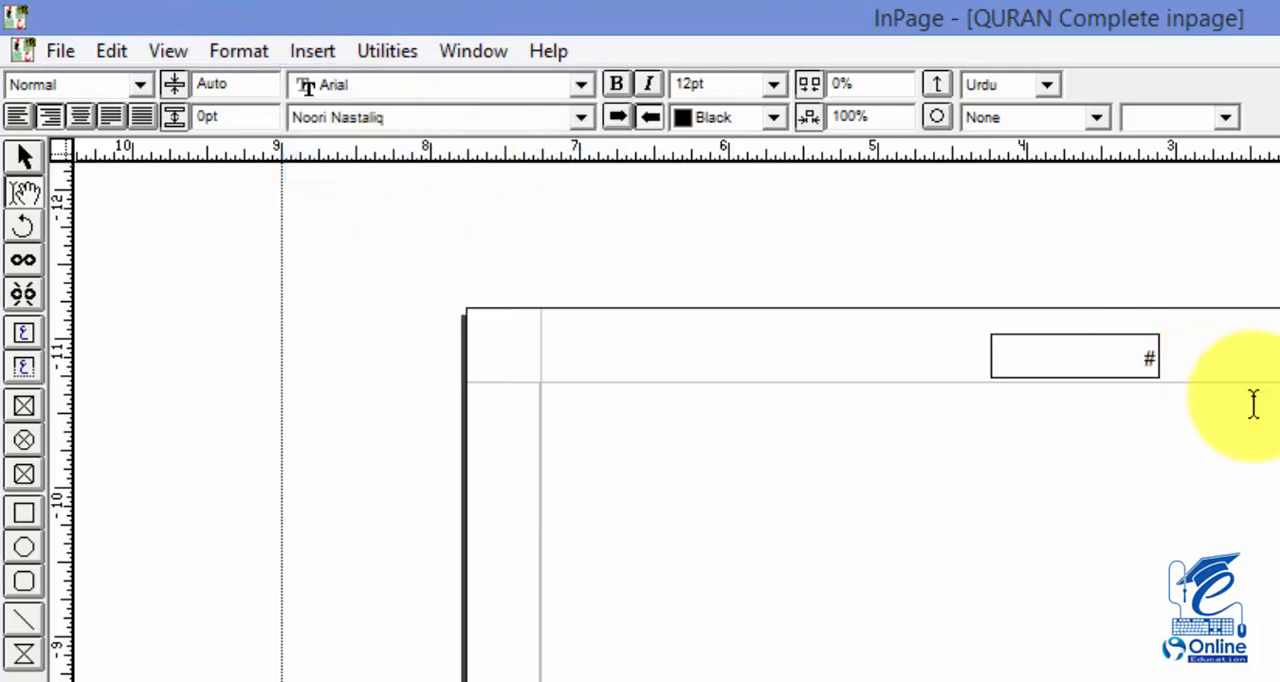
Centre the # page number placeholder within its box and switch from the master page back to the document pages
left_click_drag(1112, 360, 1183, 367)
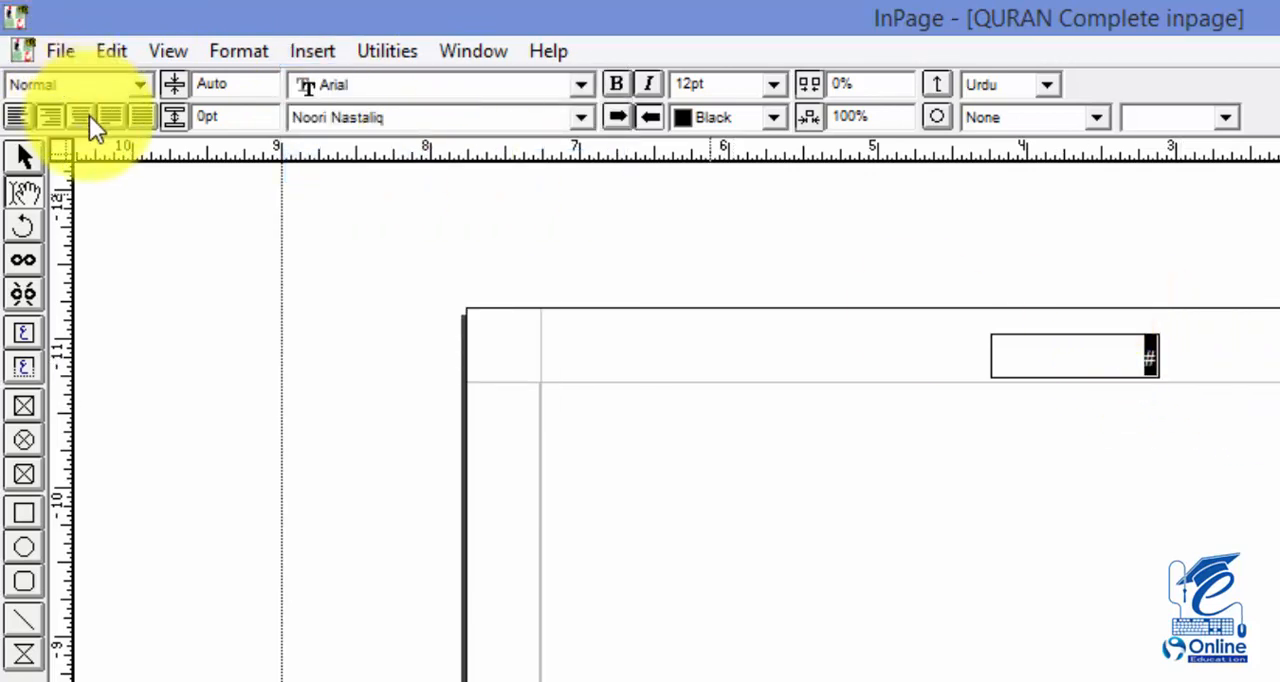
left_click(80, 117)
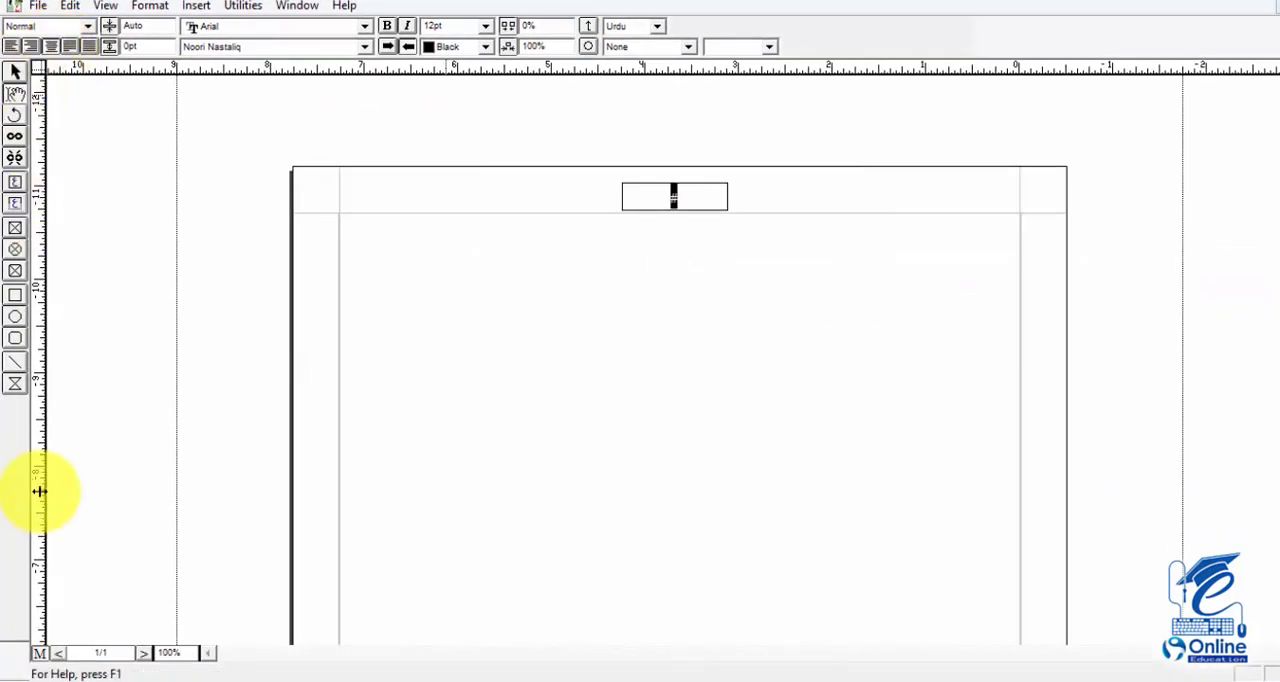
left_click(40, 656)
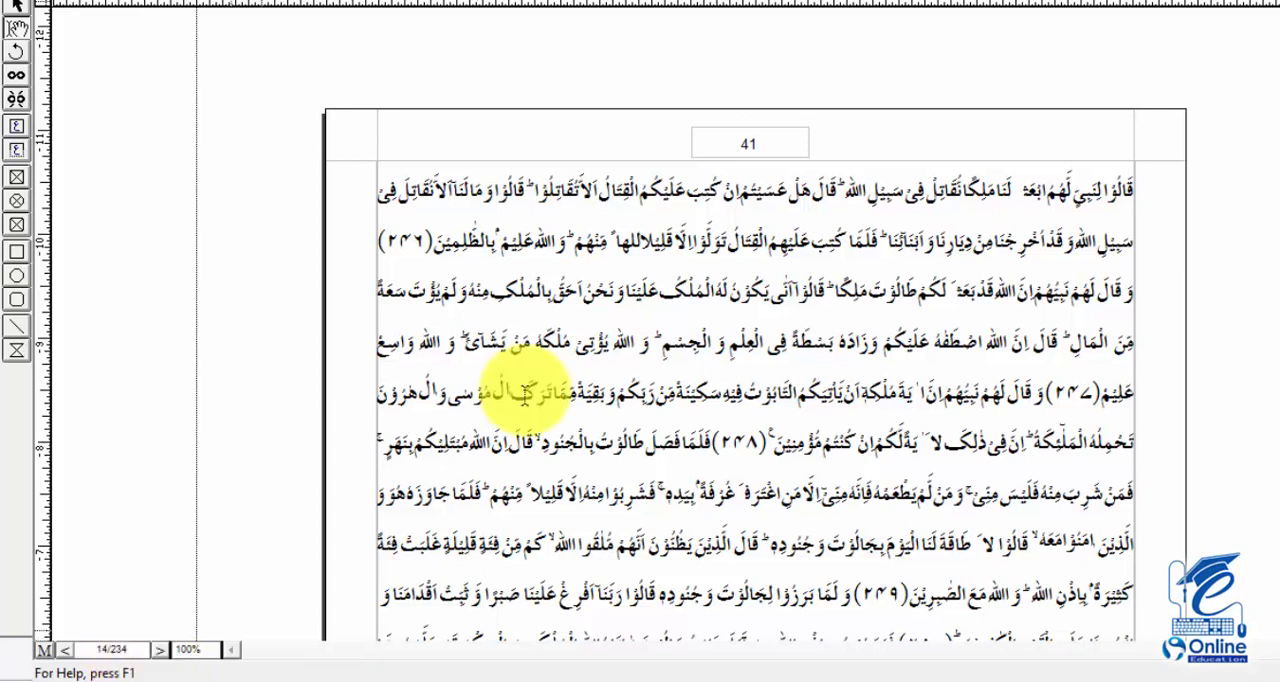
Page through the document from page 14 to page 21, examining the new page numbers in the header
left_click(748, 143)
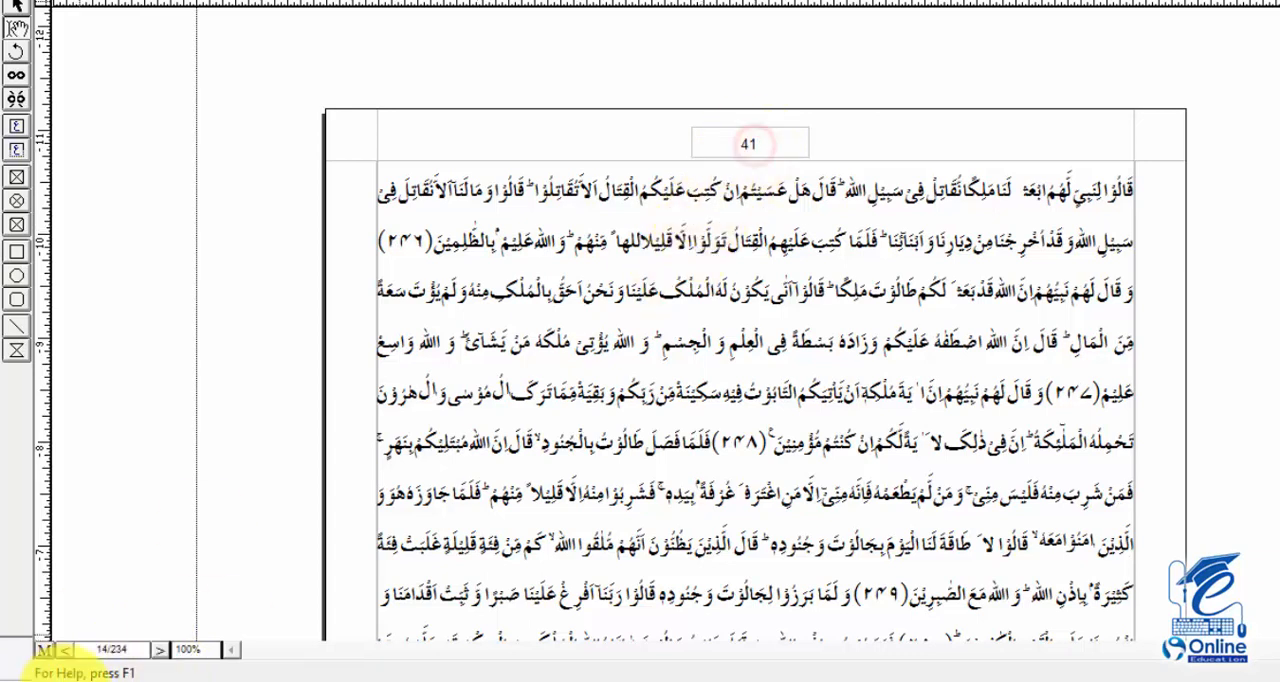
left_click(160, 650)
left_click(62, 655)
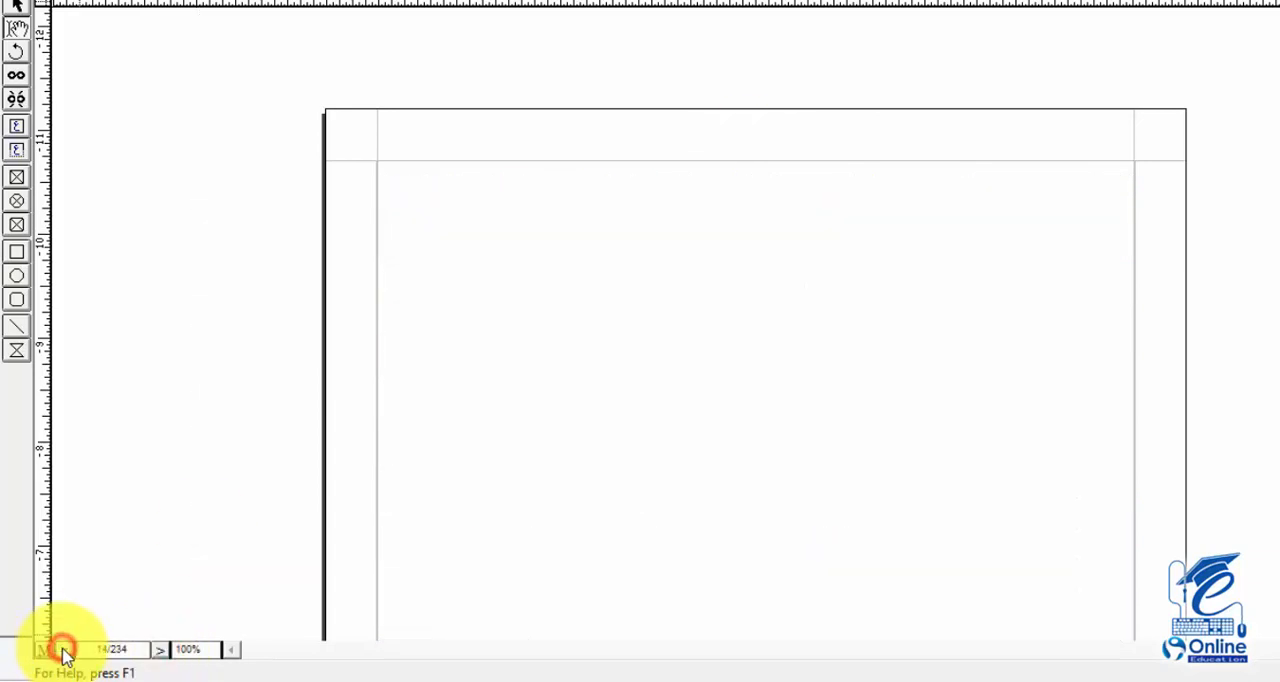
left_click(62, 655)
left_click(62, 655)
left_click(62, 655)
left_click(62, 655)
left_click(62, 655)
left_click(62, 655)
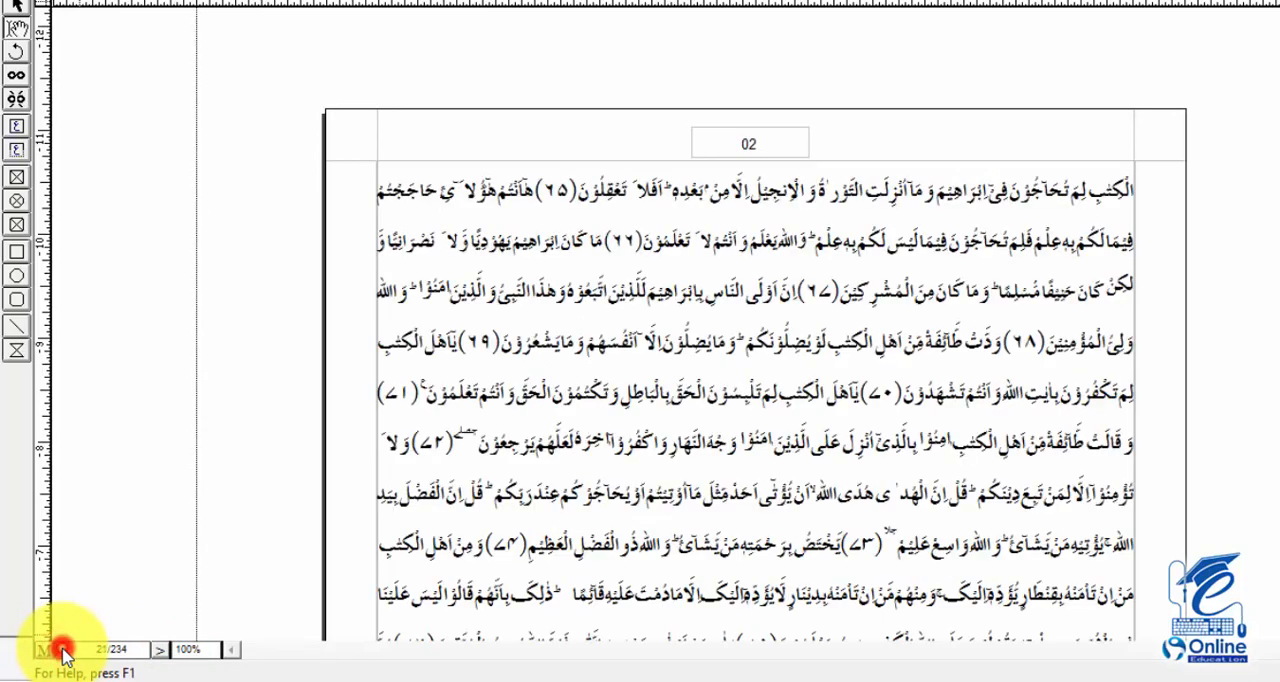
left_click(62, 655)
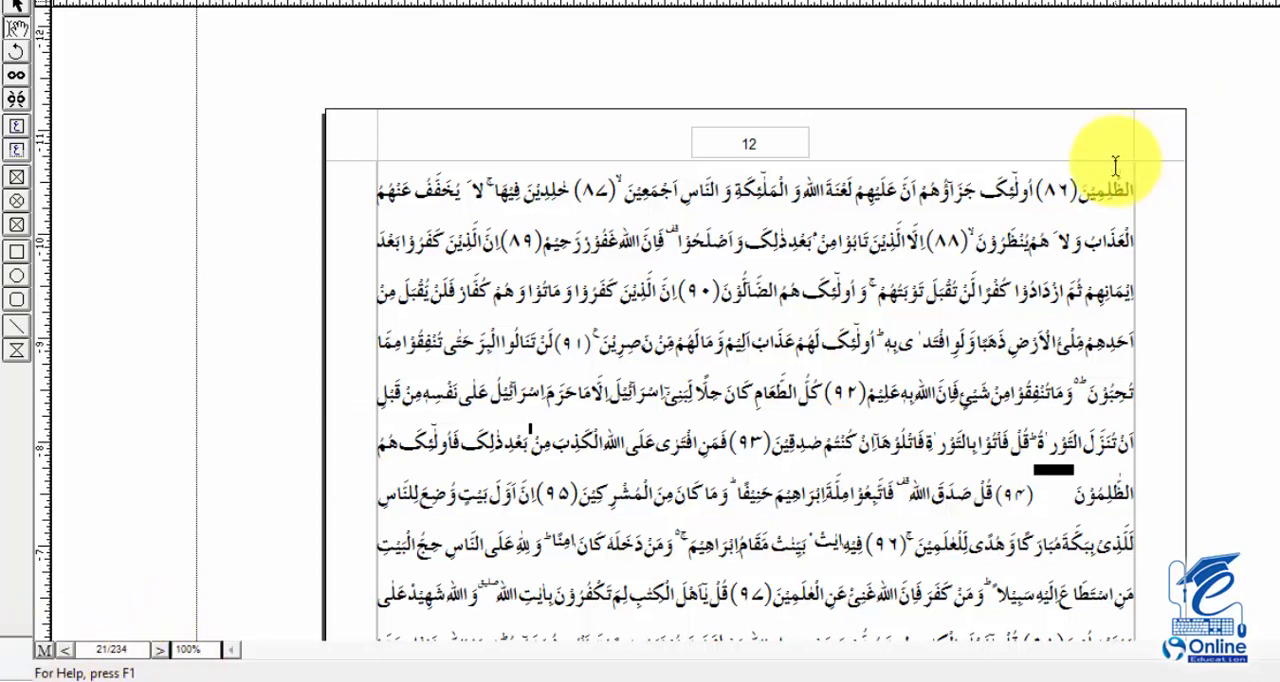
On the master page, draw a title text box about 1.28" wide at the header's right margin and enter قرآن کریم
left_click(1137, 131)
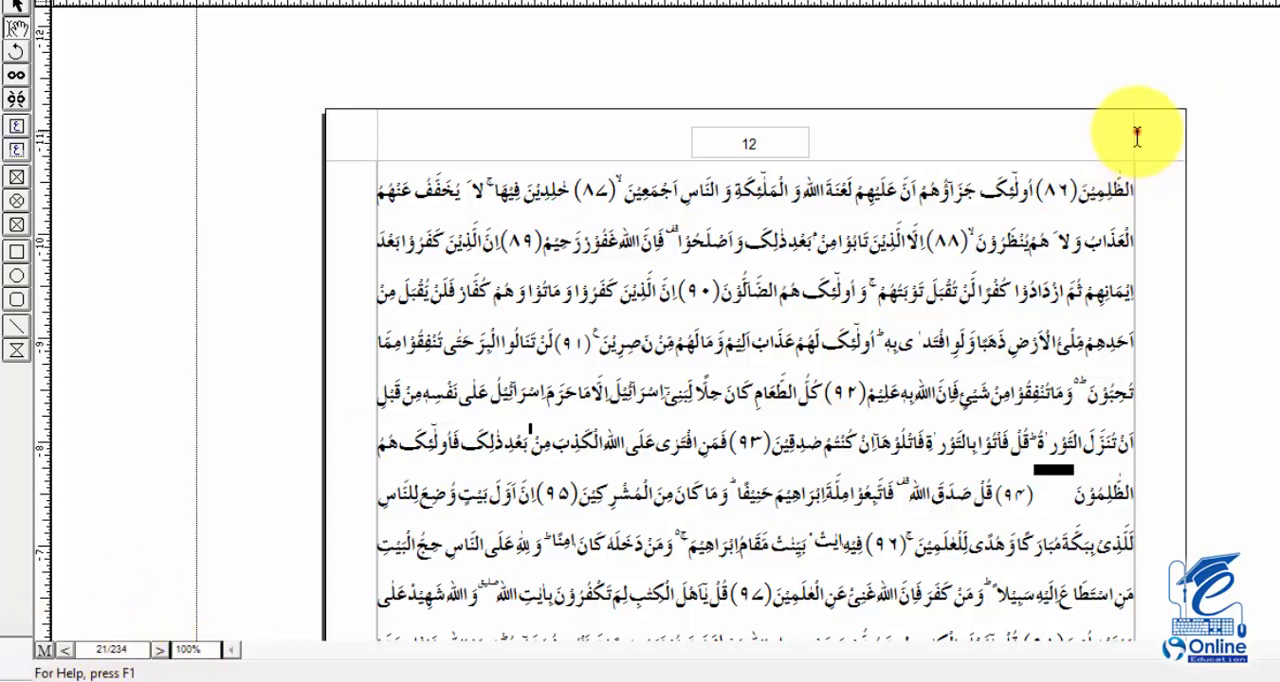
left_click(44, 650)
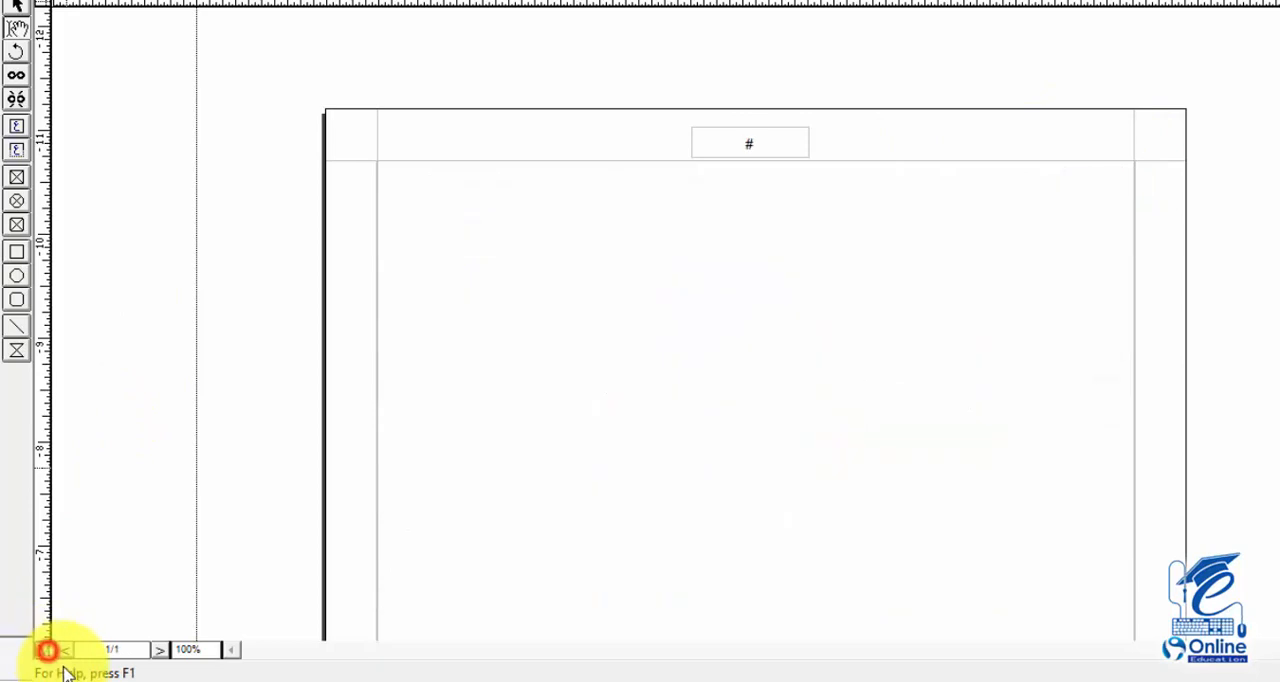
left_click(17, 153)
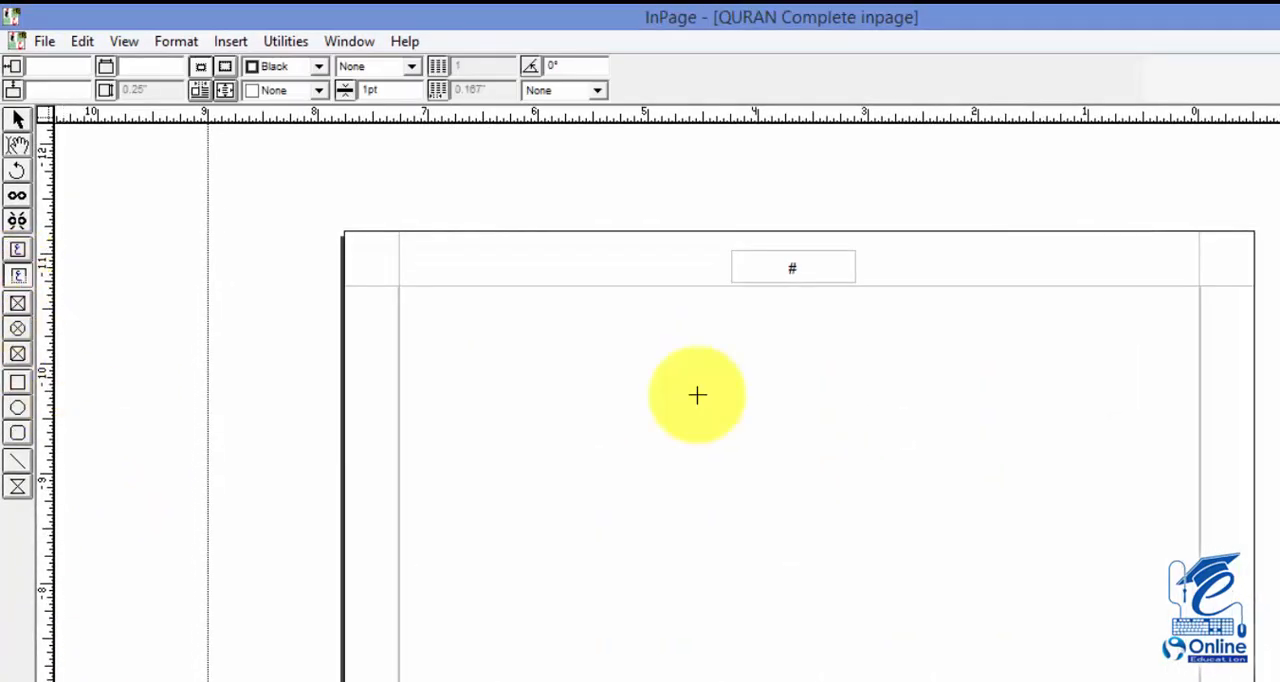
left_click_drag(1198, 255, 1057, 283)
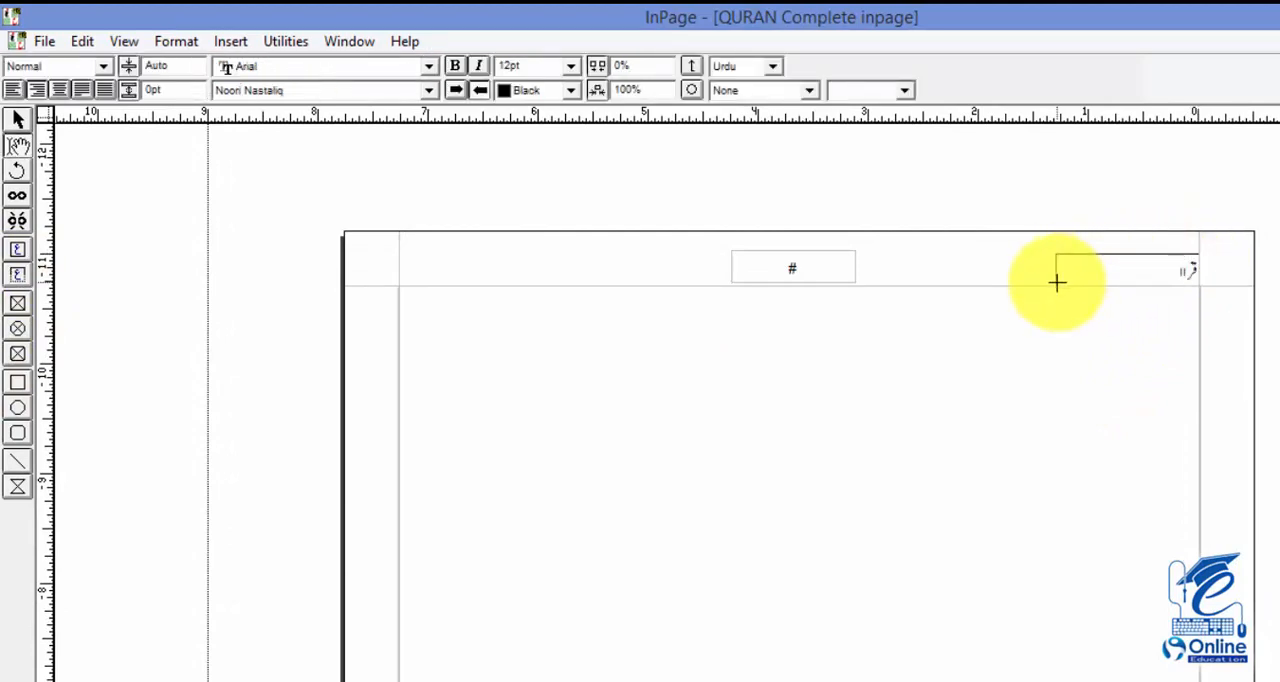
type("قرآن کریم")
Set the font size of all the text in the قرآن کریم box to 14 pt
key("ctrl+a")
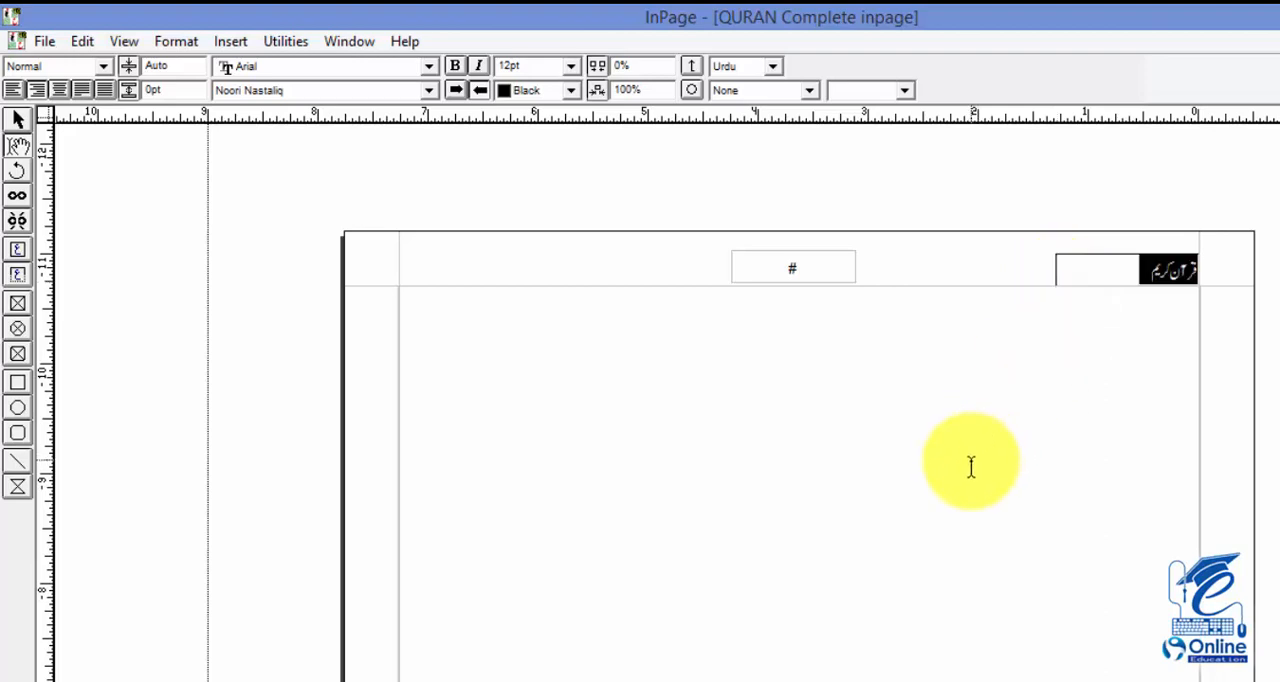
left_click(553, 65)
type("1")
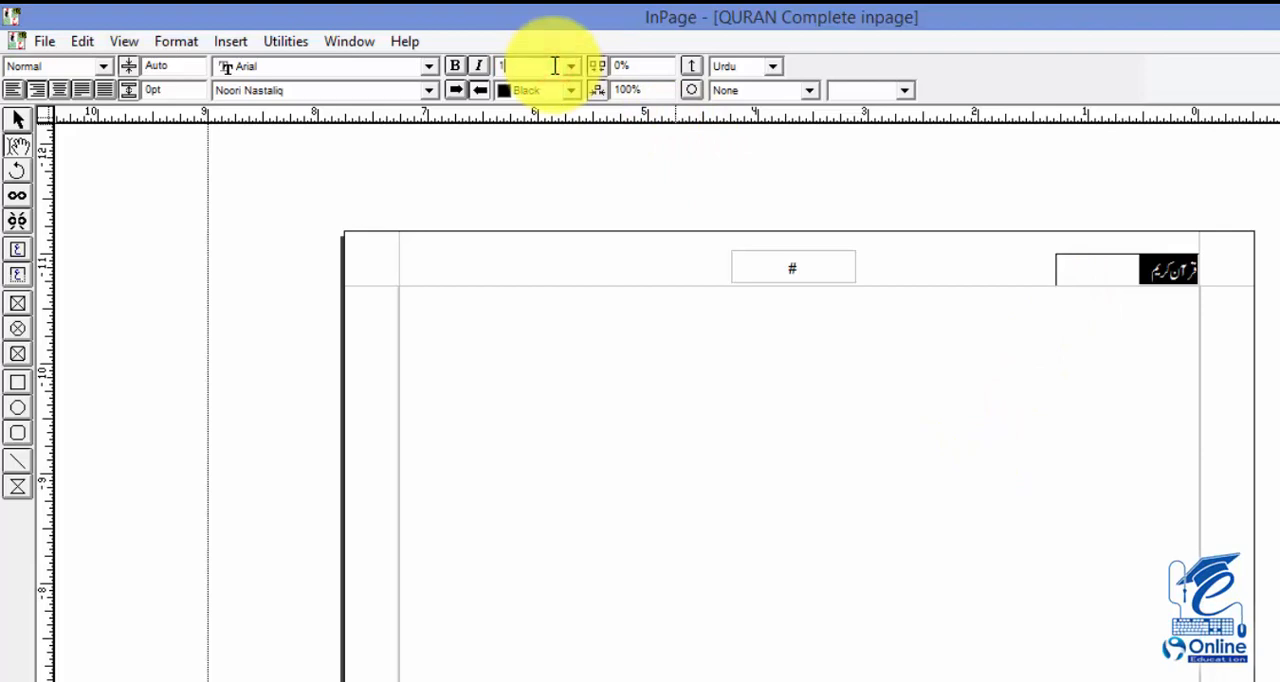
type("4")
key("Return")
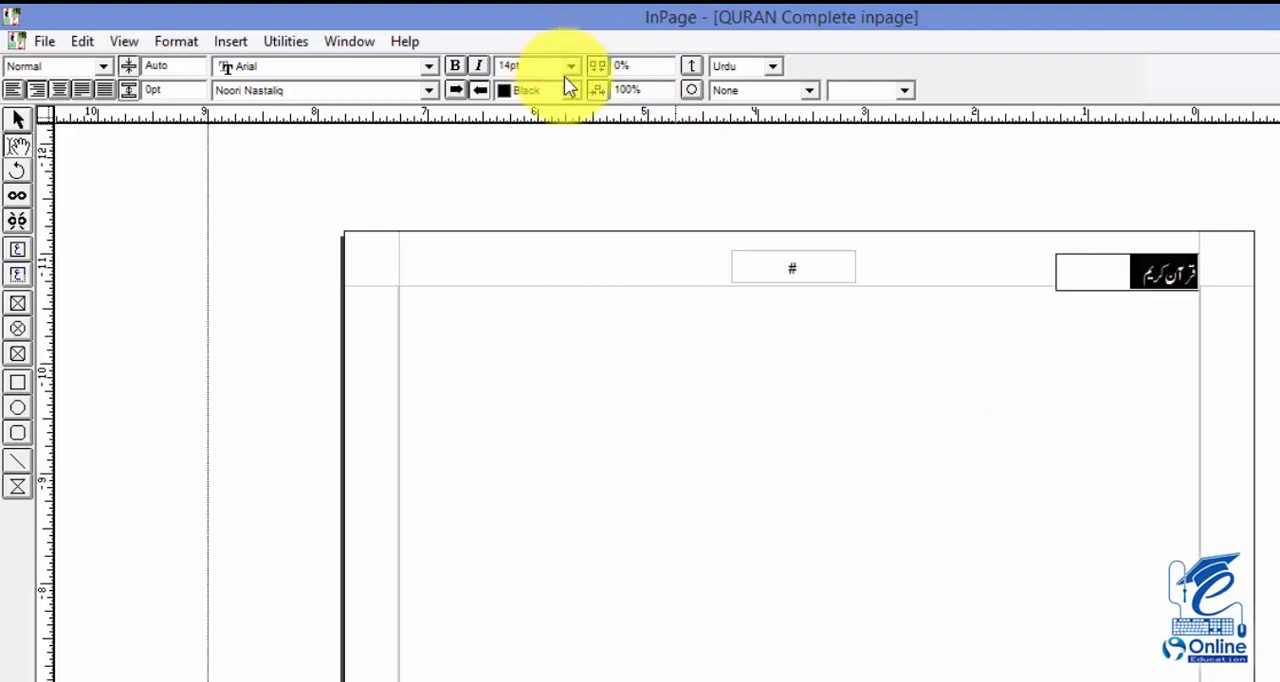
Nudge the قرآن کریم box up to a vertical position of -11.065" so it clears the header margin line
left_click(15, 120)
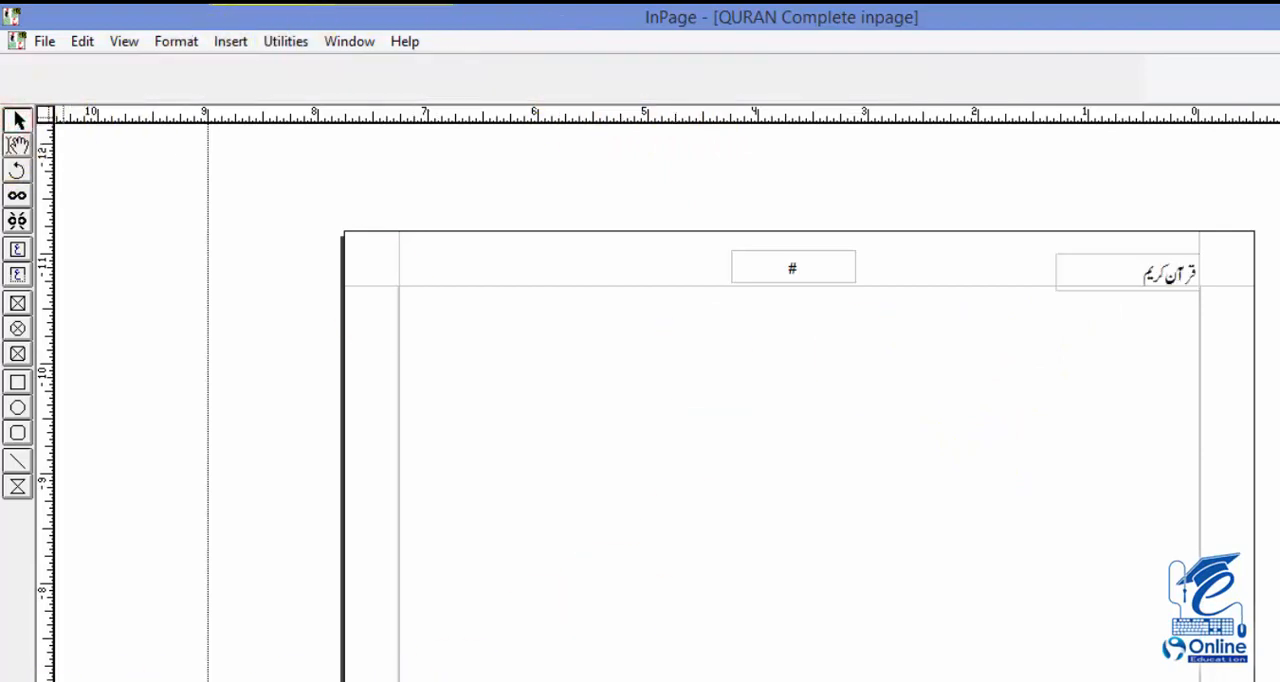
left_click(1121, 284)
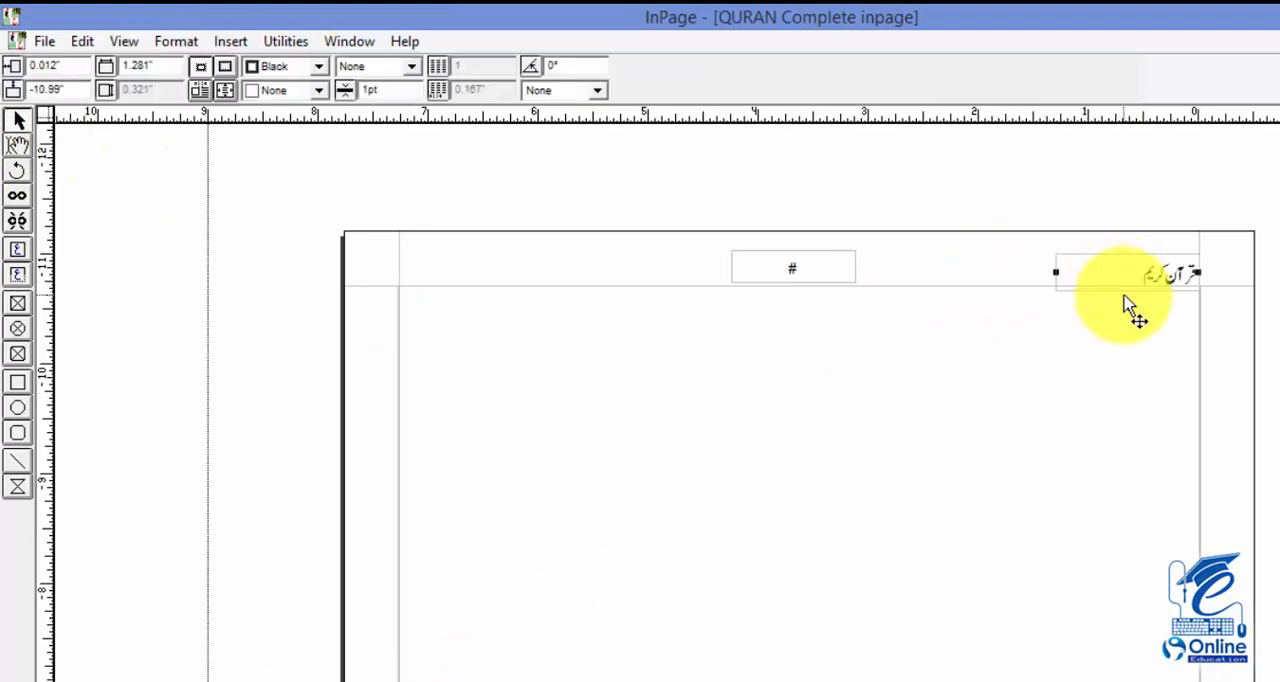
key("Up")
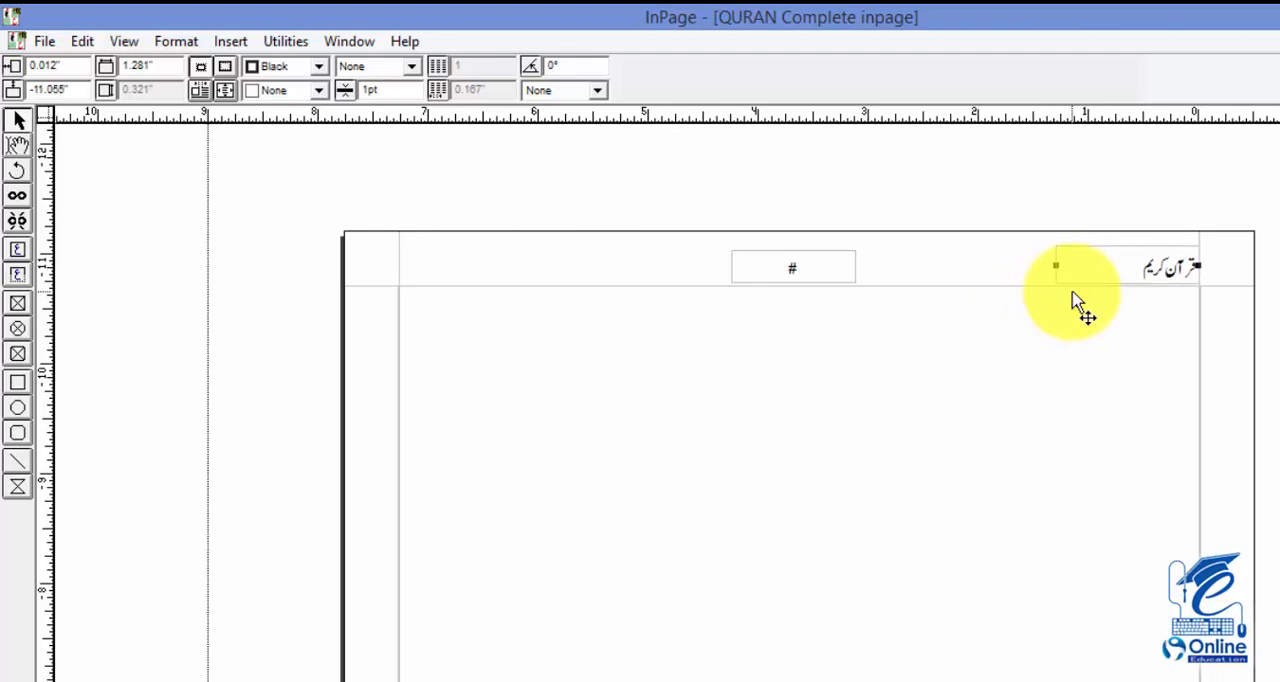
Return from the master page to the document pages and save the document
left_click(78, 680)
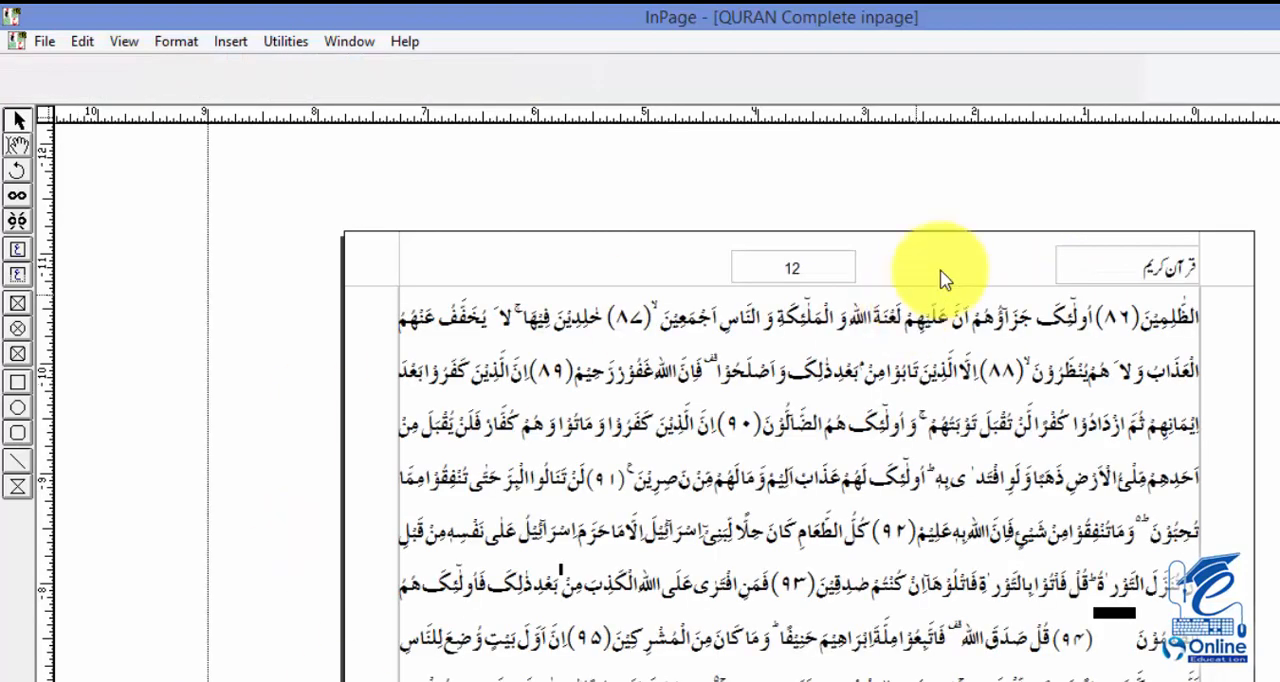
left_click(1100, 262)
key("ctrl+s")
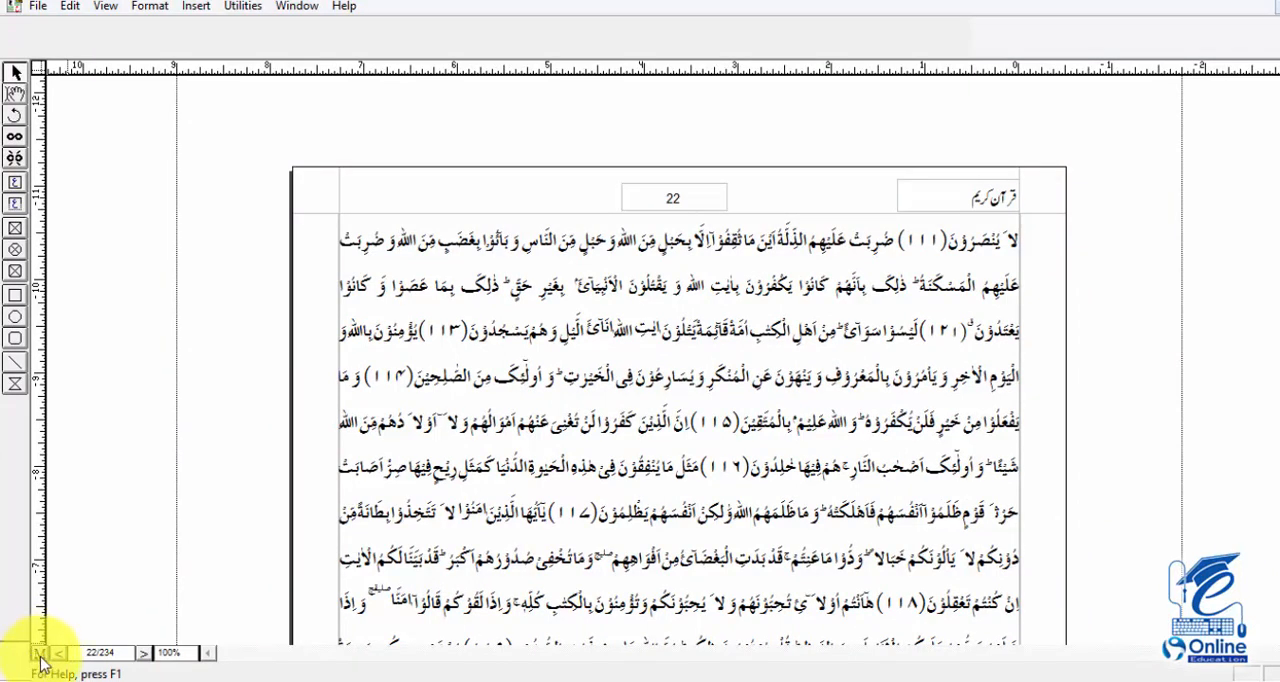
On the master page, draw a horizontal line between the side margins along the header's lower edge and set its thickness to 2 pt
left_click(39, 654)
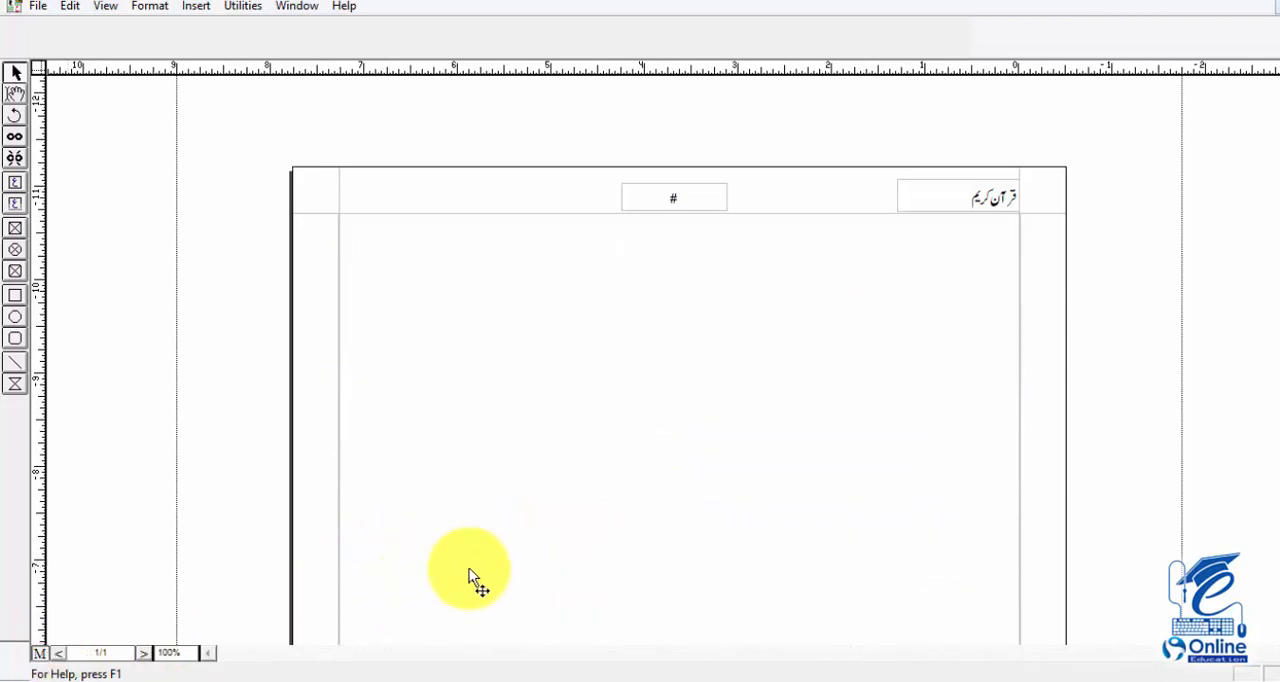
left_click(13, 368)
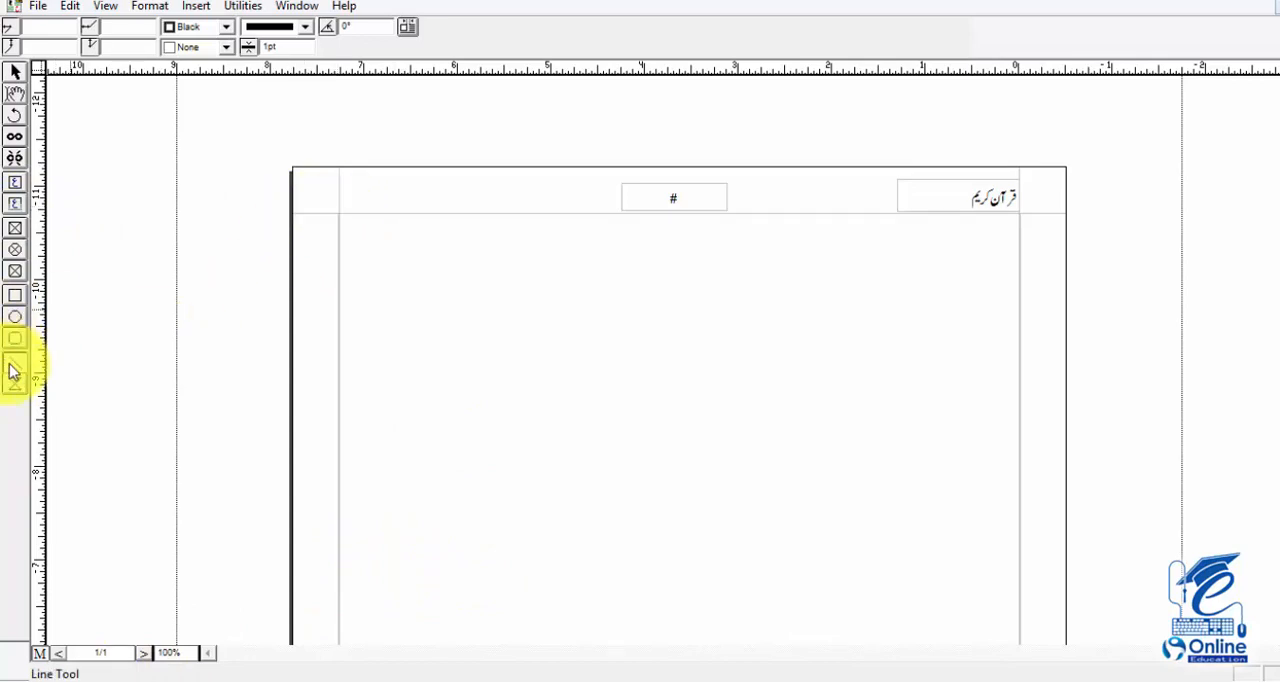
mouse_move(340, 212)
left_mouse_down()
mouse_move(1043, 251)
mouse_move(1019, 253)
left_mouse_up()
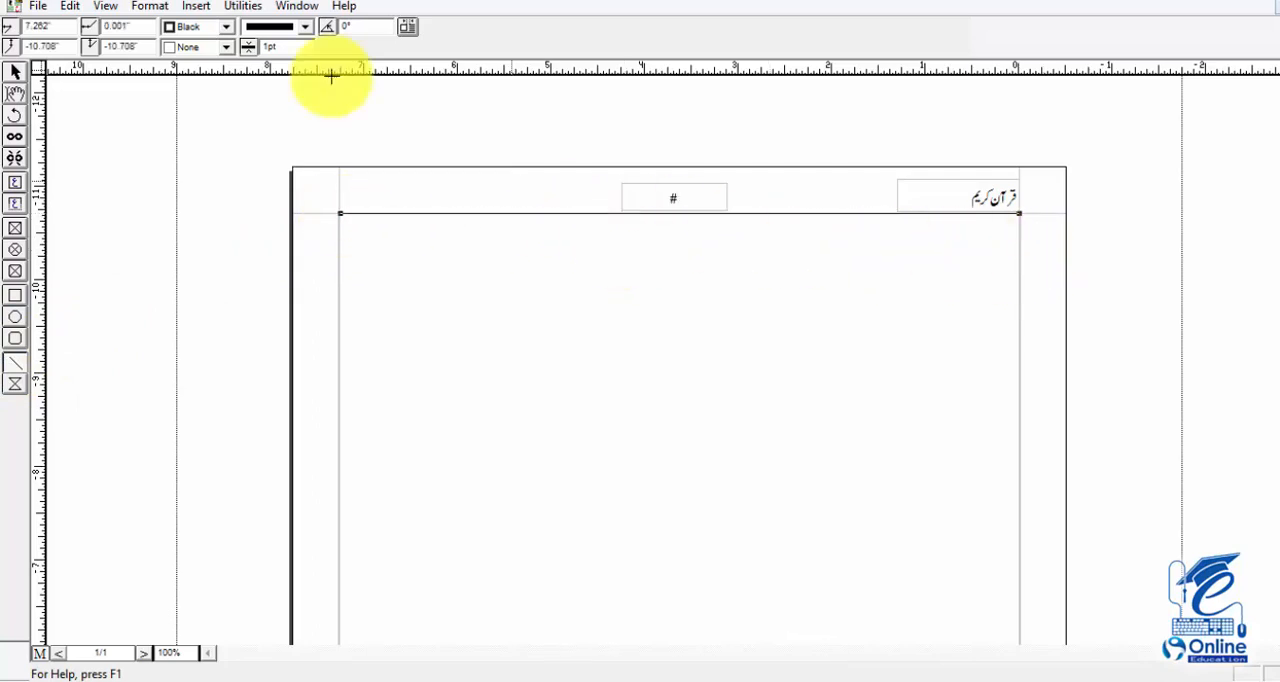
left_click(305, 49)
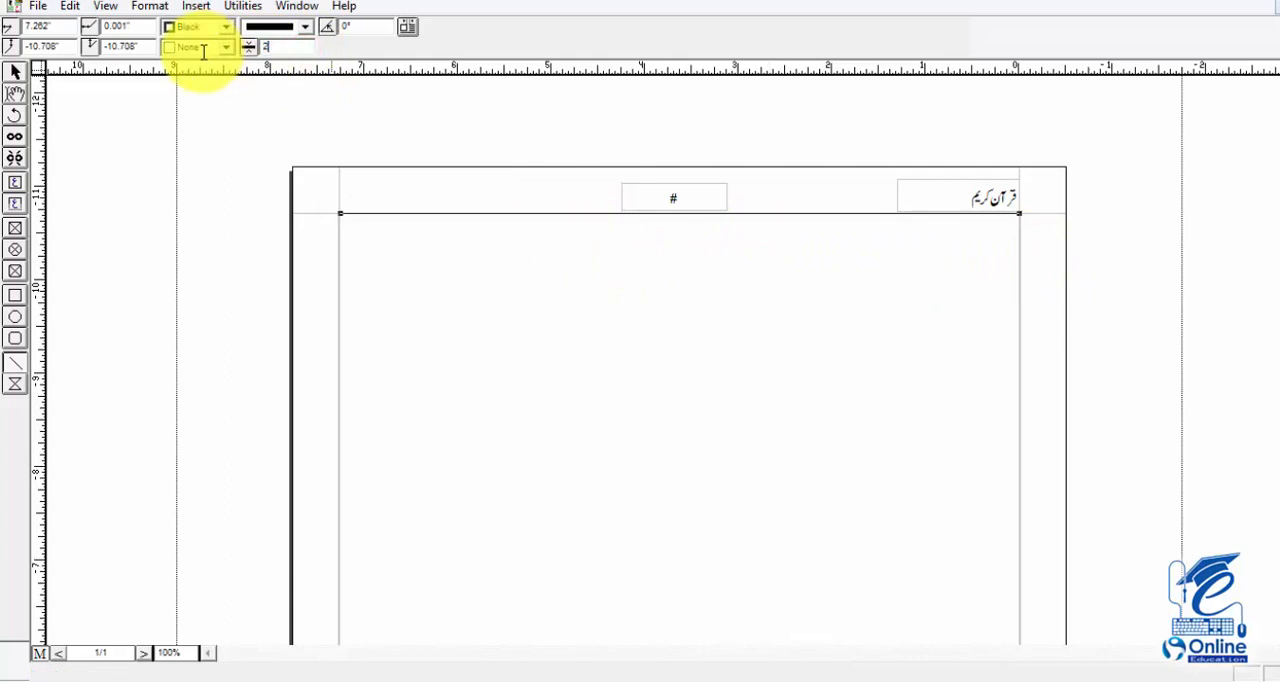
key("Return")
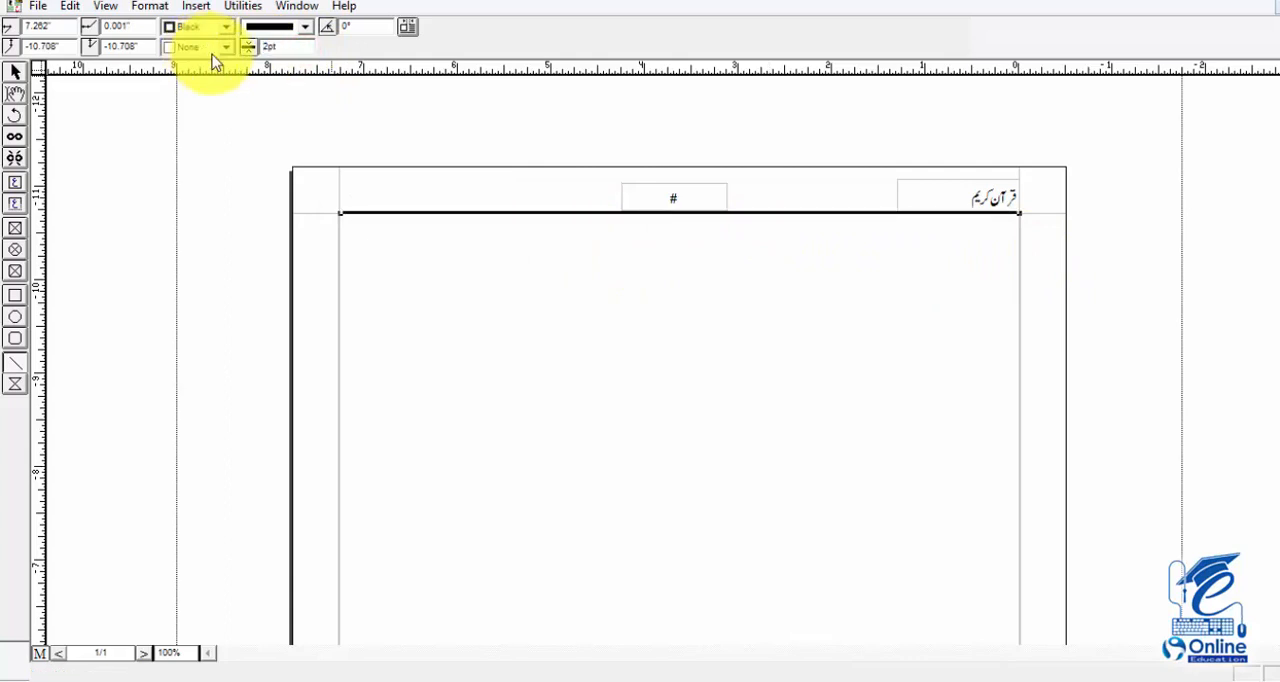
Try a dash-dot style and another decorative border style on the header line
left_click(305, 27)
scroll(277, 72, "down", 4)
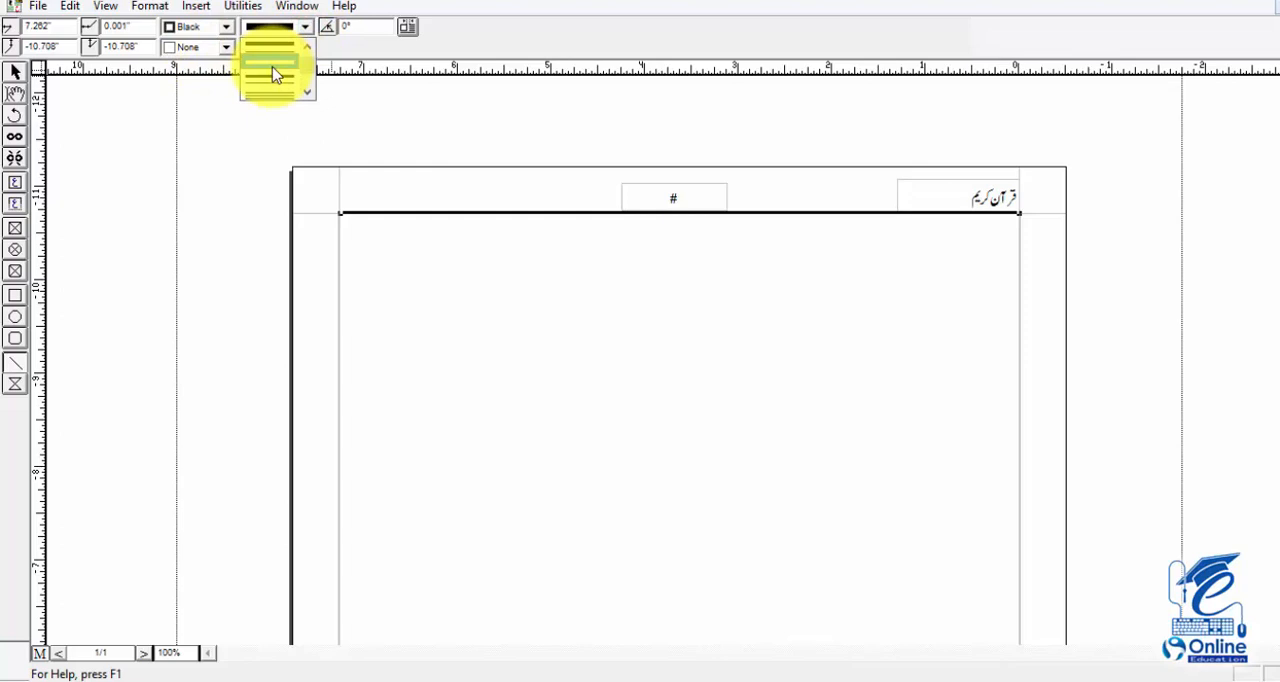
scroll(277, 72, "up", 2)
left_click(272, 64)
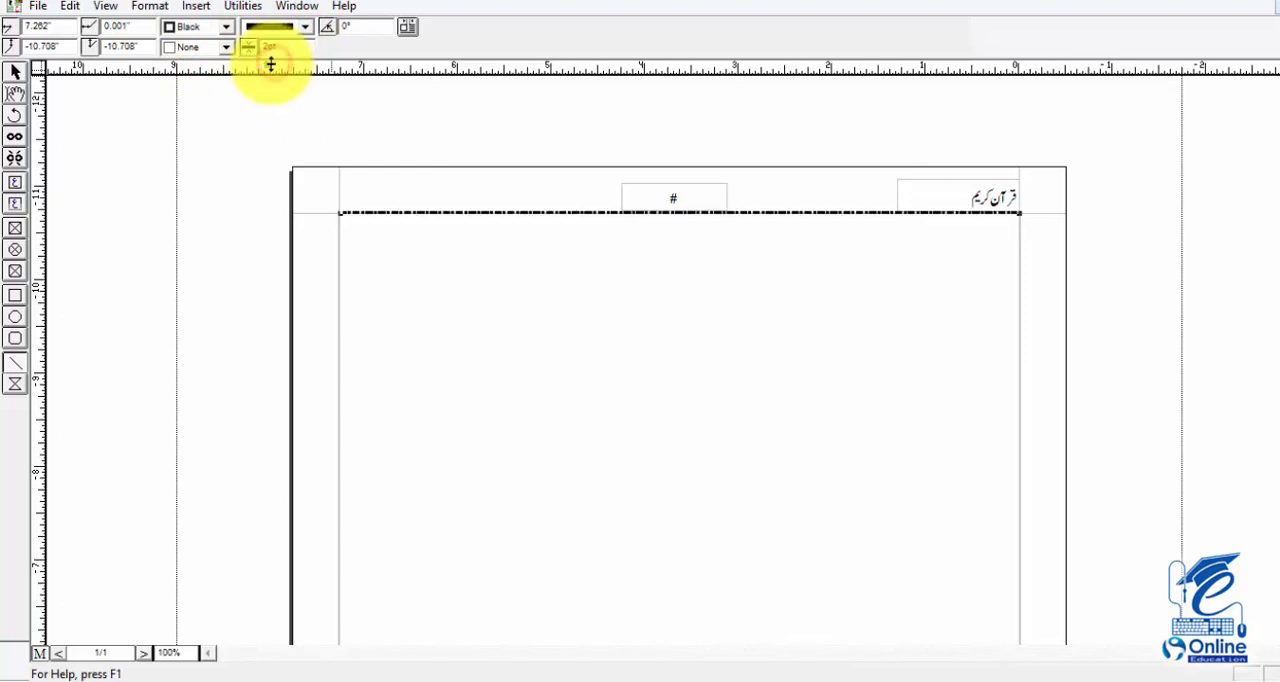
left_click(305, 27)
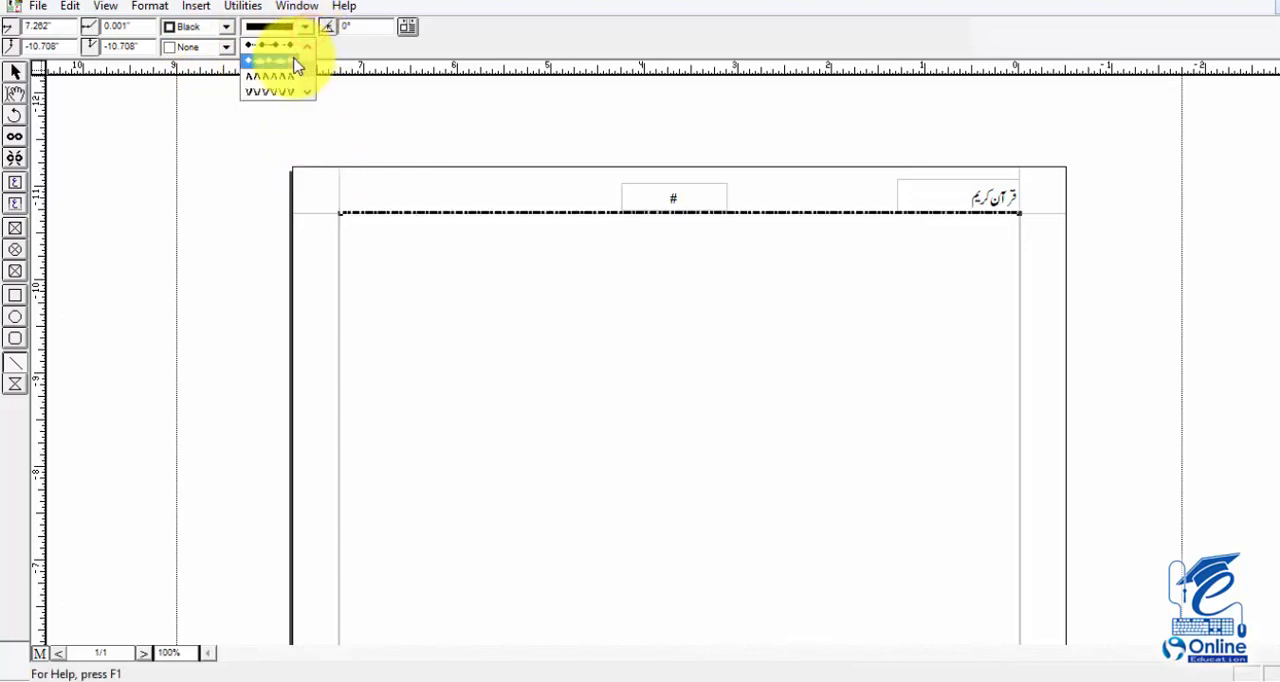
left_click(290, 64)
Apply the diagonally striped style to the header line and switch back to the document pages
left_click(305, 27)
scroll(300, 60, "down", 2)
left_click(284, 74)
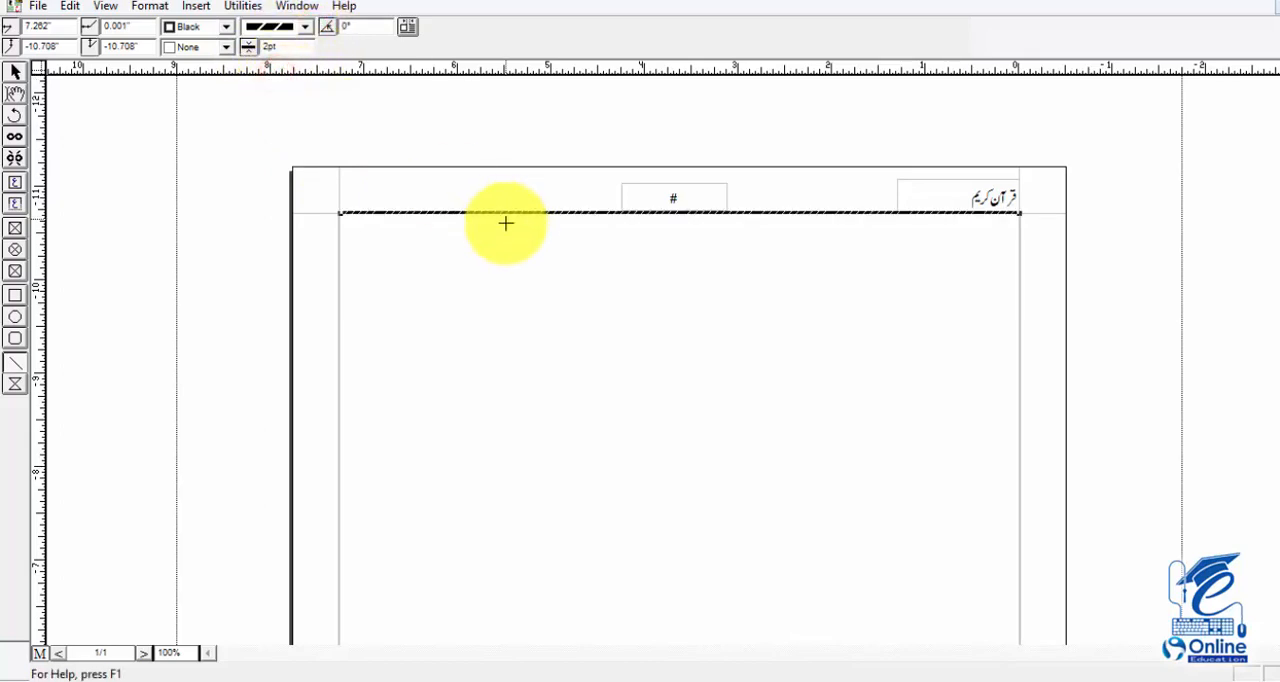
left_click(527, 267)
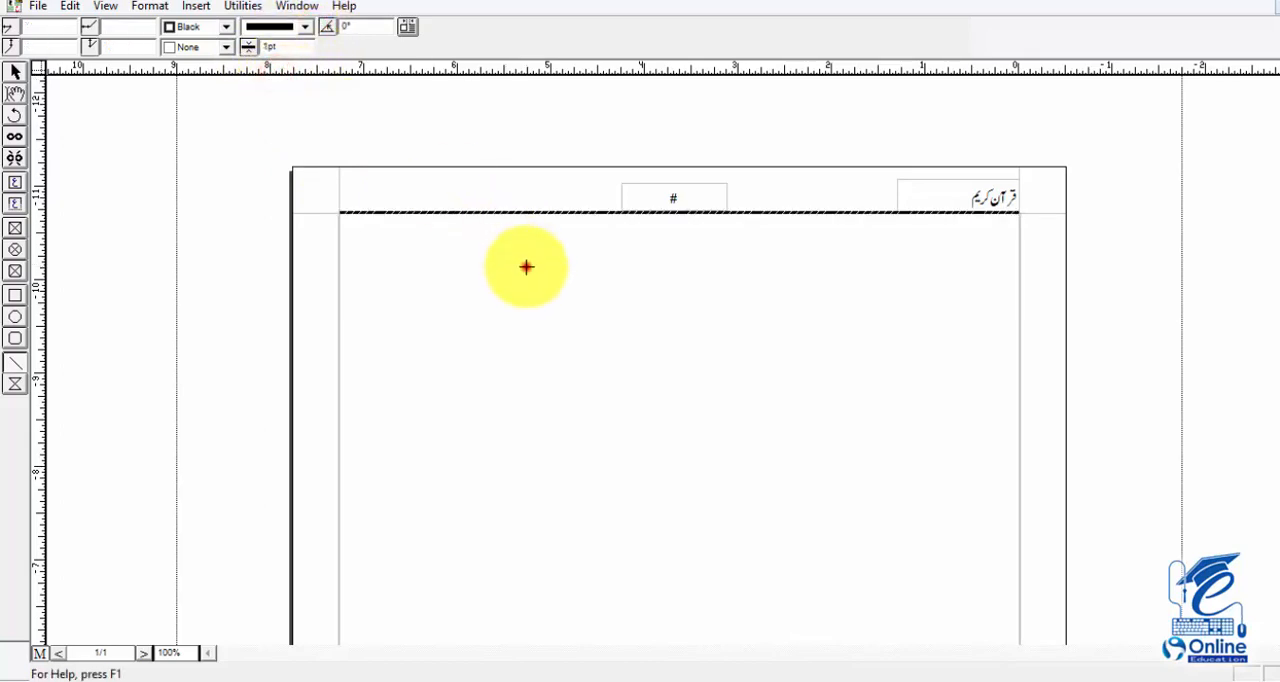
left_click(37, 654)
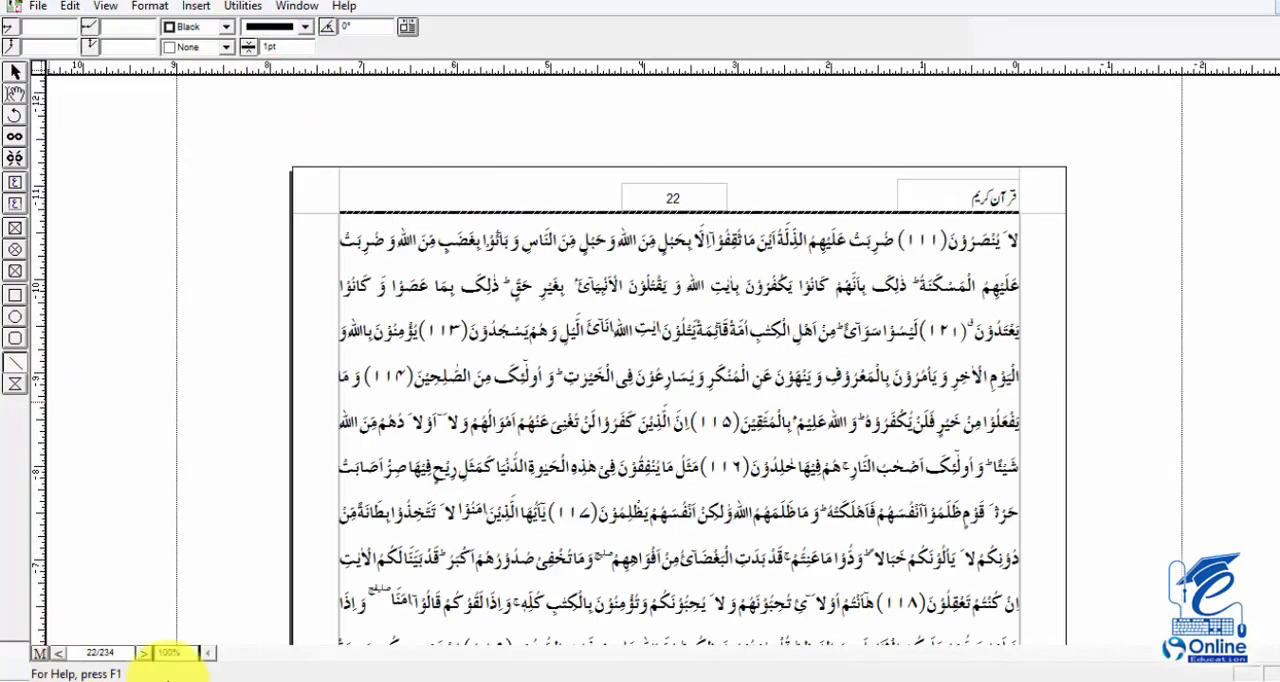
Page through the document, examining the title, page number and striped line in each page's header
left_click(147, 657)
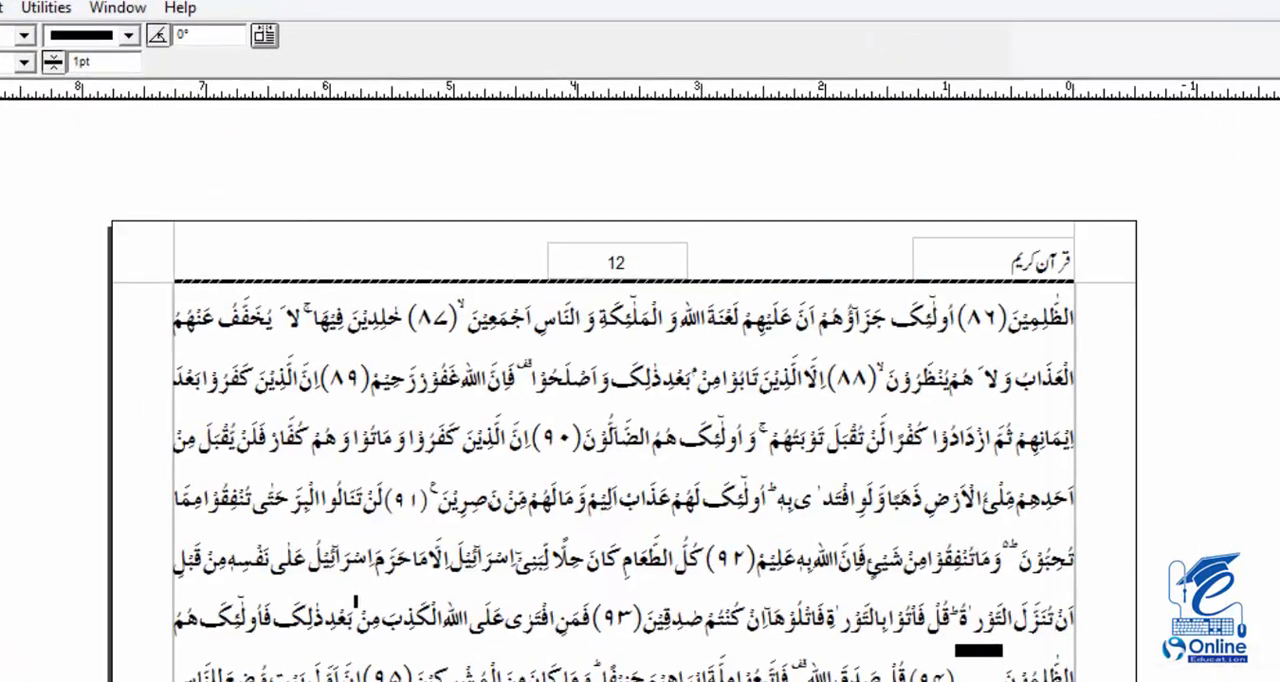
left_click(0, 681)
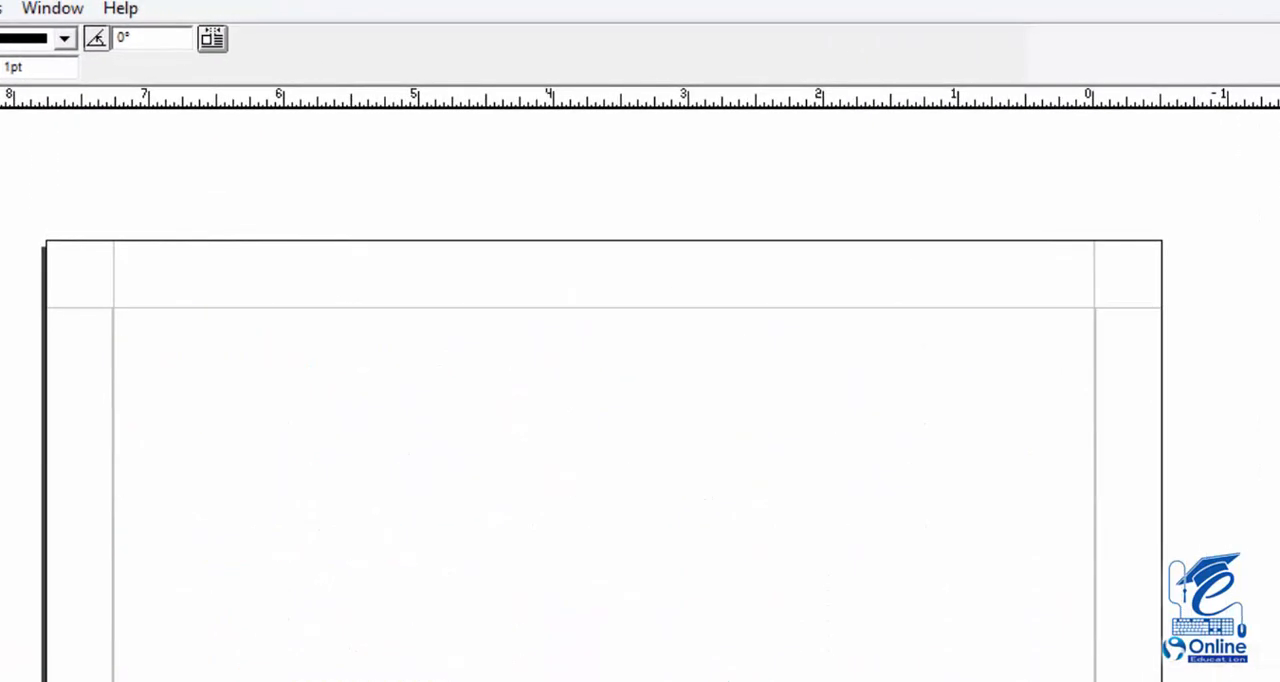
left_click(0, 681)
left_click(0, 681)
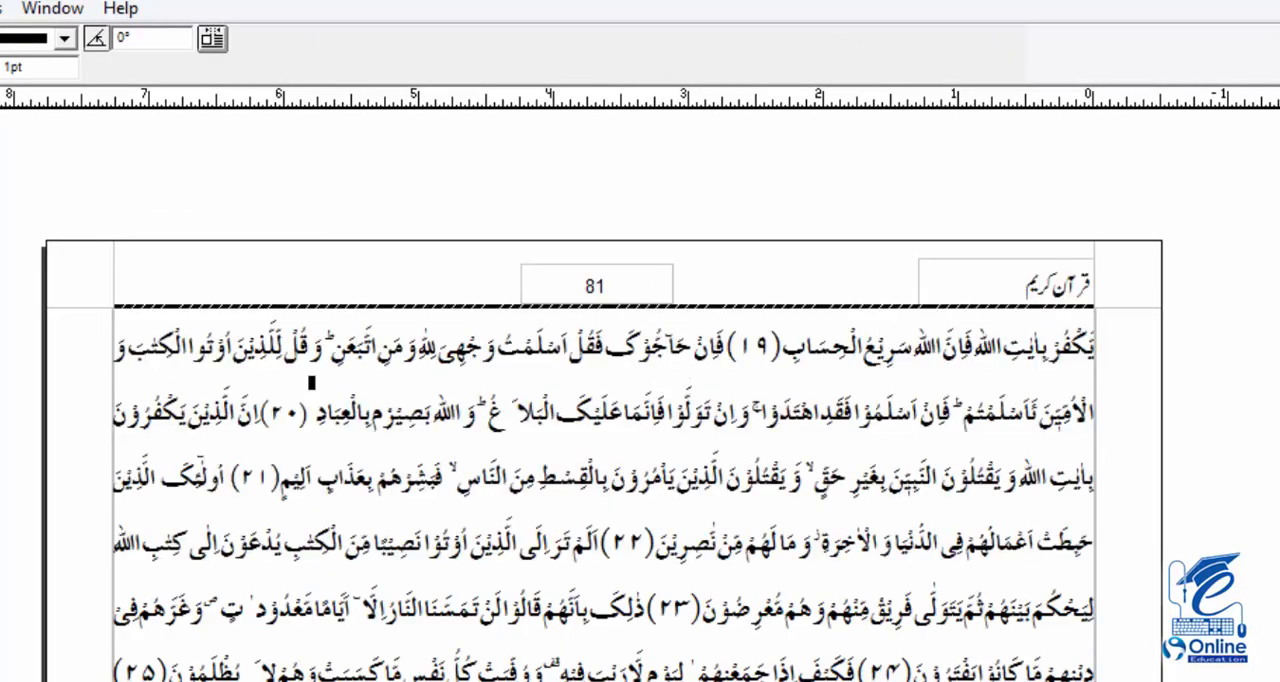
left_click(0, 681)
left_click(0, 681)
left_click(0, 681)
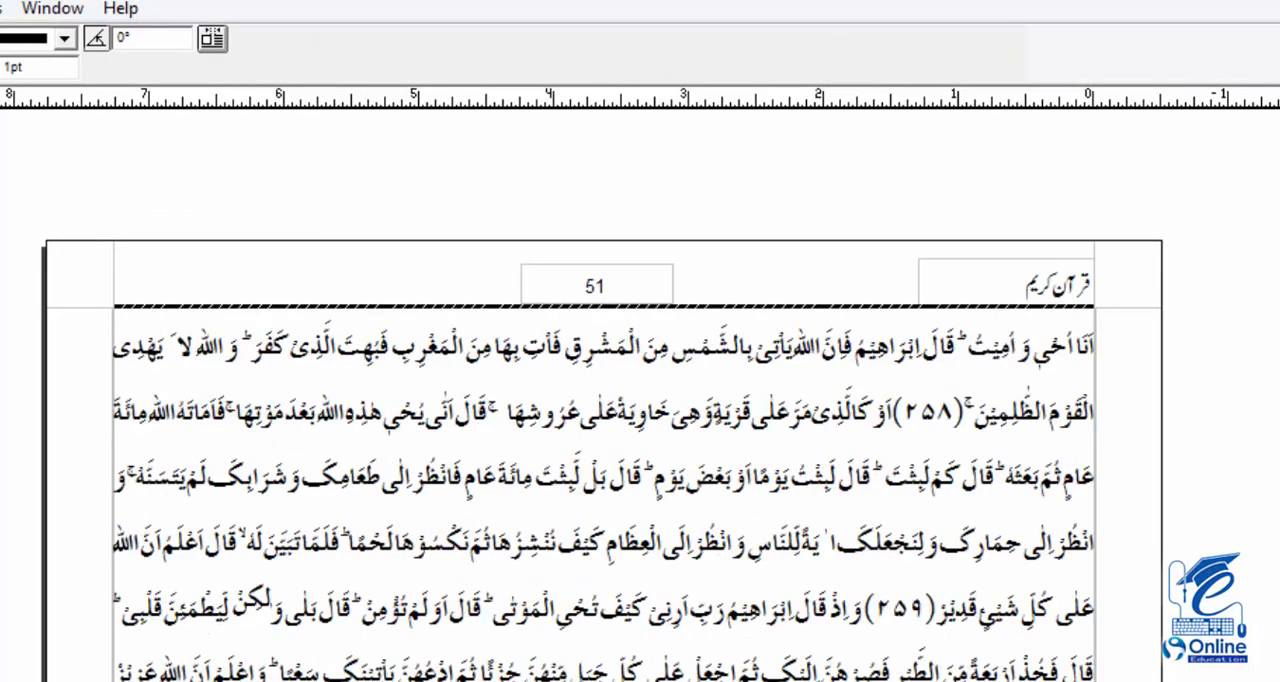
left_click(0, 681)
left_click(0, 681)
left_click(0, 681)
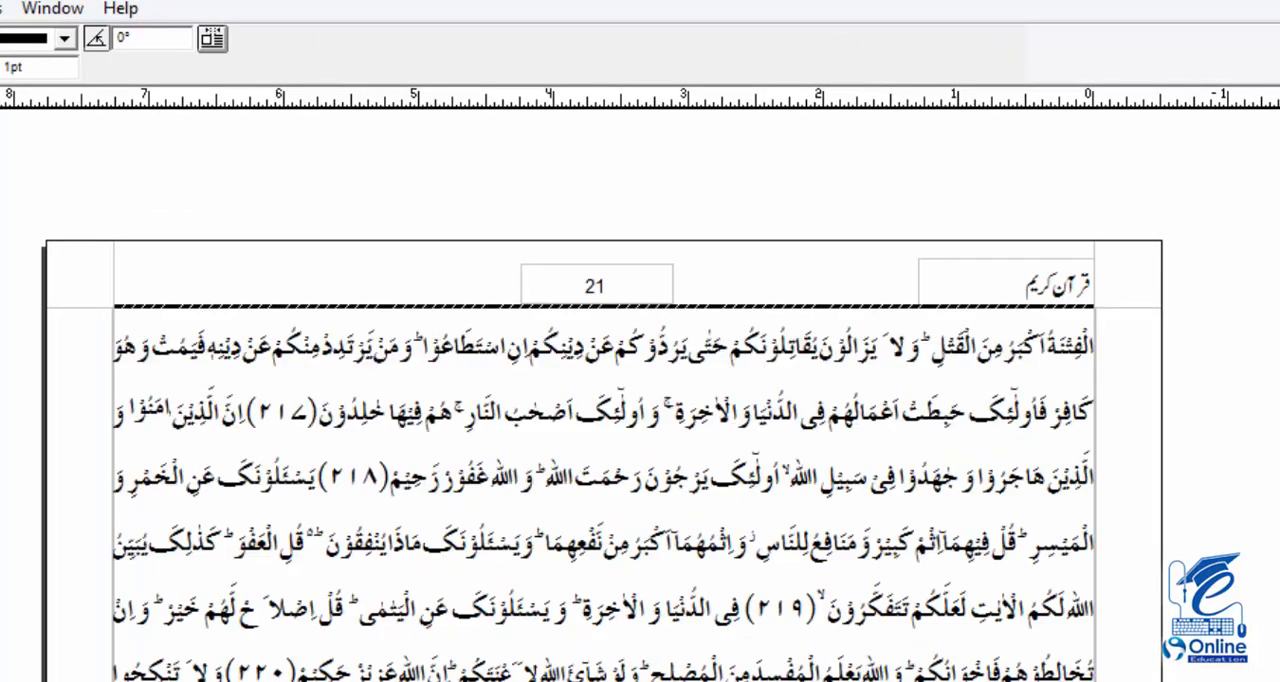
left_click(0, 681)
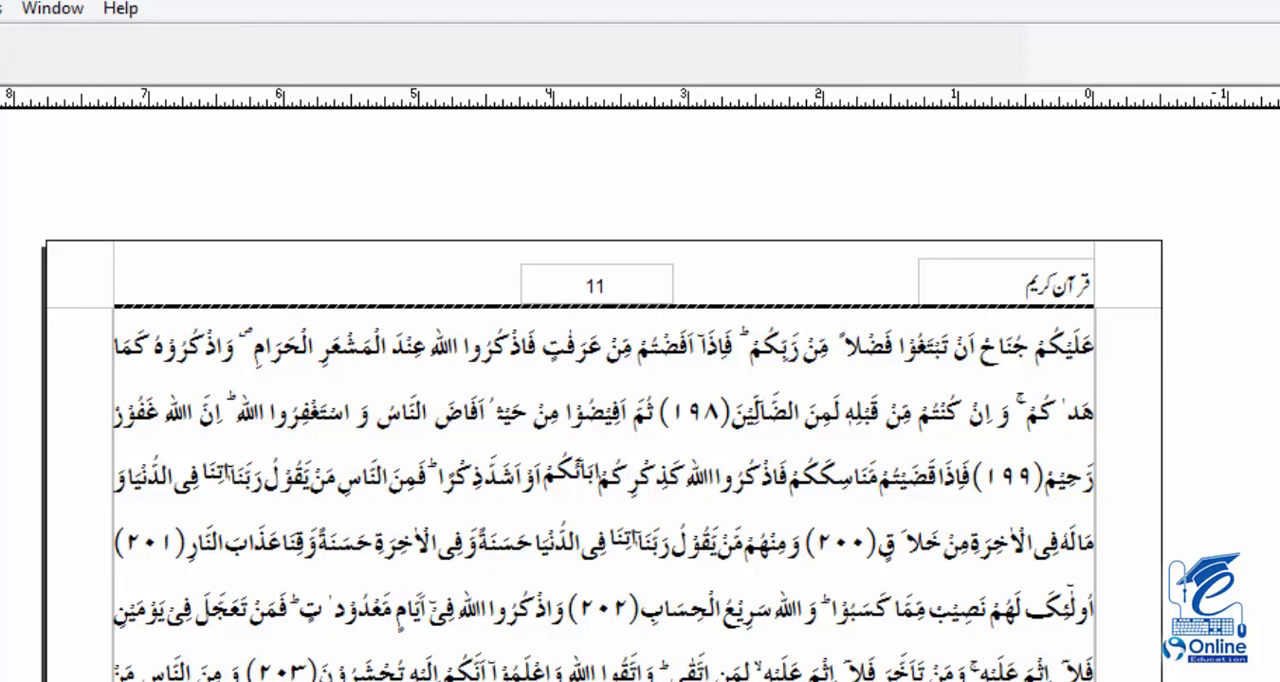
Switch to the master page and delete the striped header line from all pages of the document
left_click(640, 289)
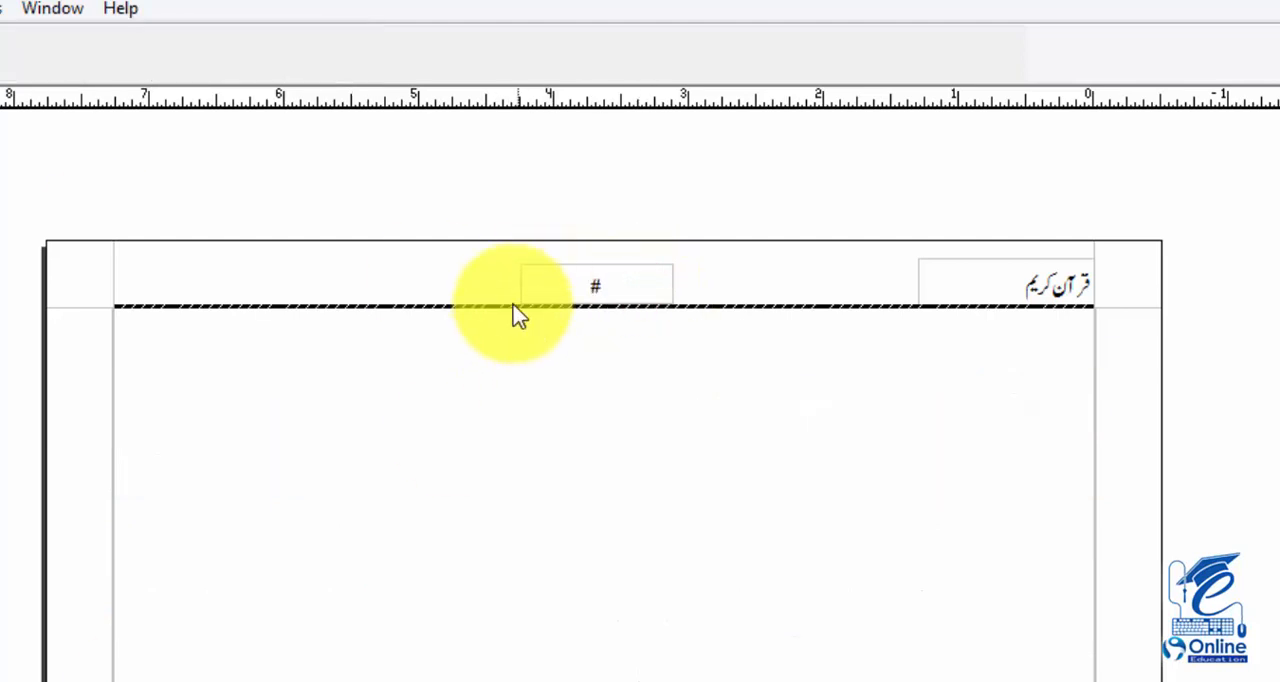
left_click(498, 304)
left_click(360, 305)
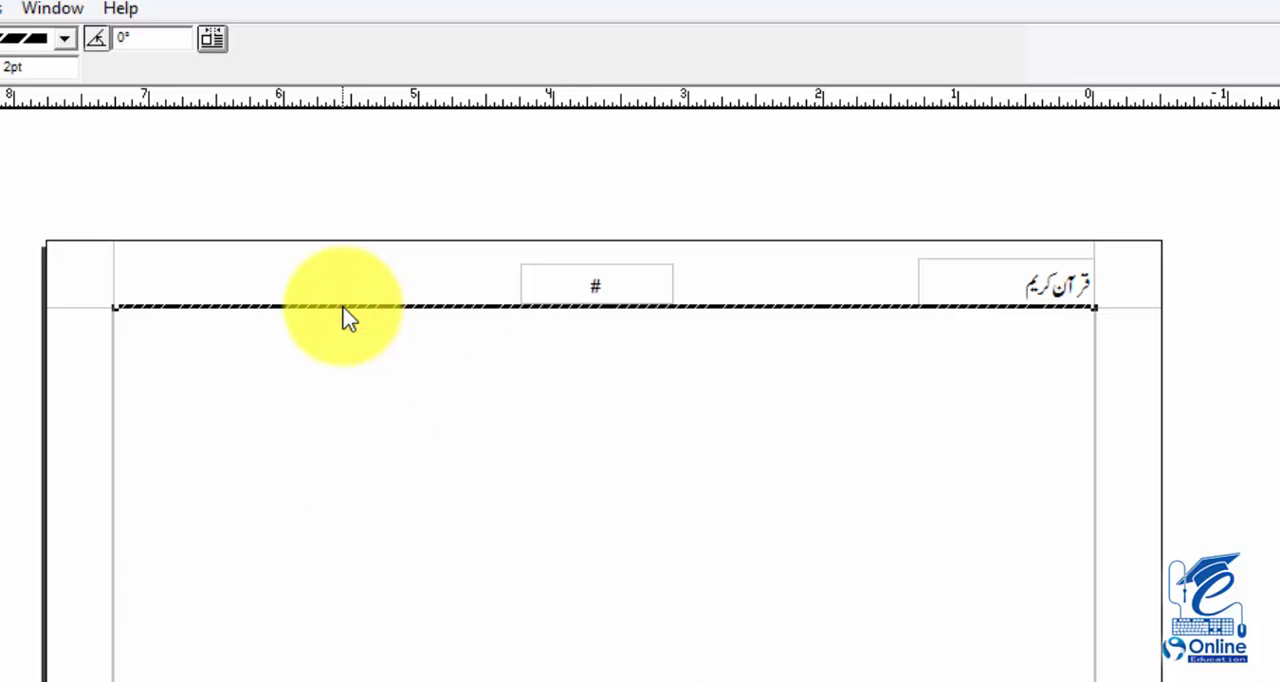
right_click(343, 316)
left_click(405, 456)
left_click(706, 550)
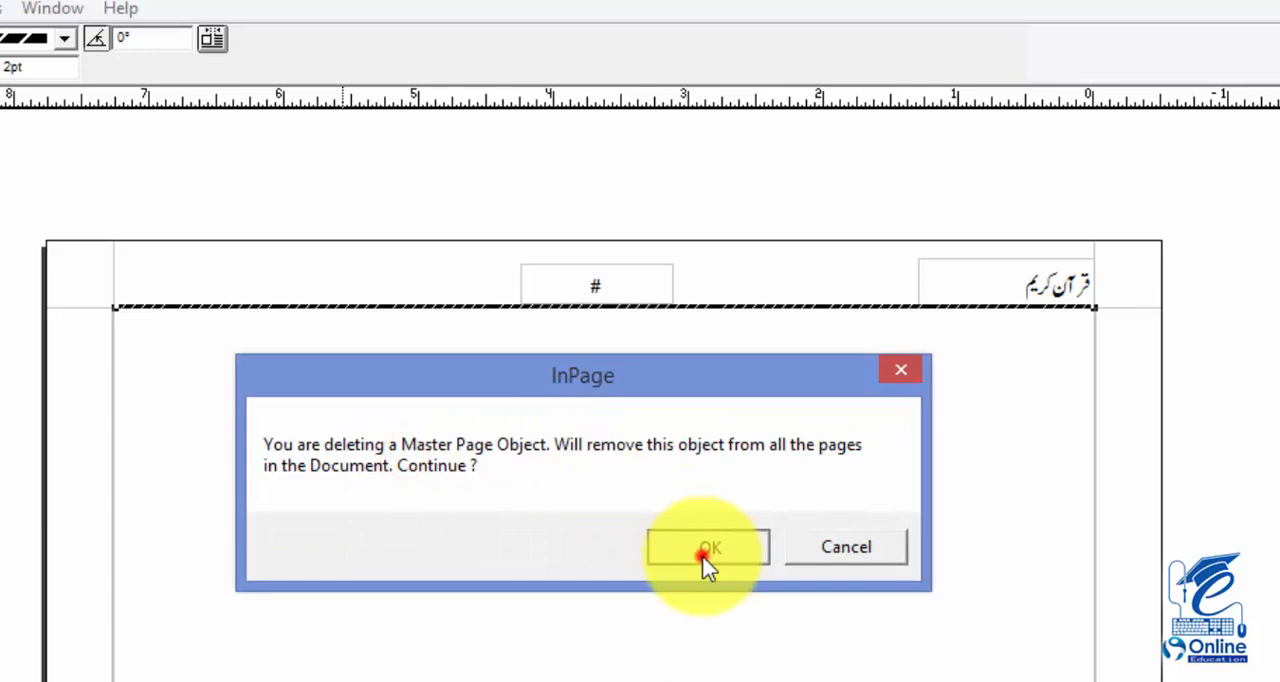
left_click(632, 290)
right_click(632, 291)
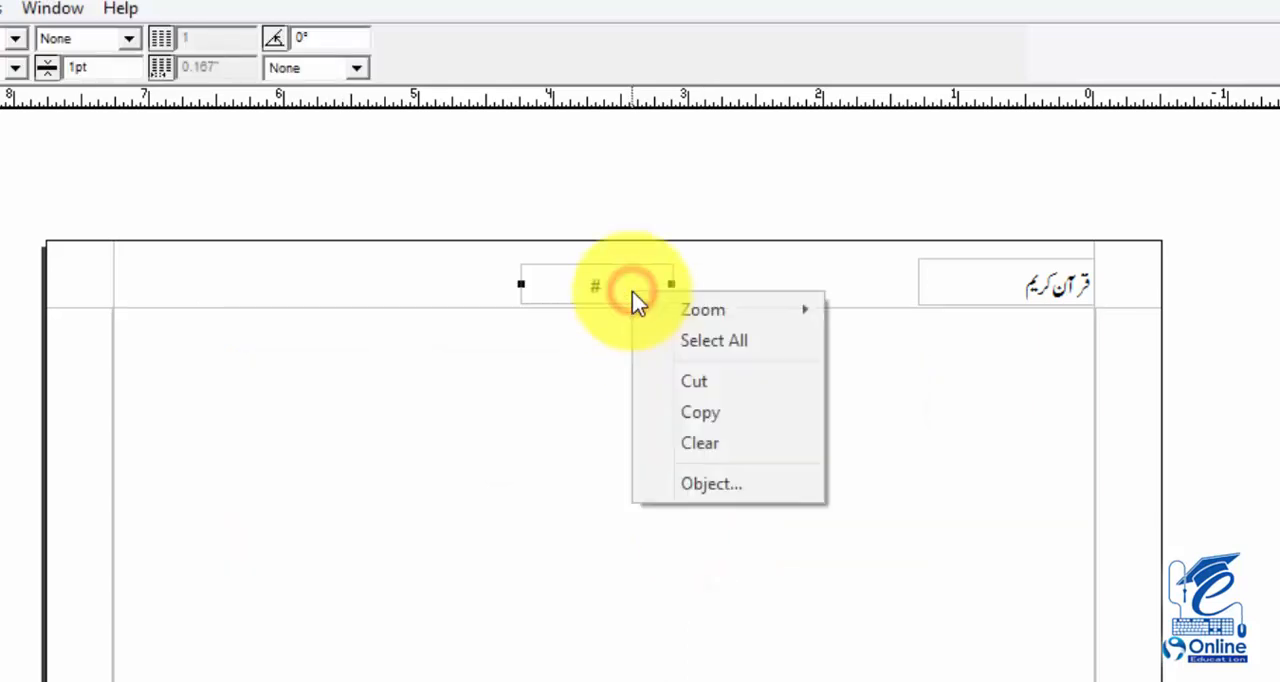
left_click(715, 447)
left_click(848, 545)
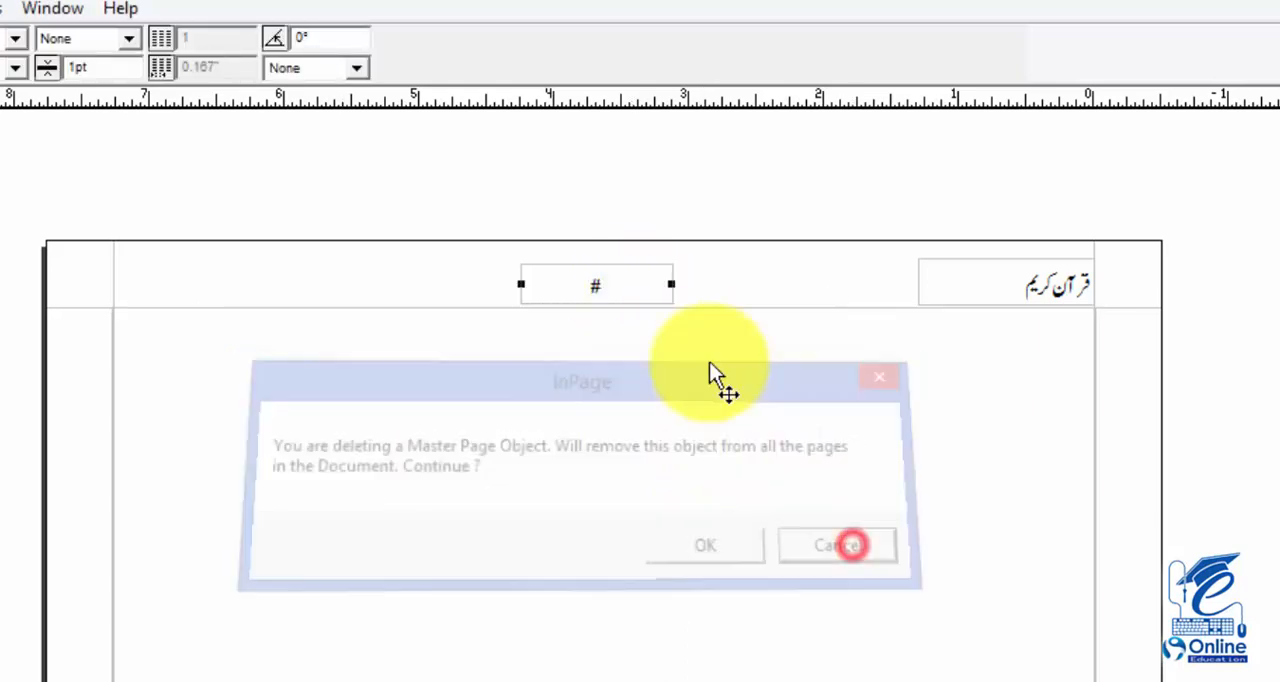
Move the # page number box and the قرآن کریم box out of the header to above the page's top edge
left_click_drag(630, 290, 610, 211)
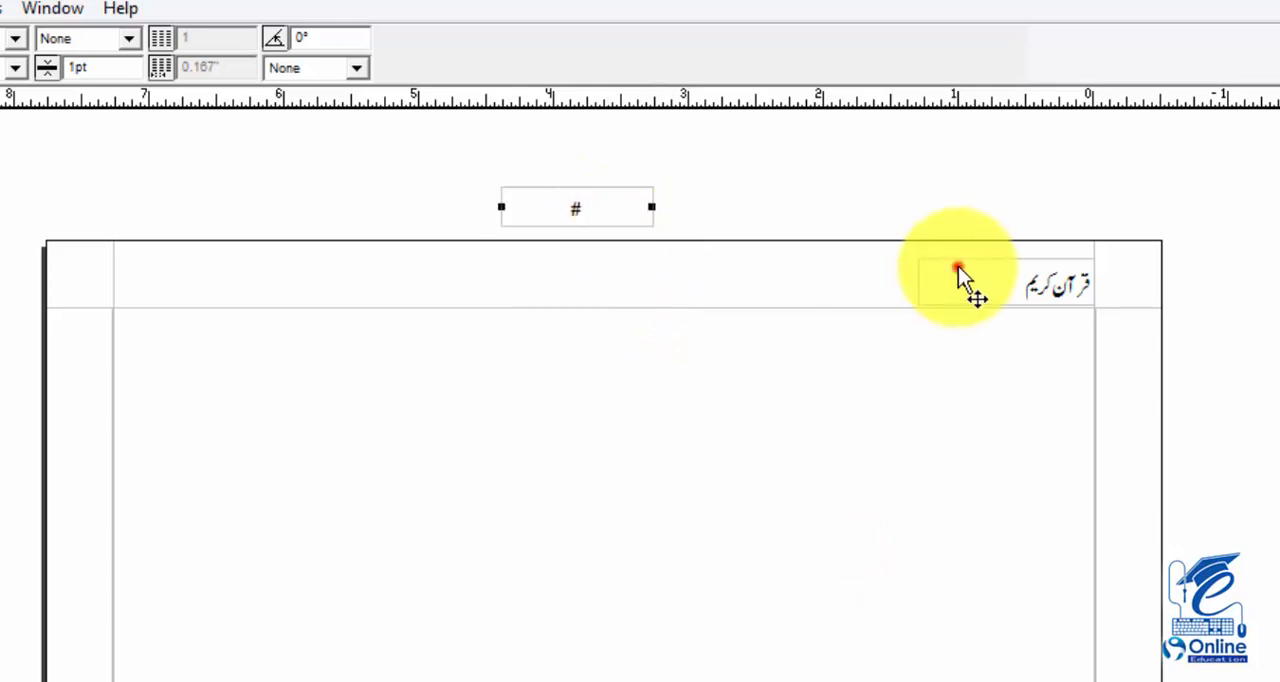
left_click_drag(956, 268, 962, 207)
left_click(920, 283)
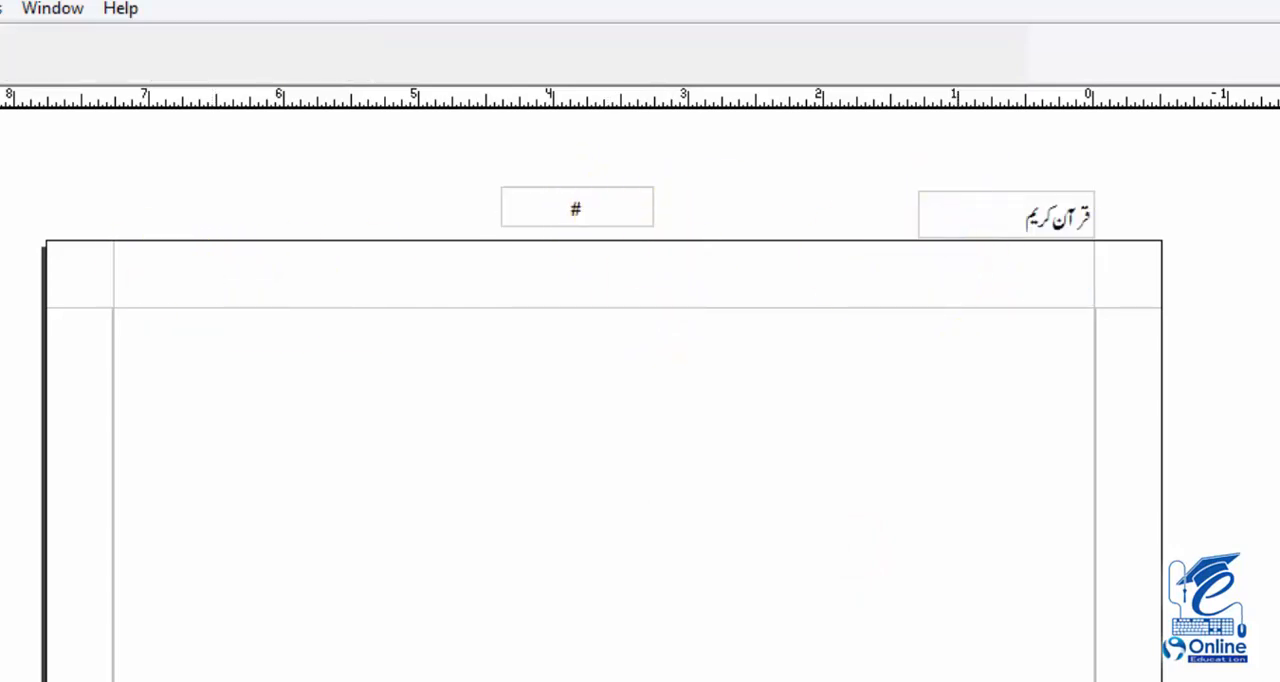
Draw a rectangular picture box across the header between the side margins, and raise its upper edge to make it about 0.32" high
left_click(0, 310)
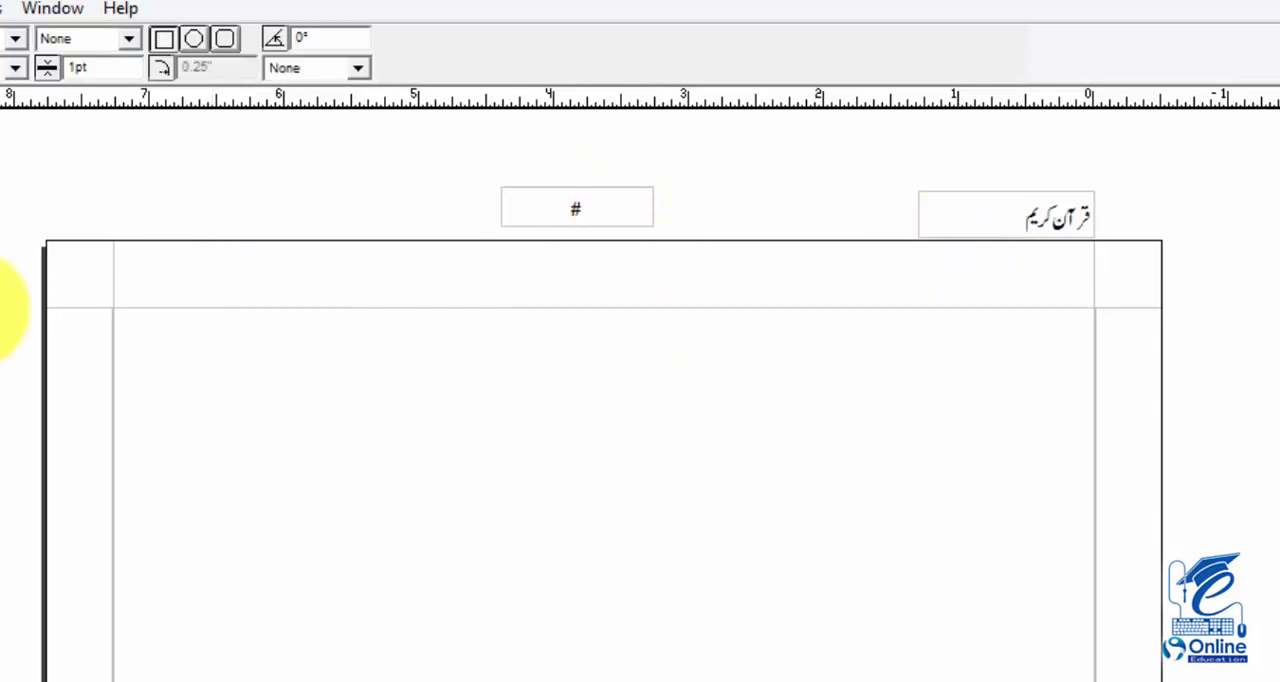
left_click_drag(114, 274, 1096, 308)
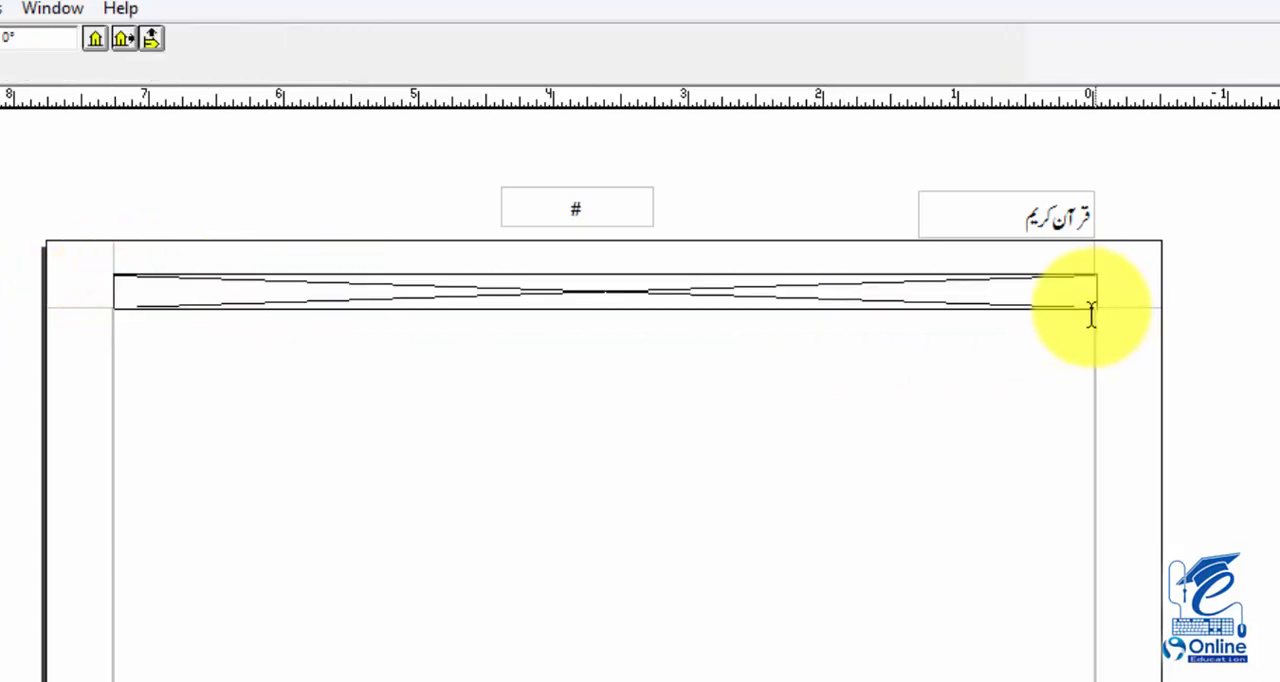
left_click(526, 274)
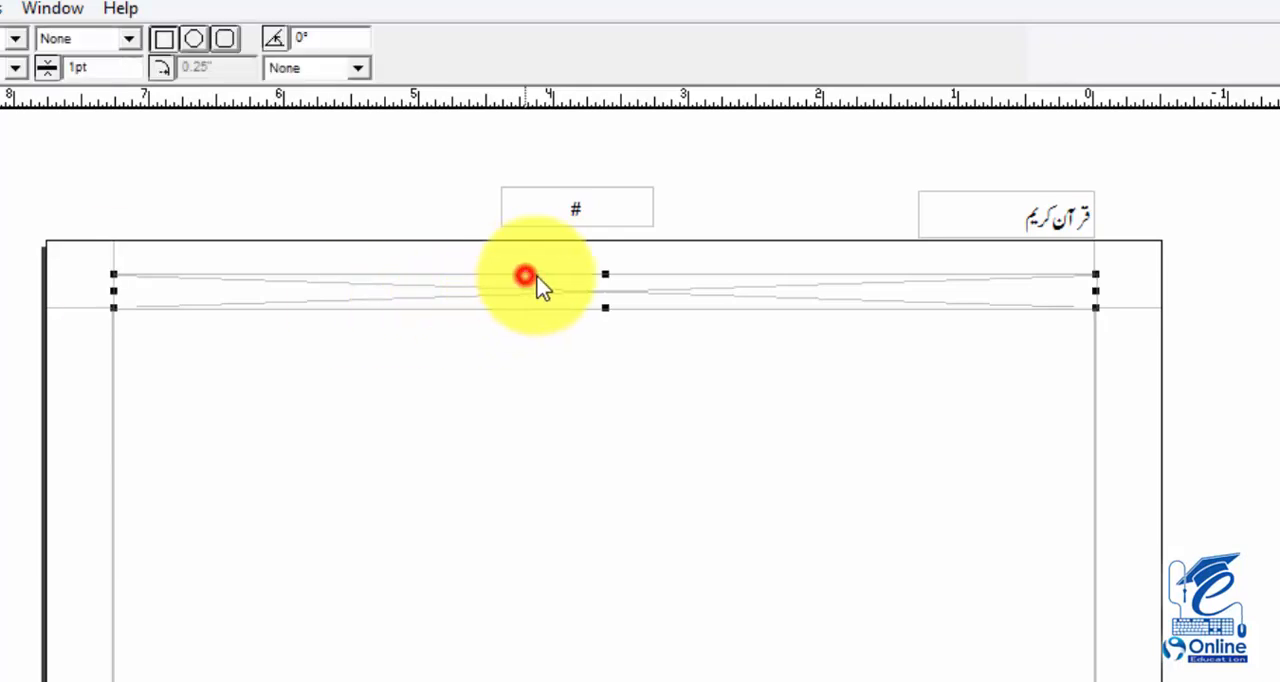
left_click_drag(606, 273, 606, 263)
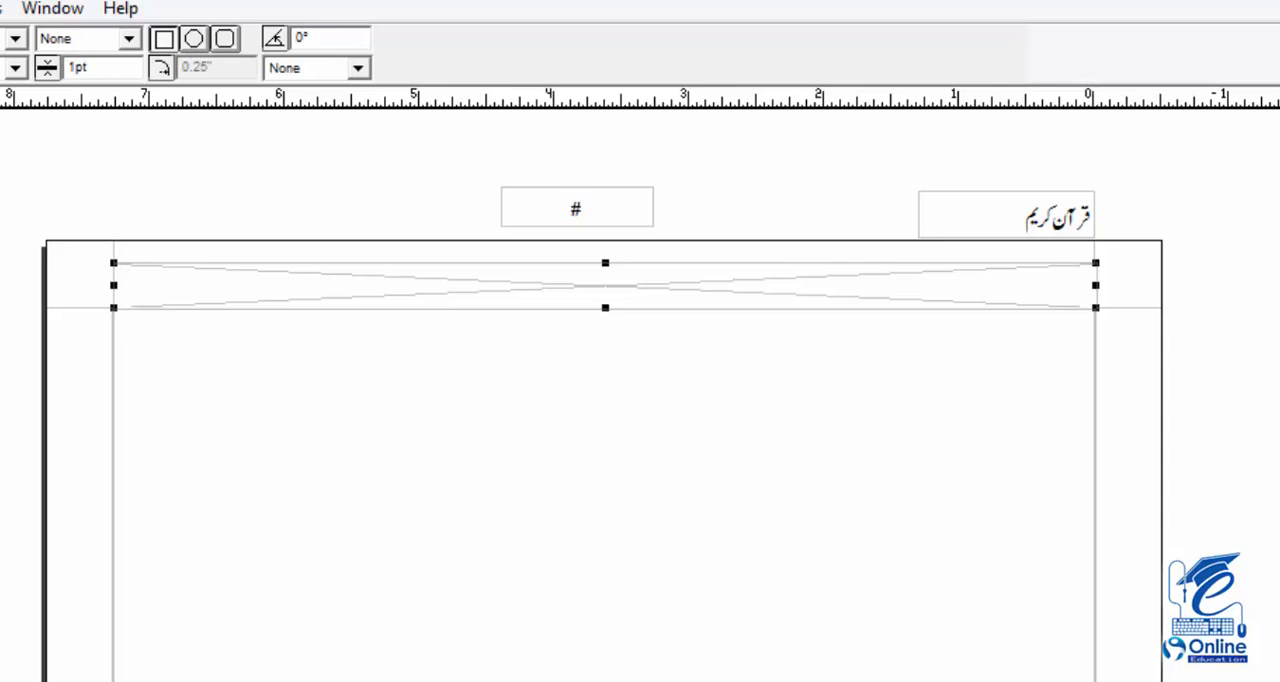
Import the picture "top" from the Desktop into the header picture box
left_click(20, 325)
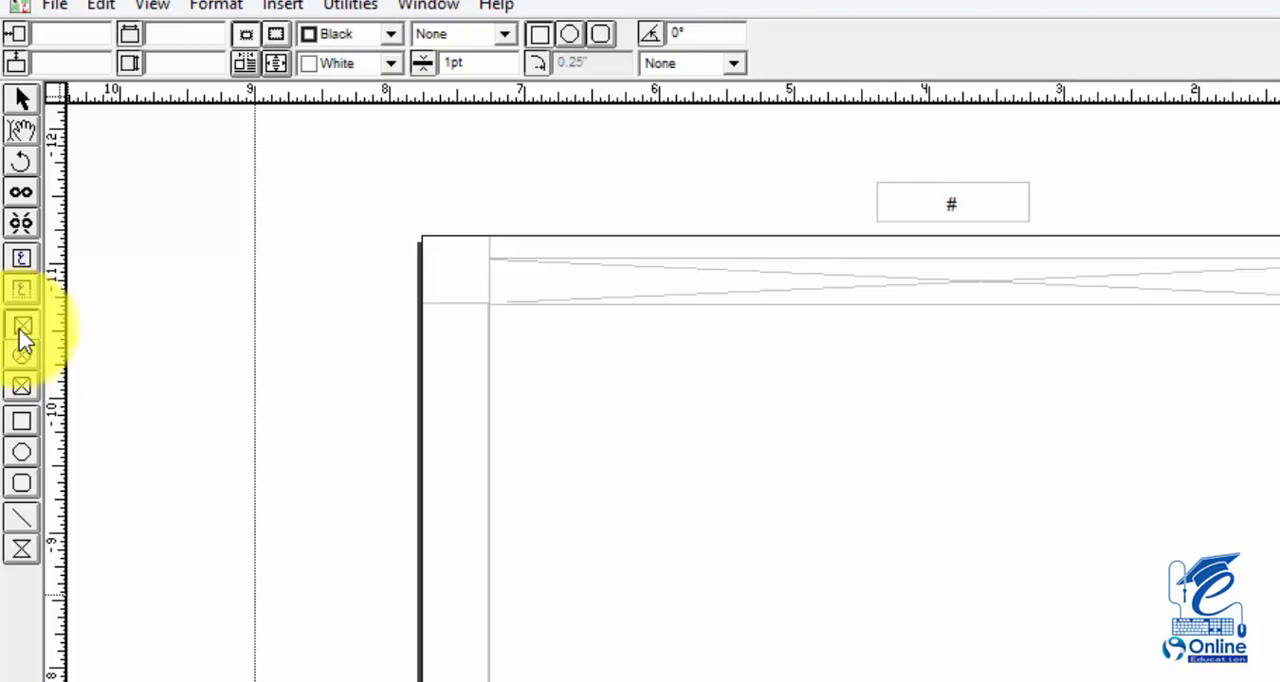
left_click(22, 135)
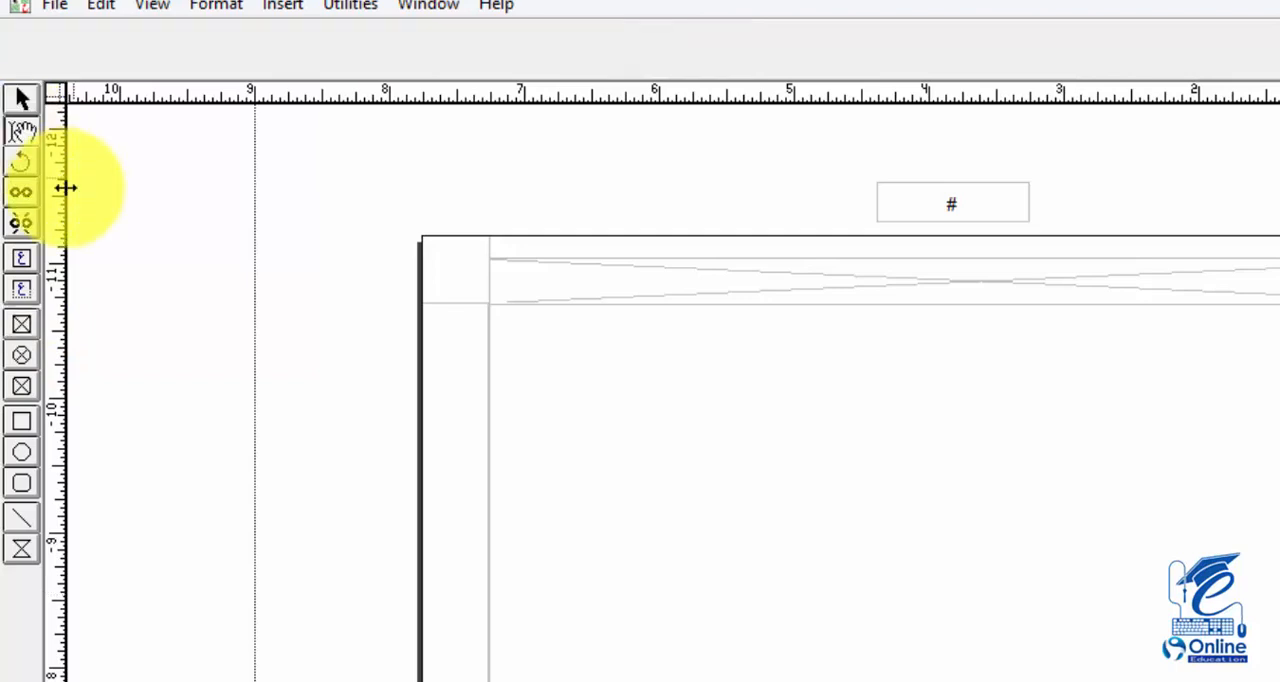
left_click(937, 285)
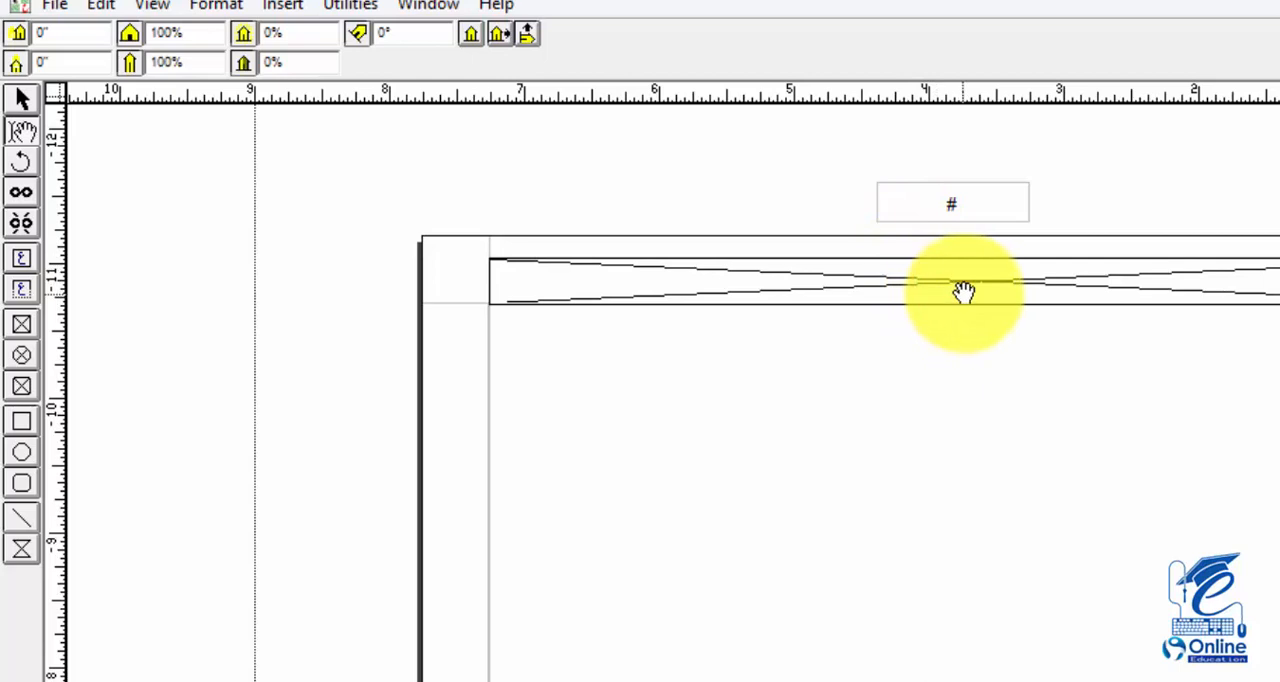
double_click(967, 290)
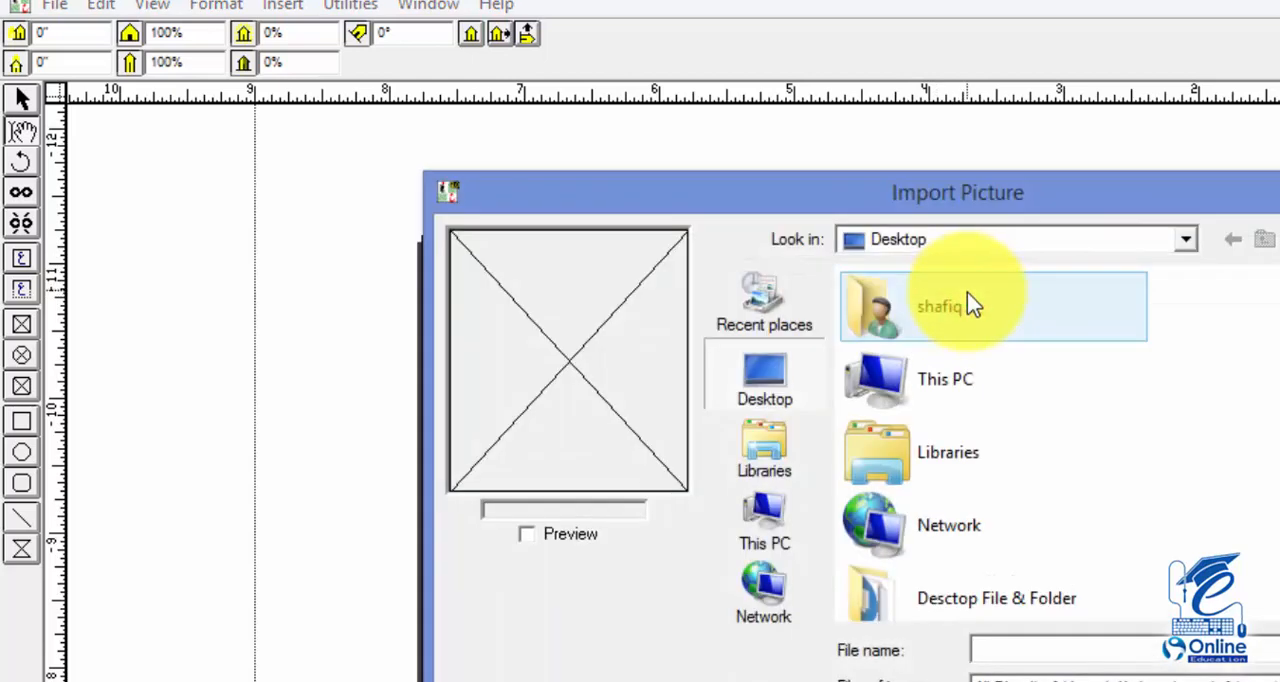
left_click(937, 528)
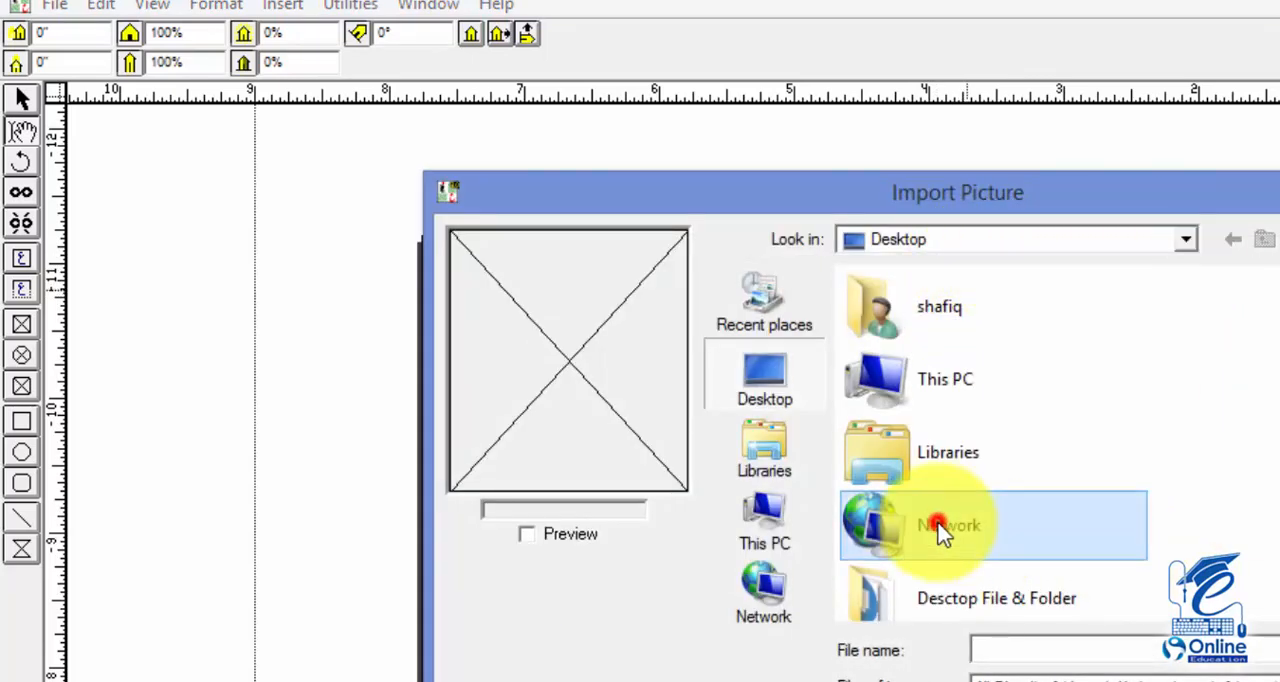
scroll(943, 531, "down", 2)
key("t")
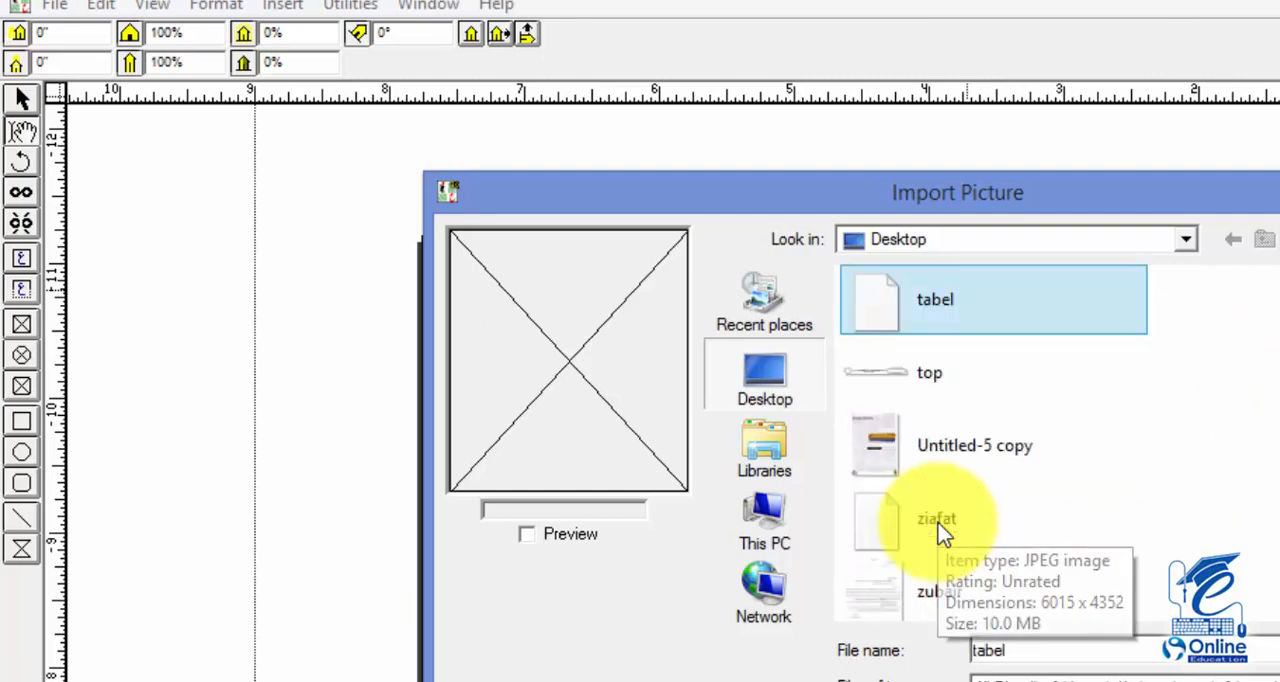
double_click(960, 365)
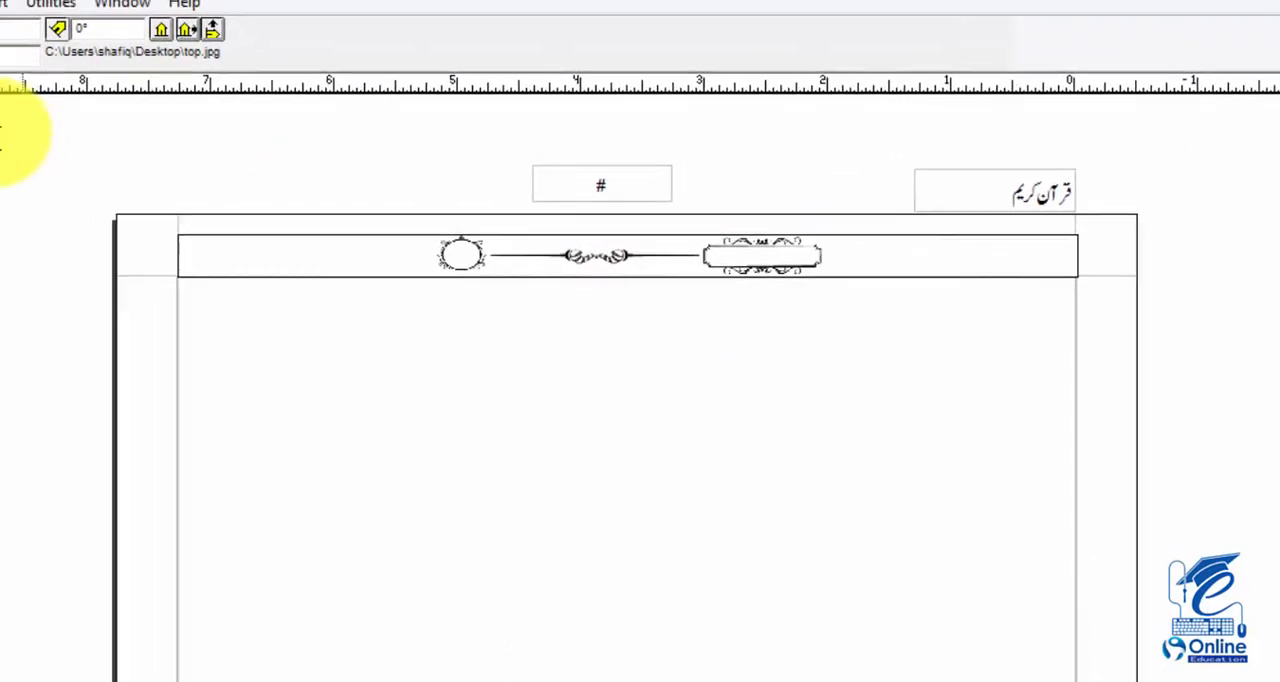
Set the imported picture's horizontal scale to 90% and centre it in its box
left_click_drag(60, 62, 0, 62)
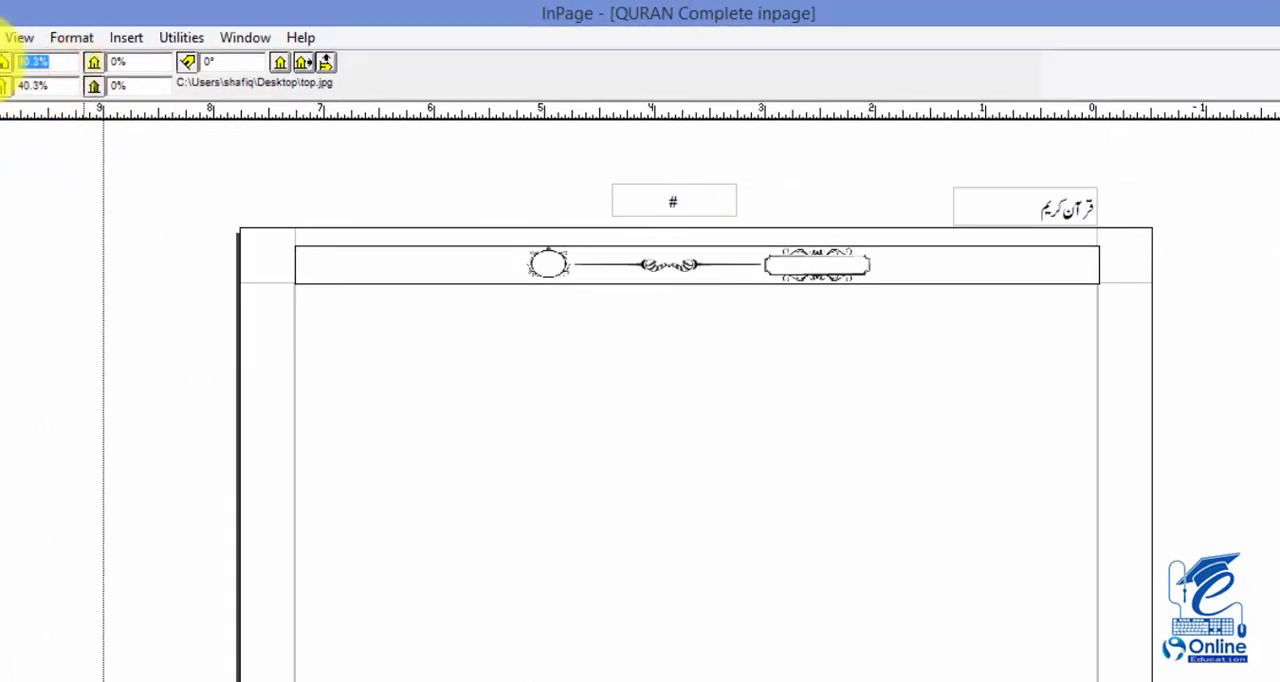
type("90")
key("Return")
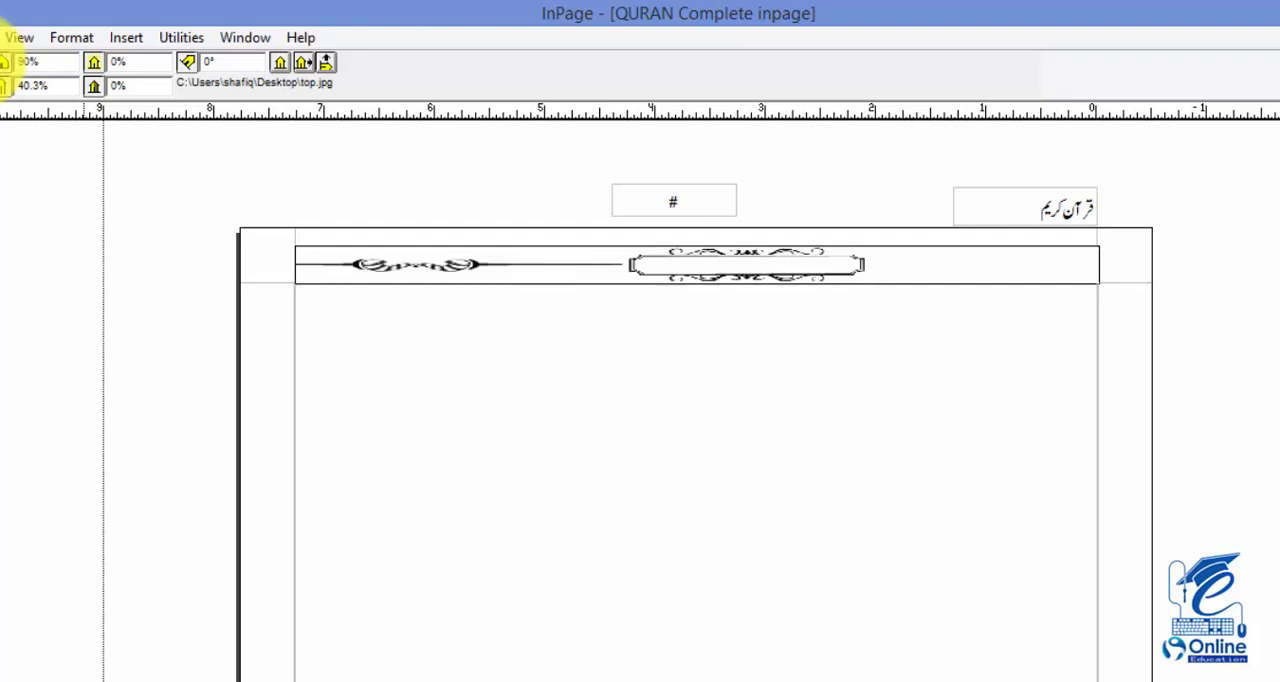
left_click(279, 66)
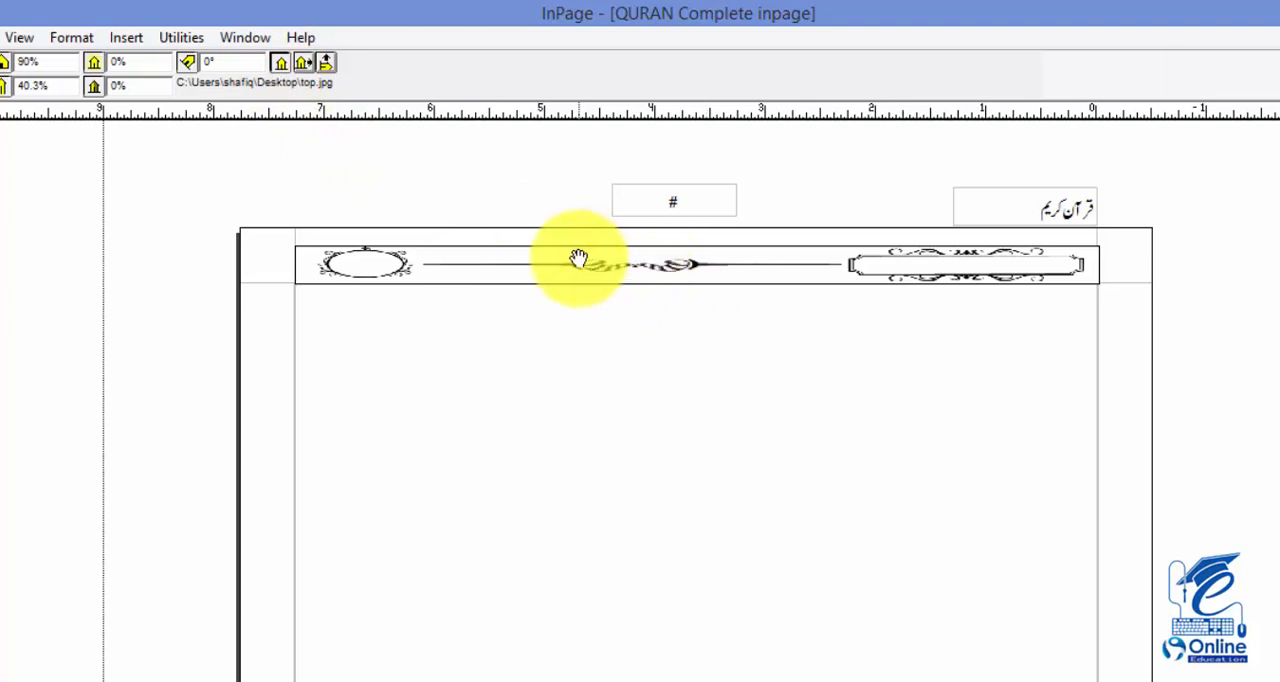
Try to move the # page number box onto the oval ornament of the header picture, and undo the move
key("ctrl+2")
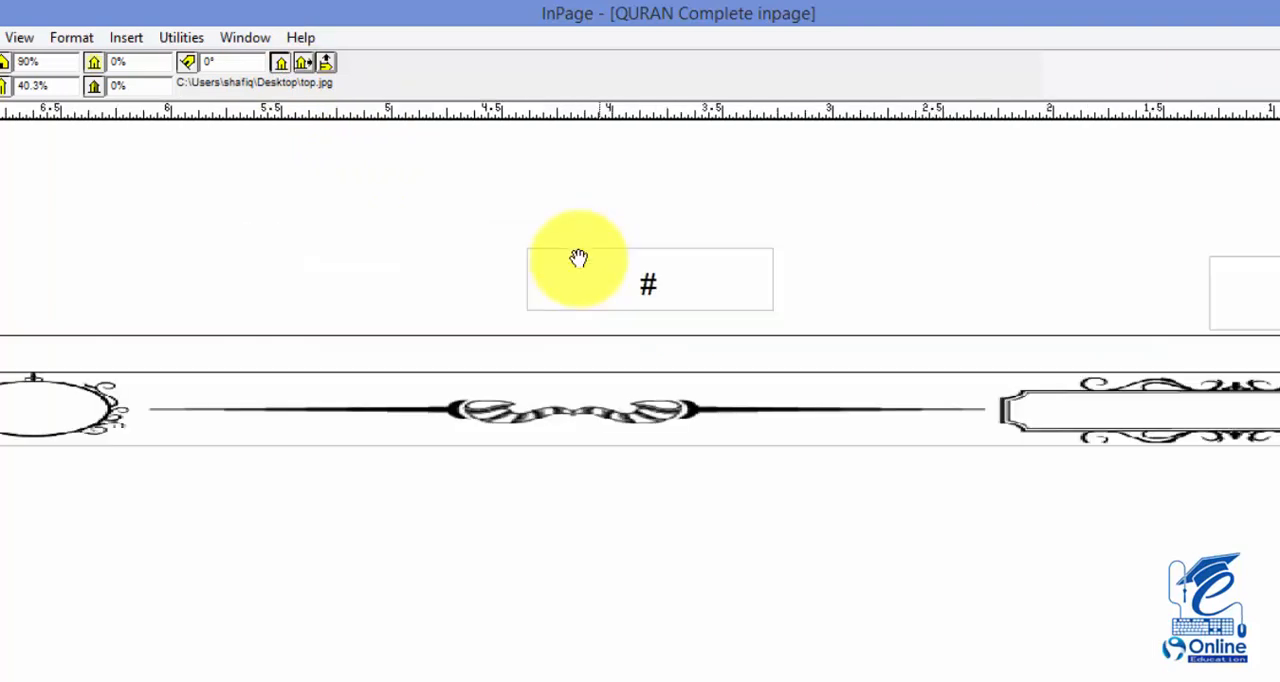
left_click_drag(430, 425, 628, 421)
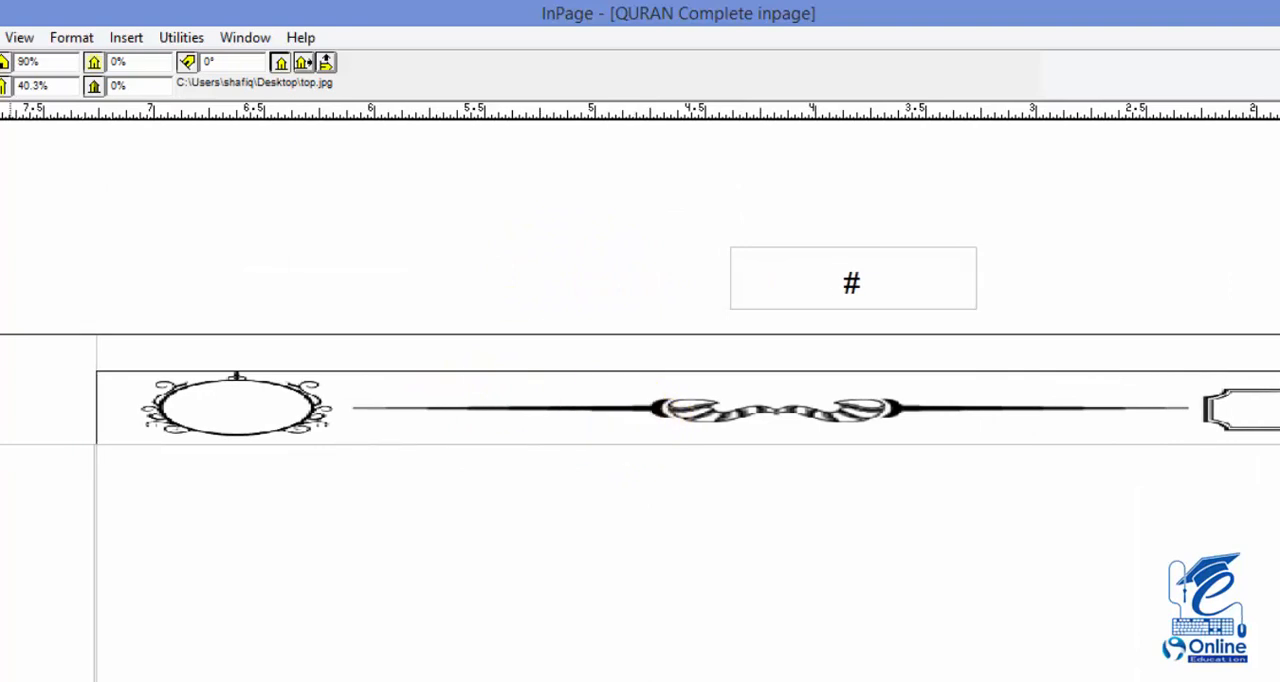
left_click_drag(893, 280, 284, 410)
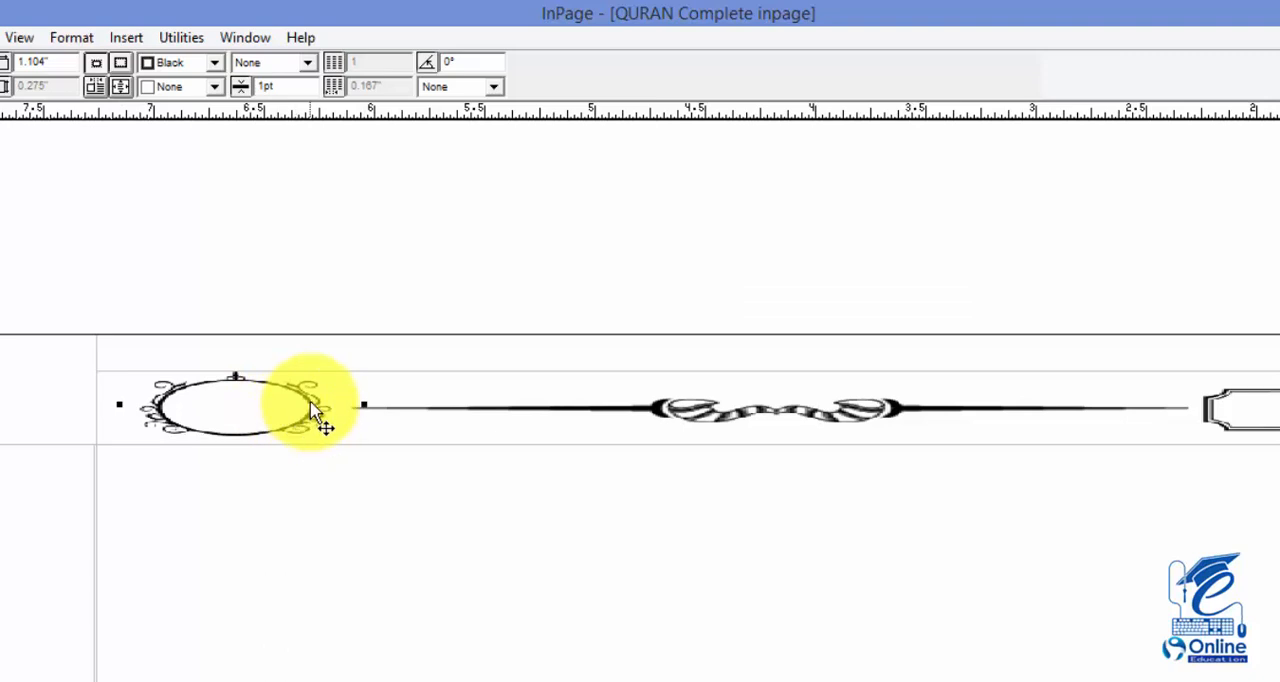
key("ctrl+z")
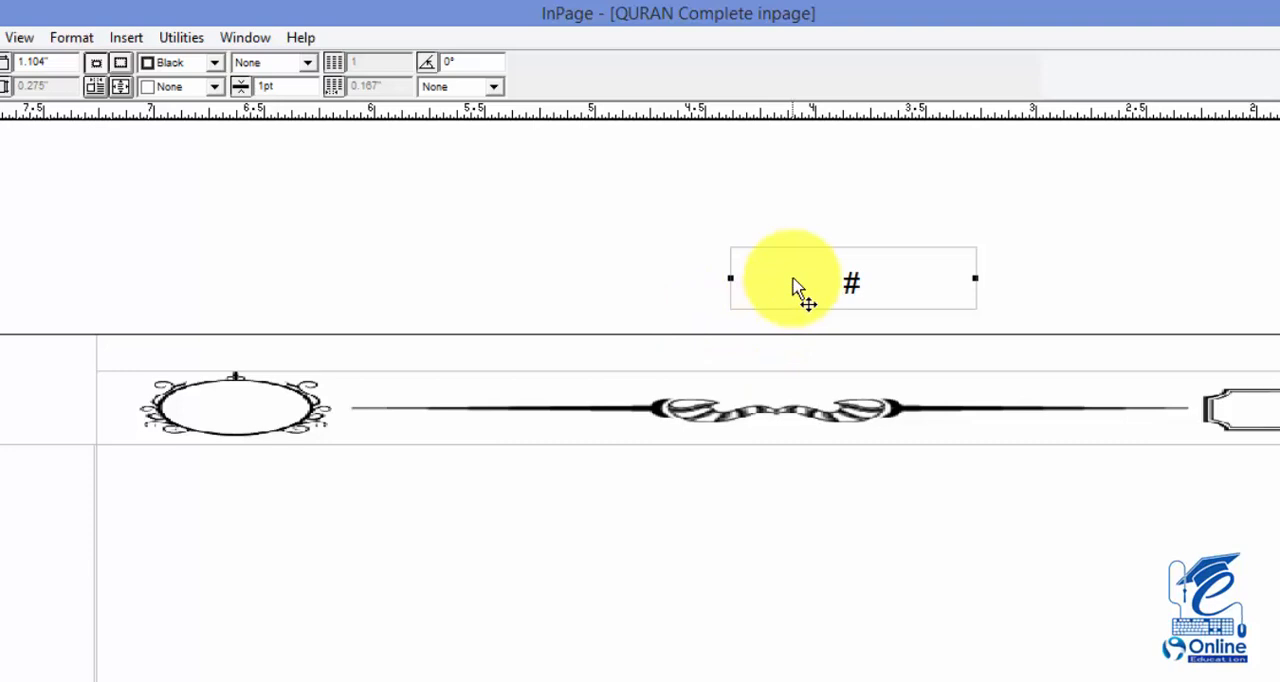
Delete and restore the # page number box to bring it in front, then fit it inside the oval ornament, narrowed to about 0.61"
key("Delete")
left_click(790, 478)
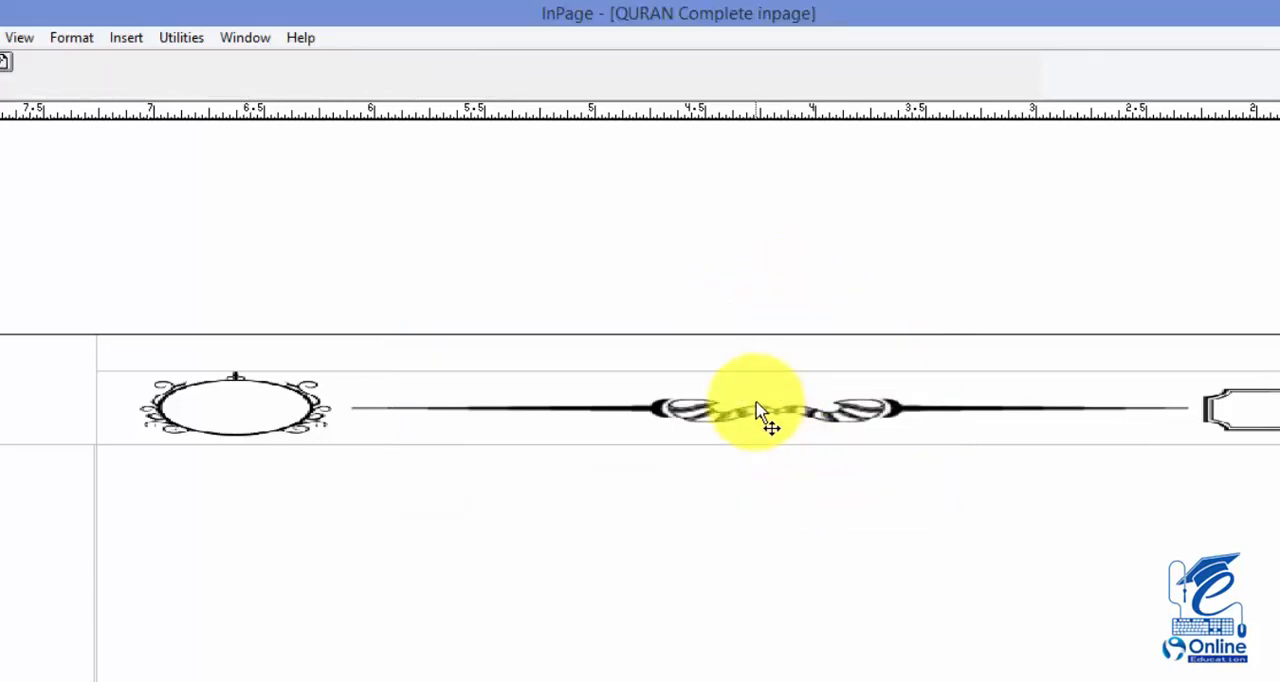
key("ctrl+z")
left_click(309, 414)
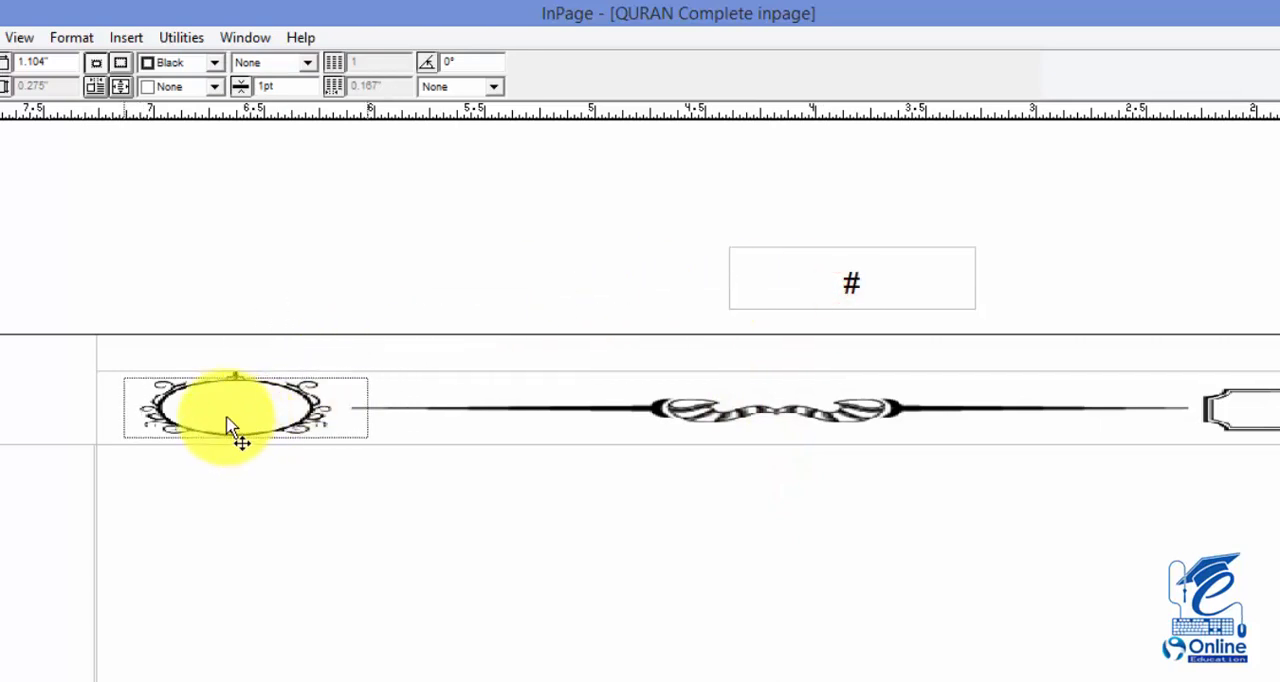
left_click_drag(227, 418, 227, 416)
left_click_drag(123, 407, 180, 408)
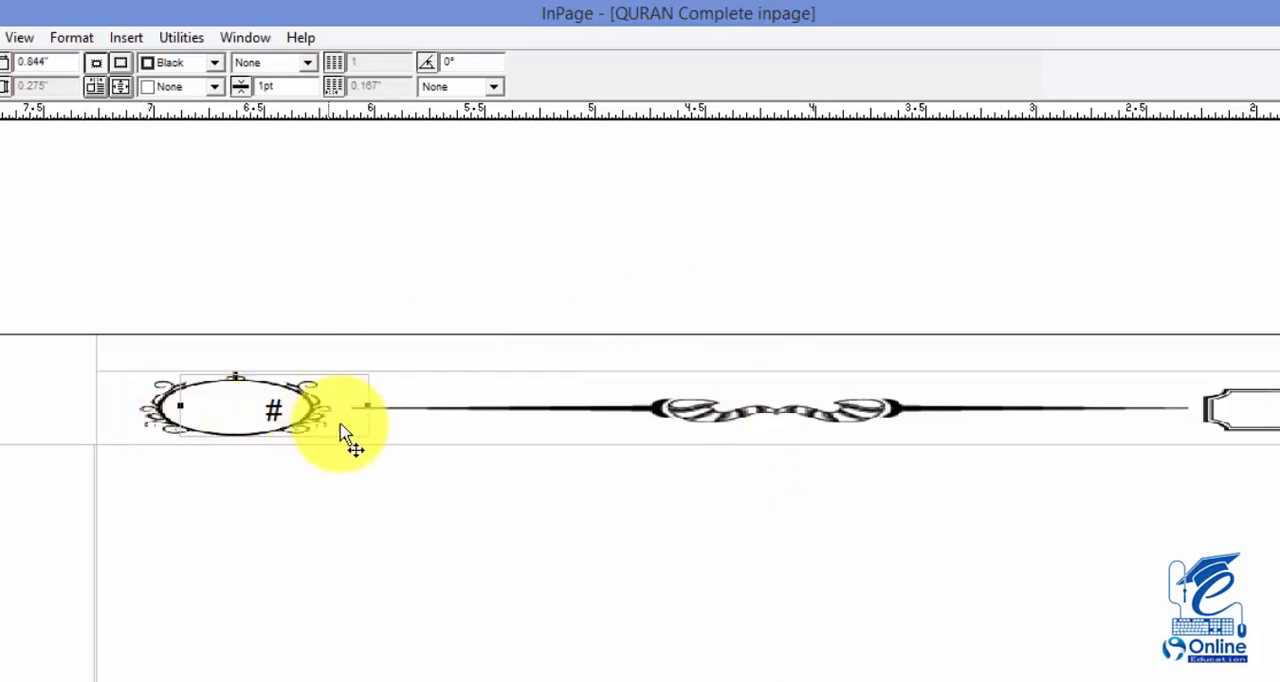
left_click_drag(367, 407, 245, 416)
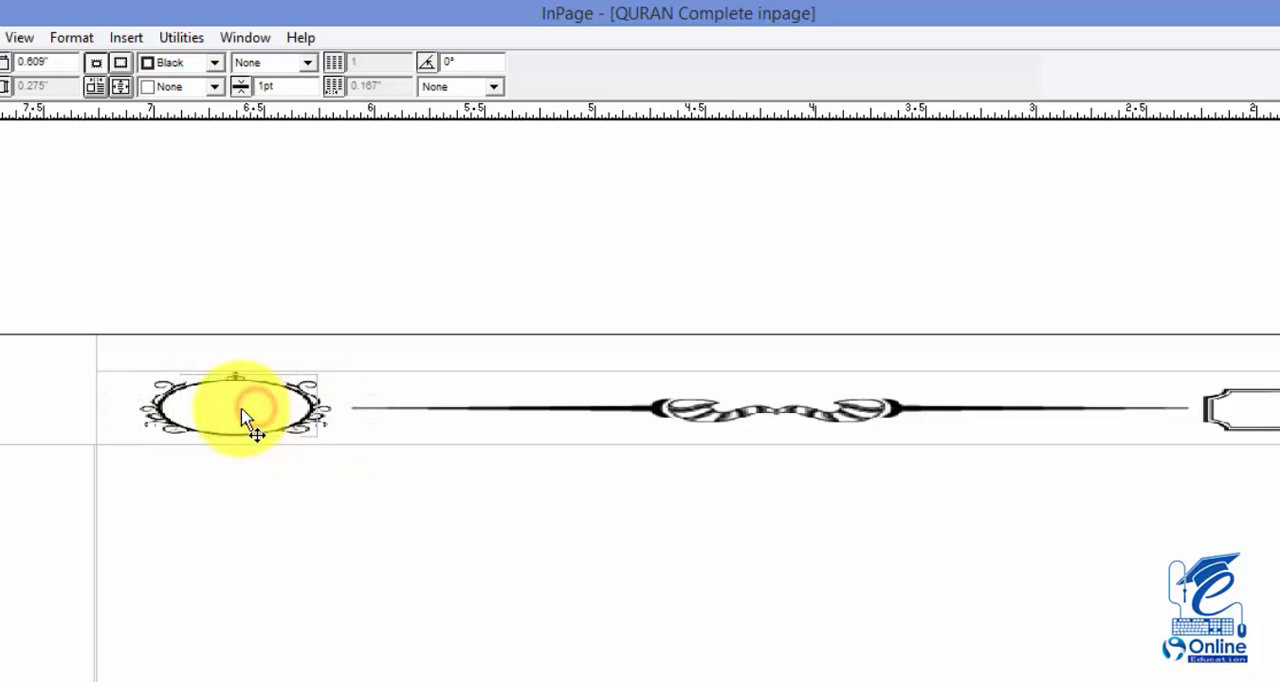
left_click(815, 495)
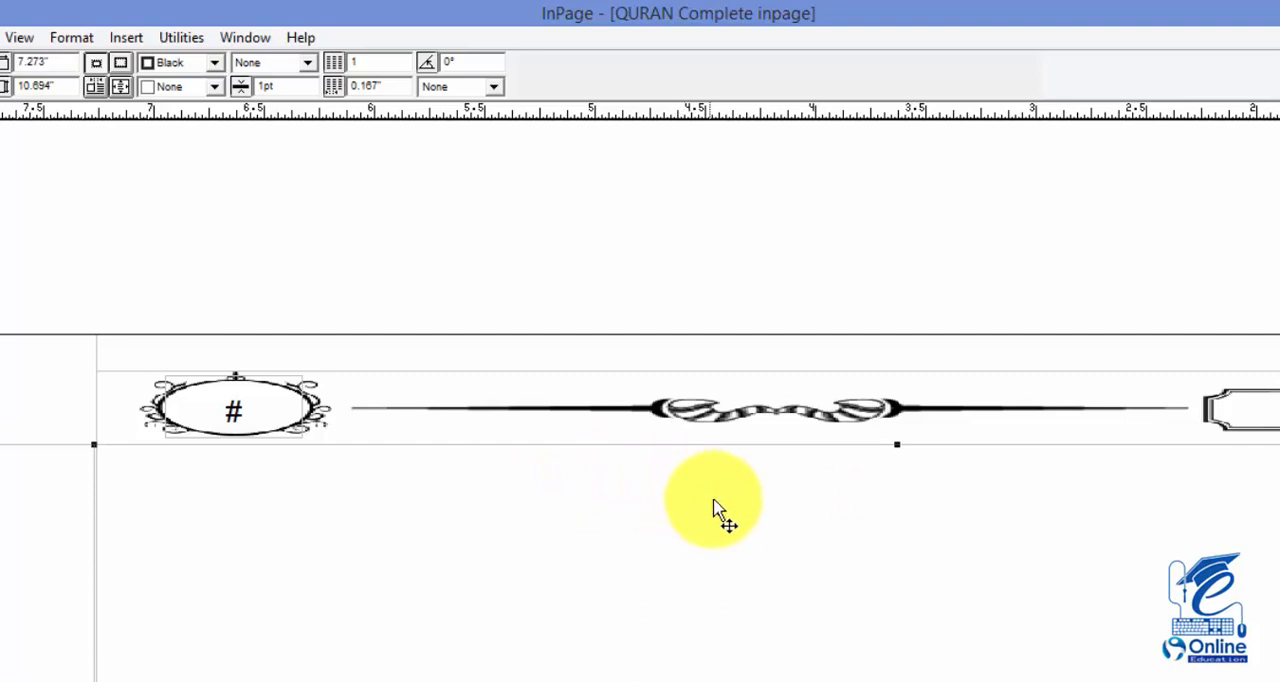
Try to place the قرآن کریم title box in the header picture's rectangular frame, then move it back up above the page edge
left_click_drag(729, 514, 426, 490)
left_click(1051, 266)
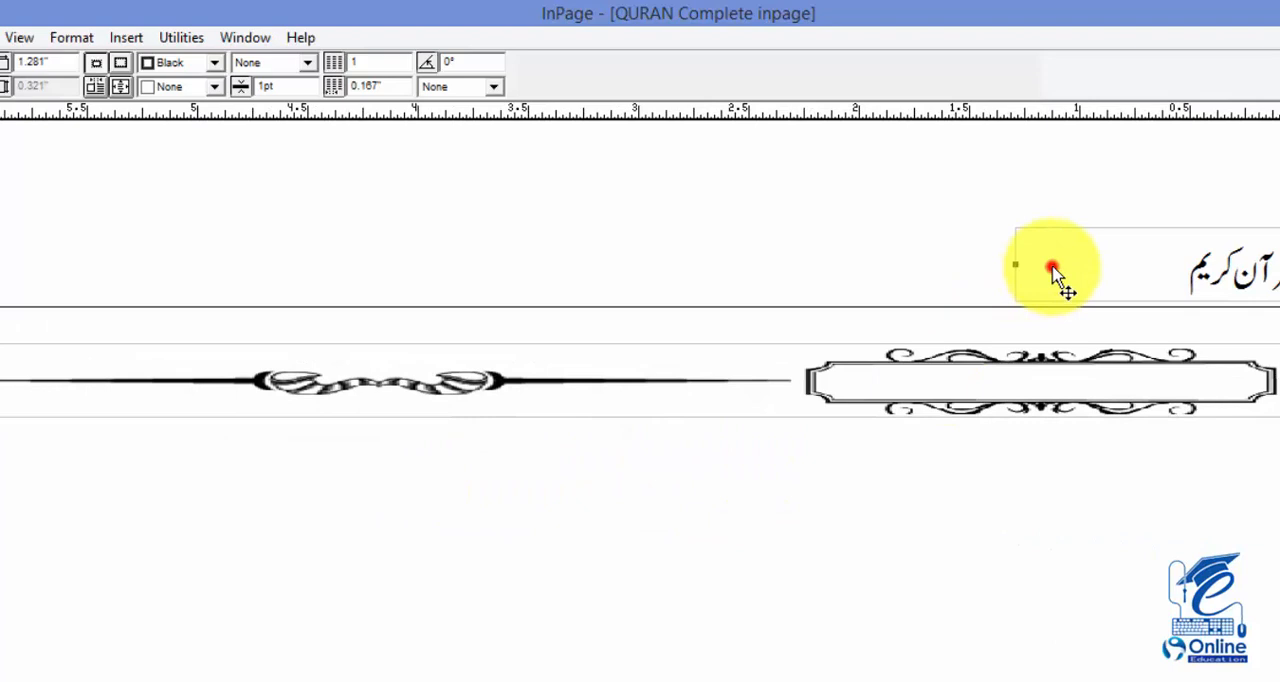
left_click_drag(1118, 273, 988, 373)
left_click(988, 373)
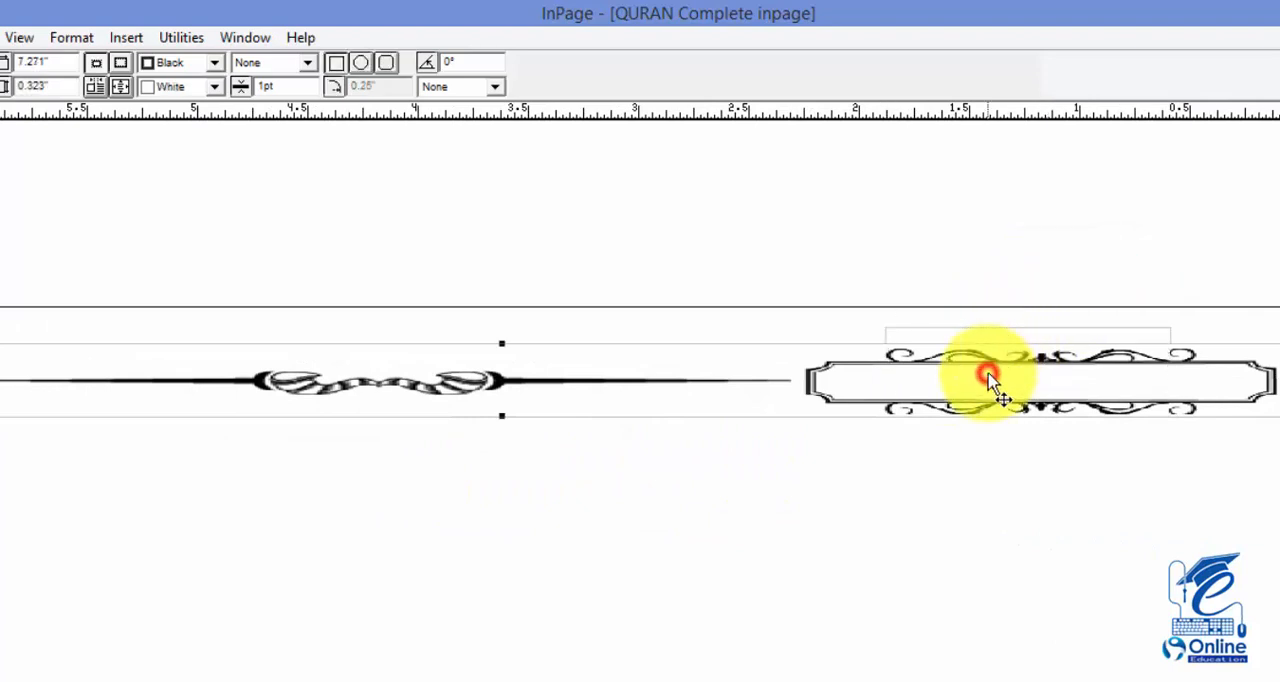
left_click(988, 329)
left_click(986, 335)
left_click(984, 336)
left_click(984, 334)
left_click(1132, 260)
left_click_drag(1217, 238, 826, 462)
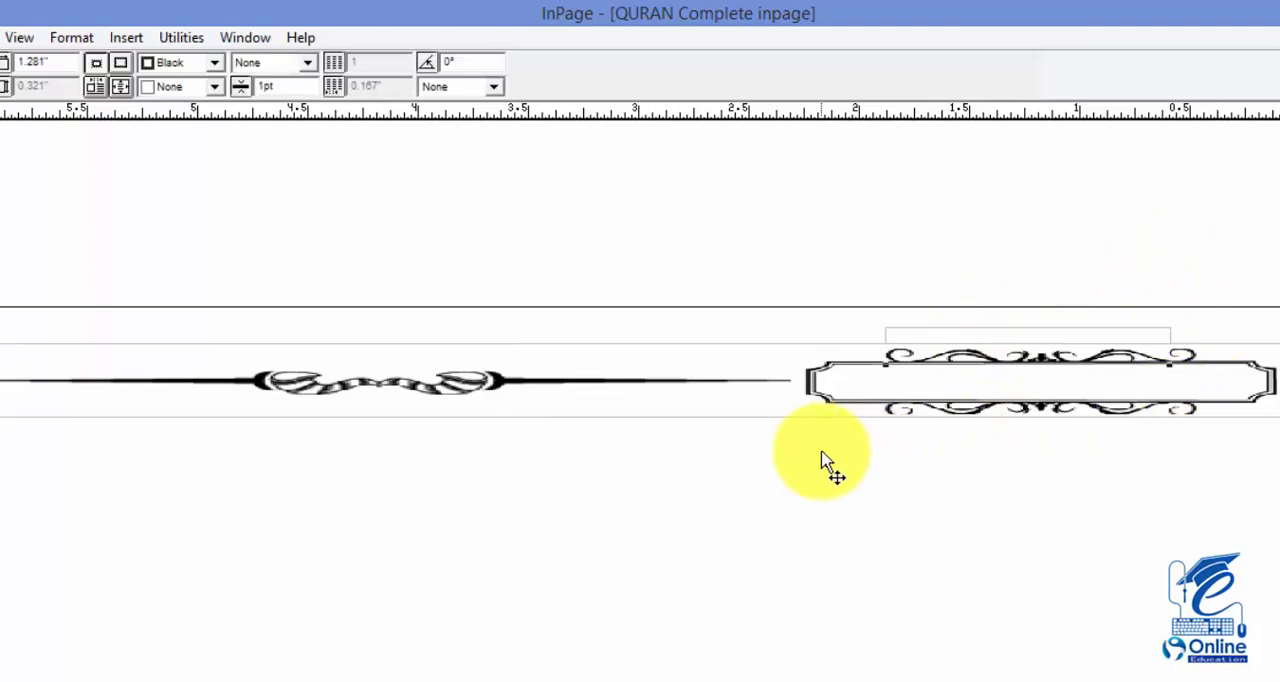
key("Up")
key("Up")
key("Up")
key("Up")
key("Up")
key("Up")
key("Up")
key("Up")
key("Up")
key("Up")
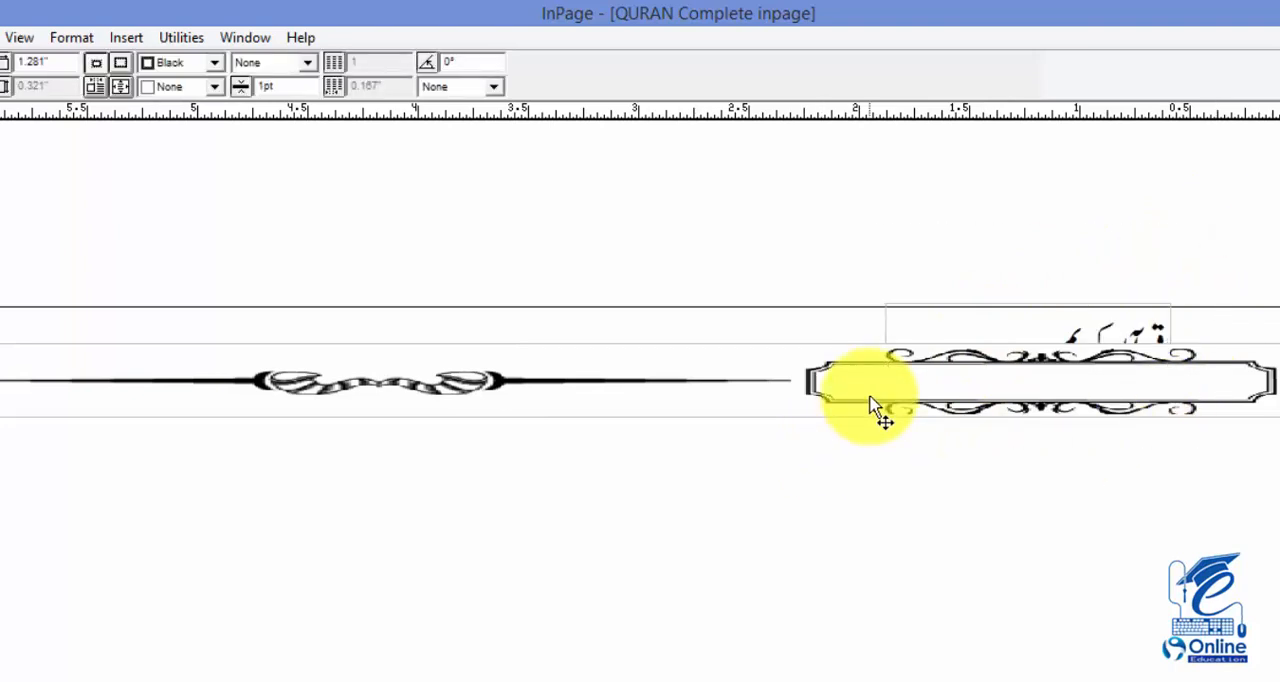
Delete and restore the قرآن کریم box to bring it in front, then narrow it to about 0.57" and centre it in the rectangular frame
key("Delete")
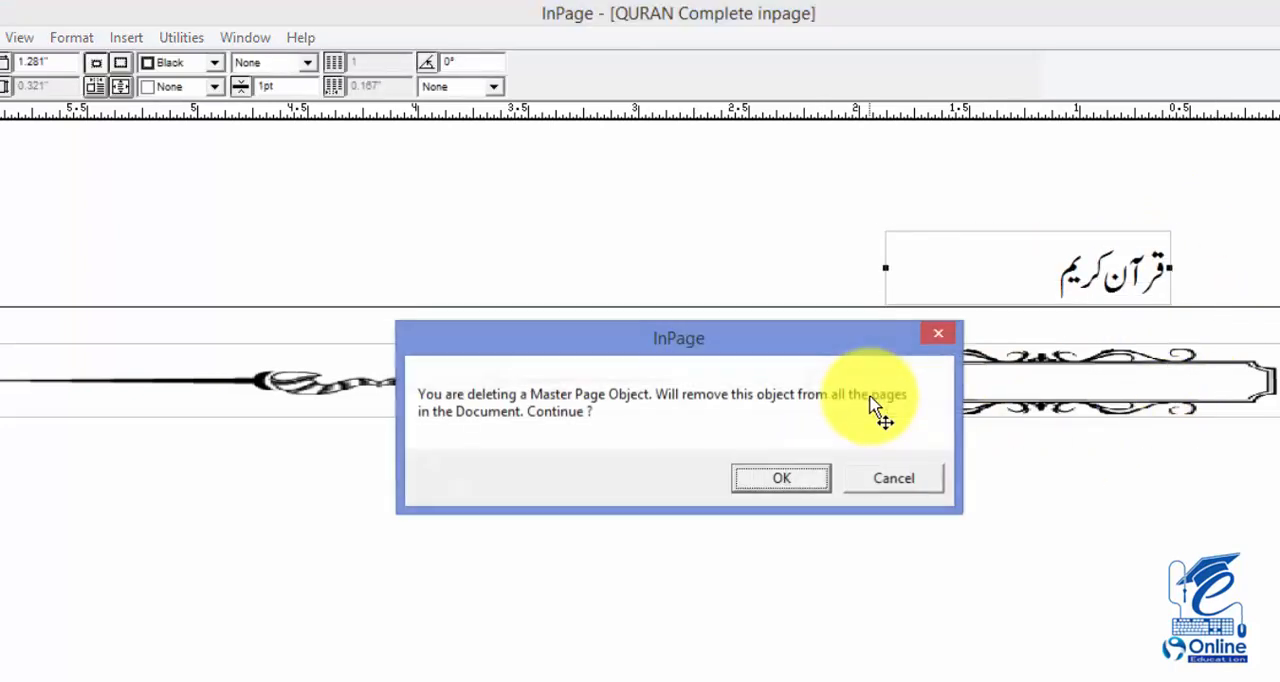
key("Return")
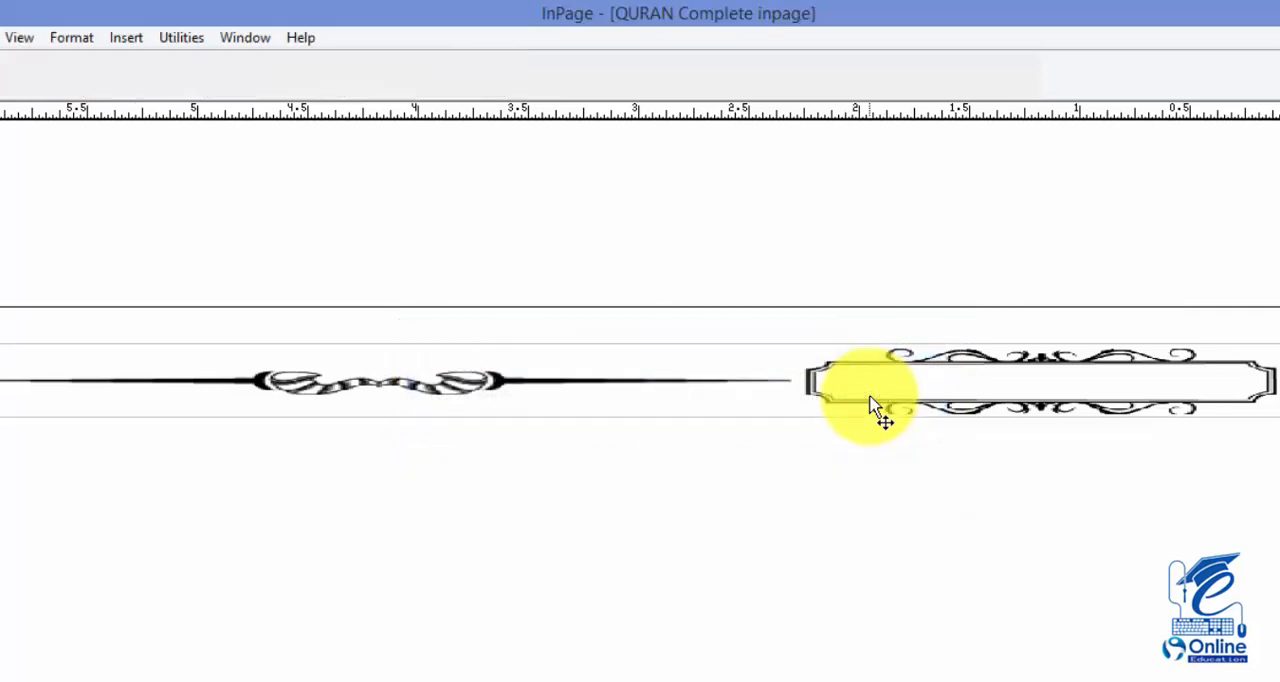
key("ctrl+z")
left_click_drag(888, 270, 1014, 371)
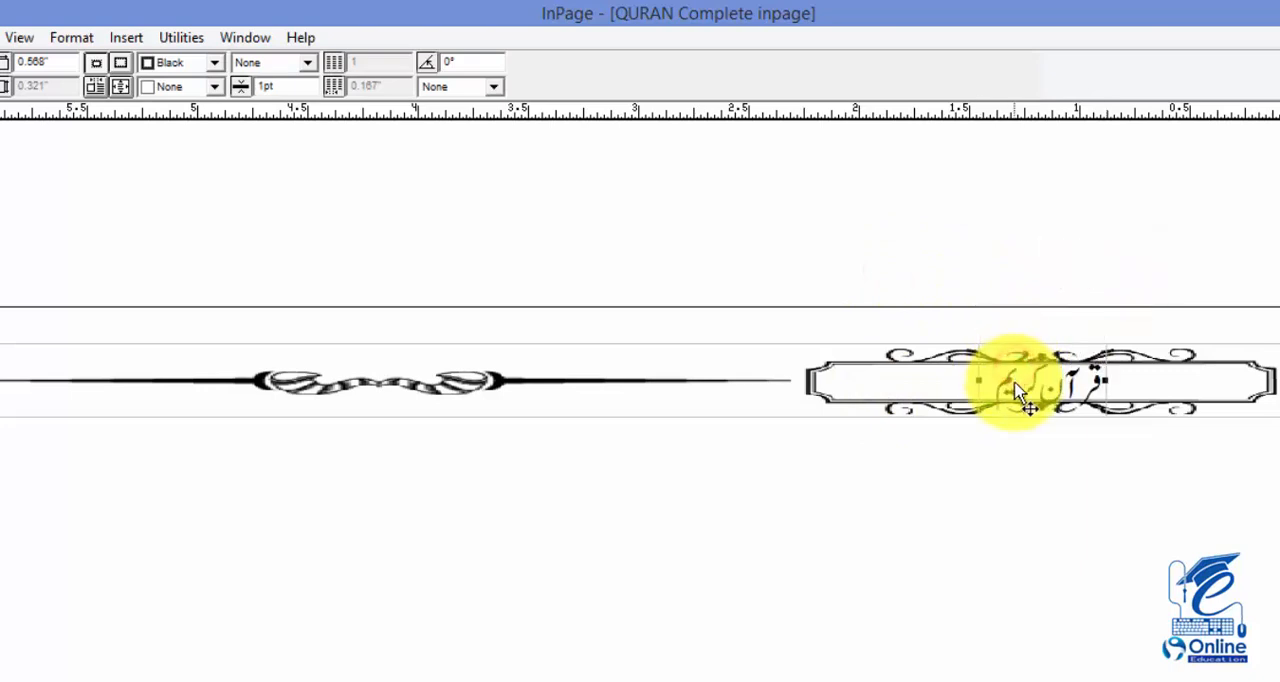
Set the font size of the whole قرآن کریم title to 12 pt
double_click(1077, 394)
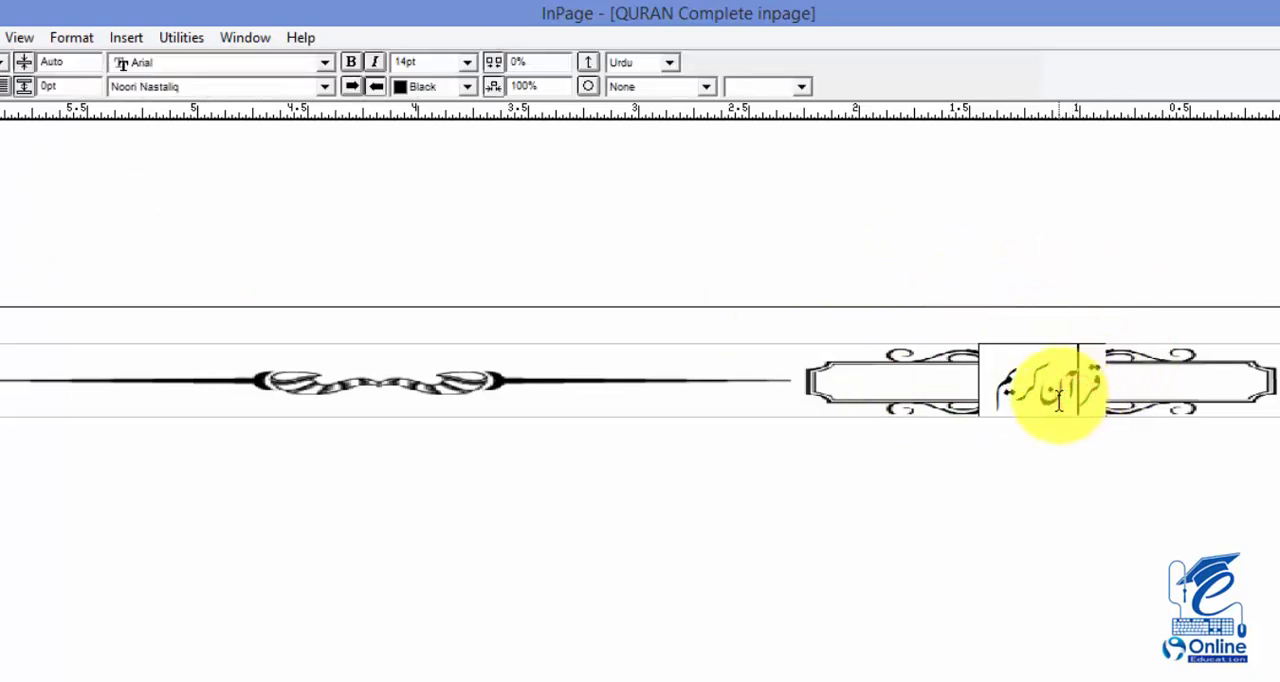
key("ctrl+a")
left_click(436, 64)
type("12")
key("Return")
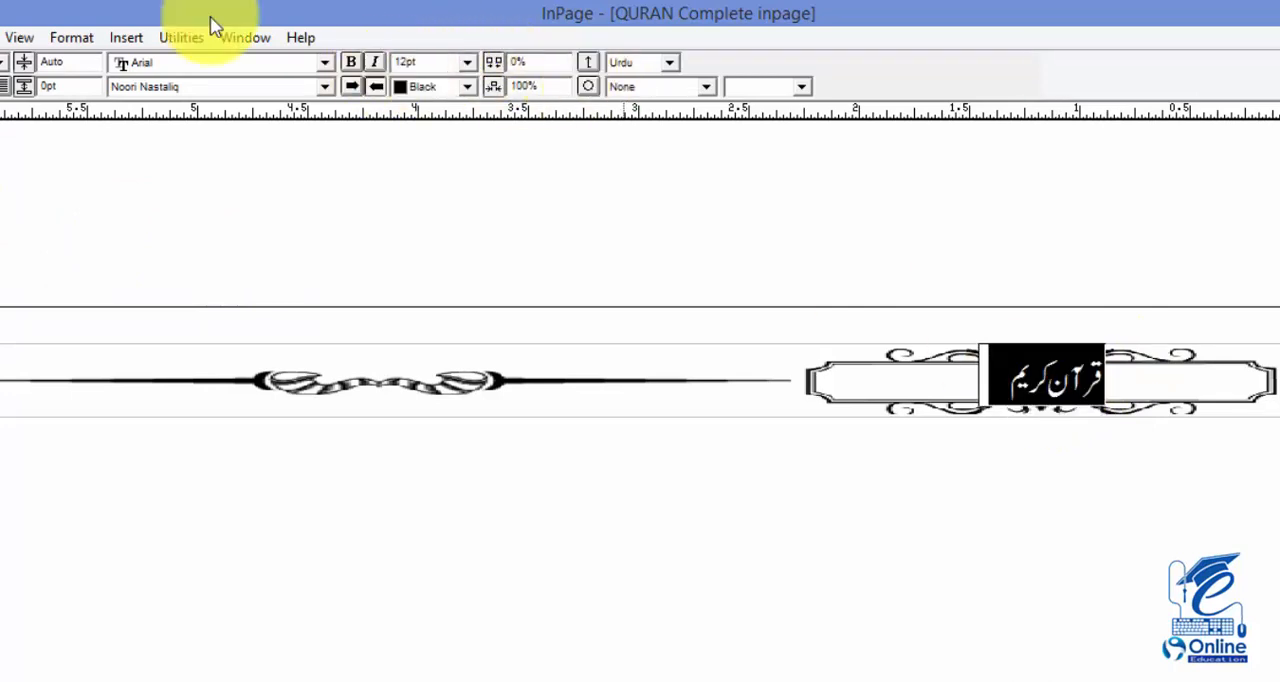
Set the vertical scale of the ornamental header picture to 60% and centre the picture within its box
left_click(500, 365)
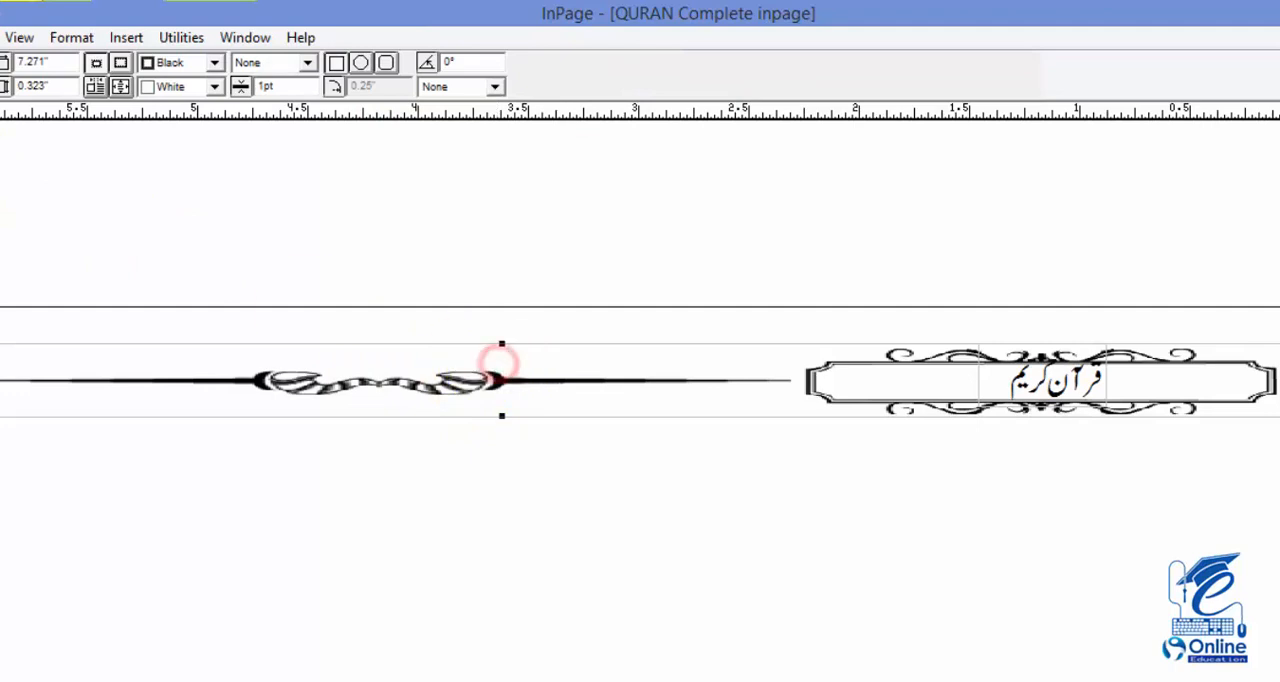
left_click(2, 165)
left_click(344, 402)
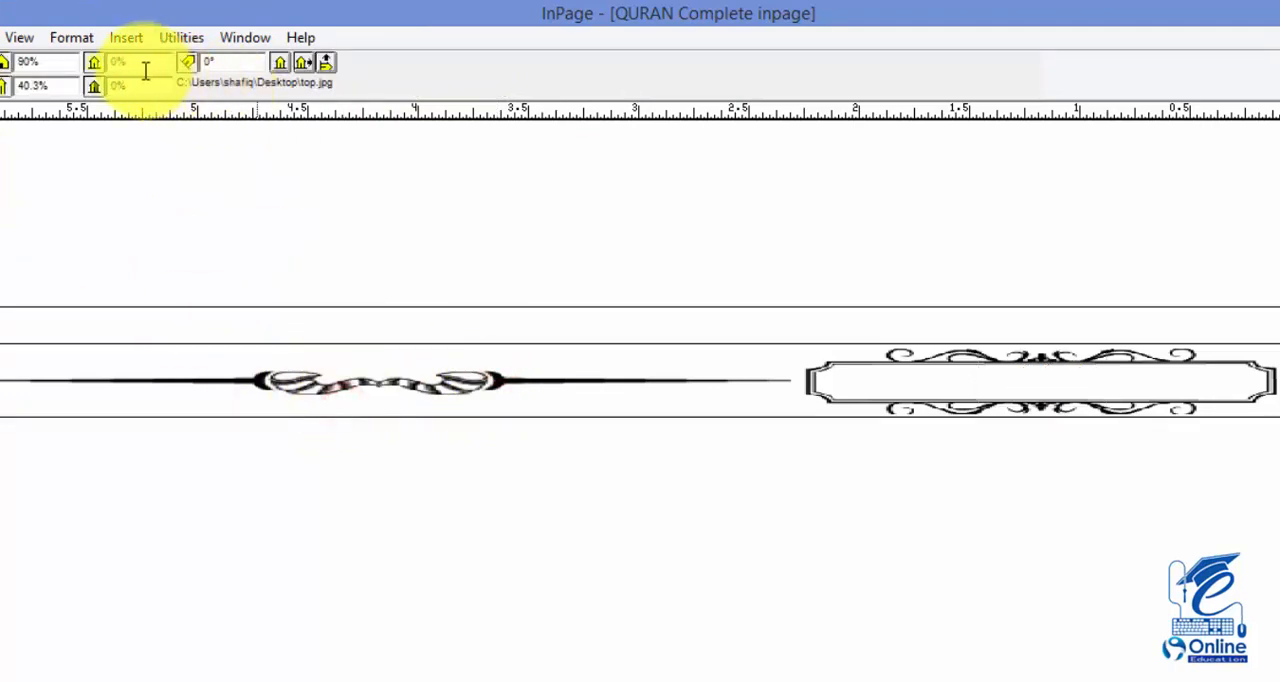
left_click_drag(66, 86, 1, 88)
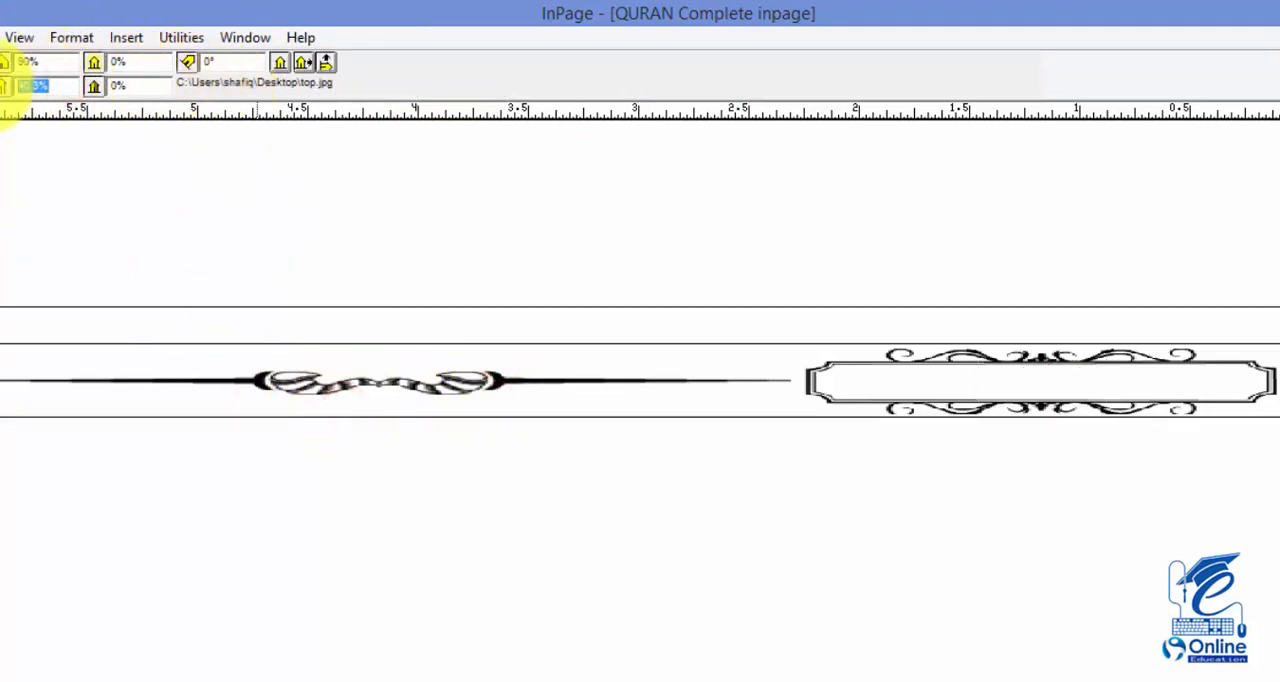
type("60")
key("Return")
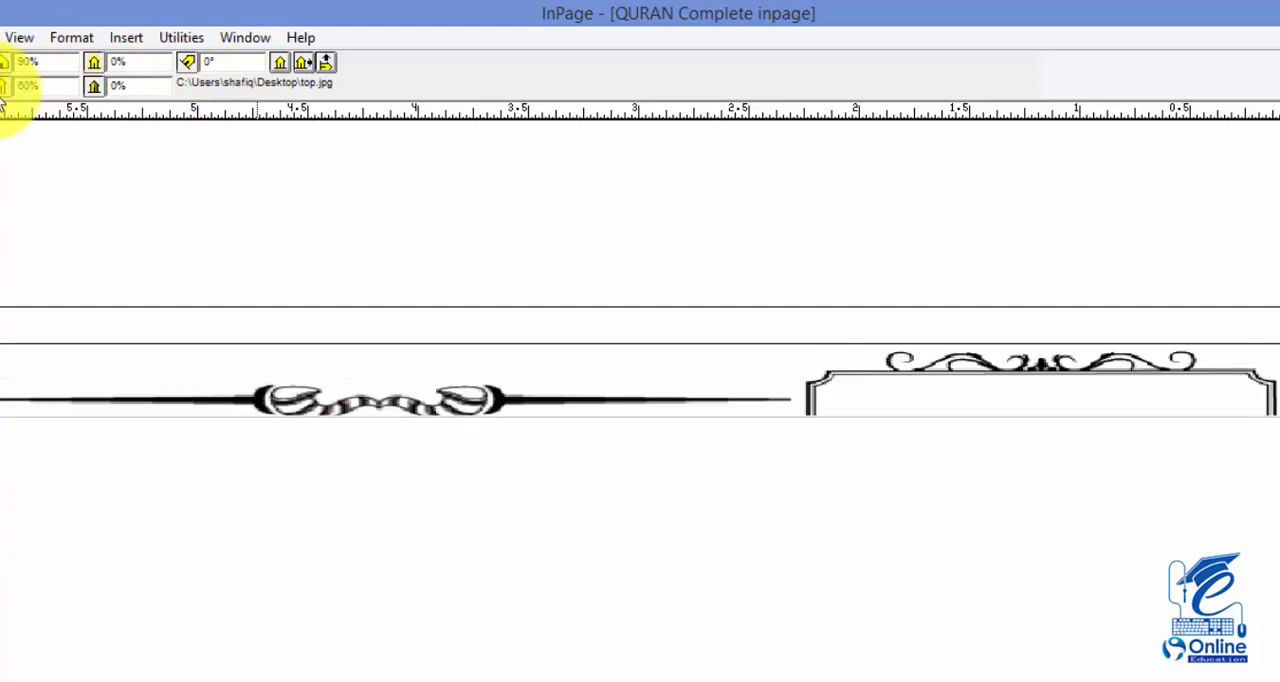
left_click(278, 61)
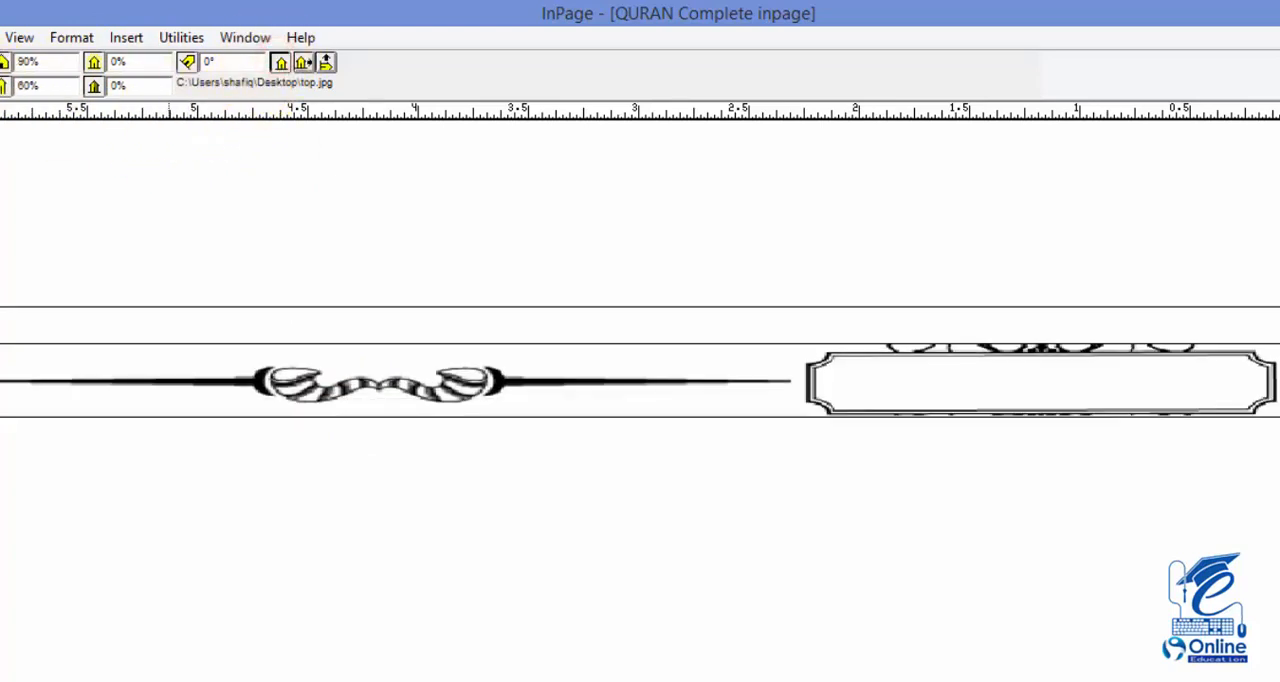
Extend the header picture box upward to 0.375" high and re-centre the ornamental picture inside it
left_click(2, 145)
left_click(531, 365)
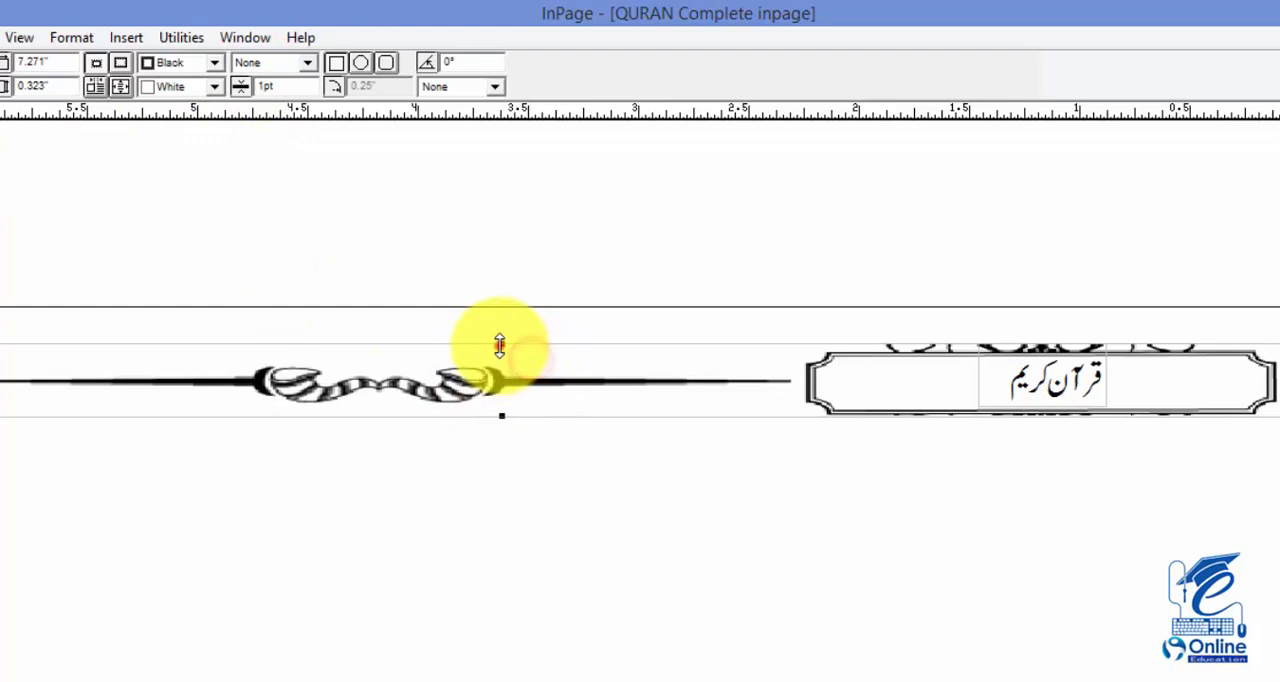
left_click_drag(504, 337, 502, 331)
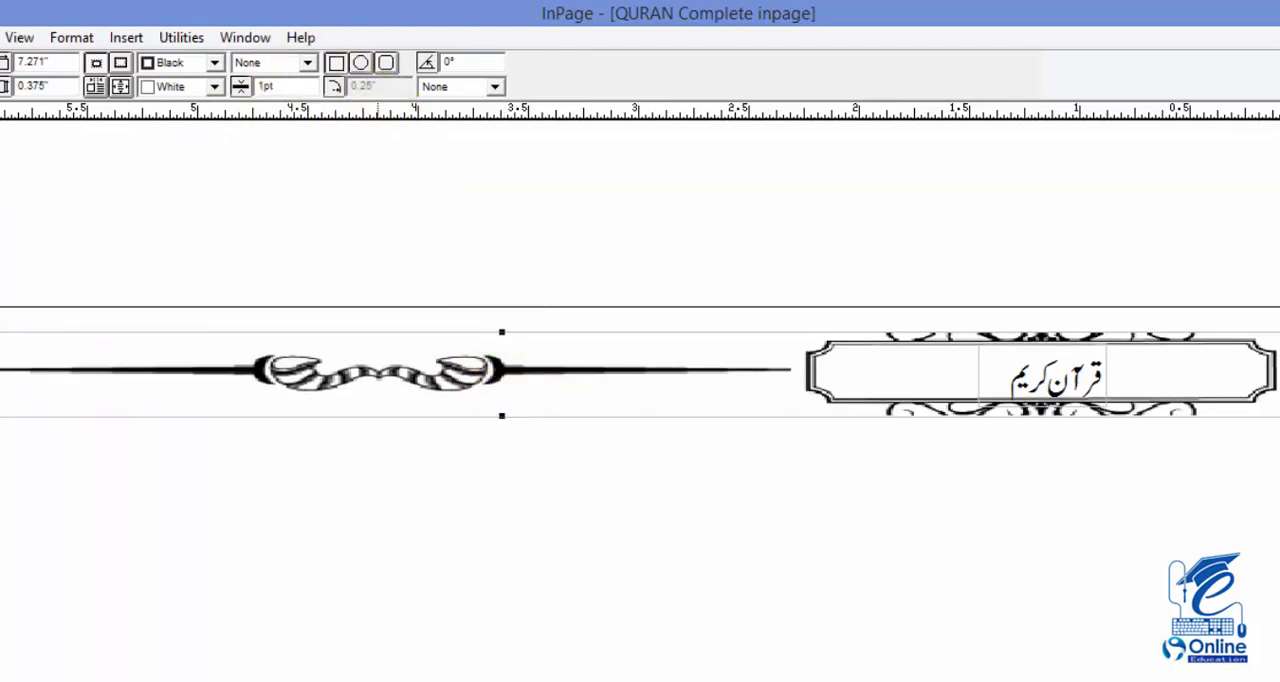
left_click(327, 366)
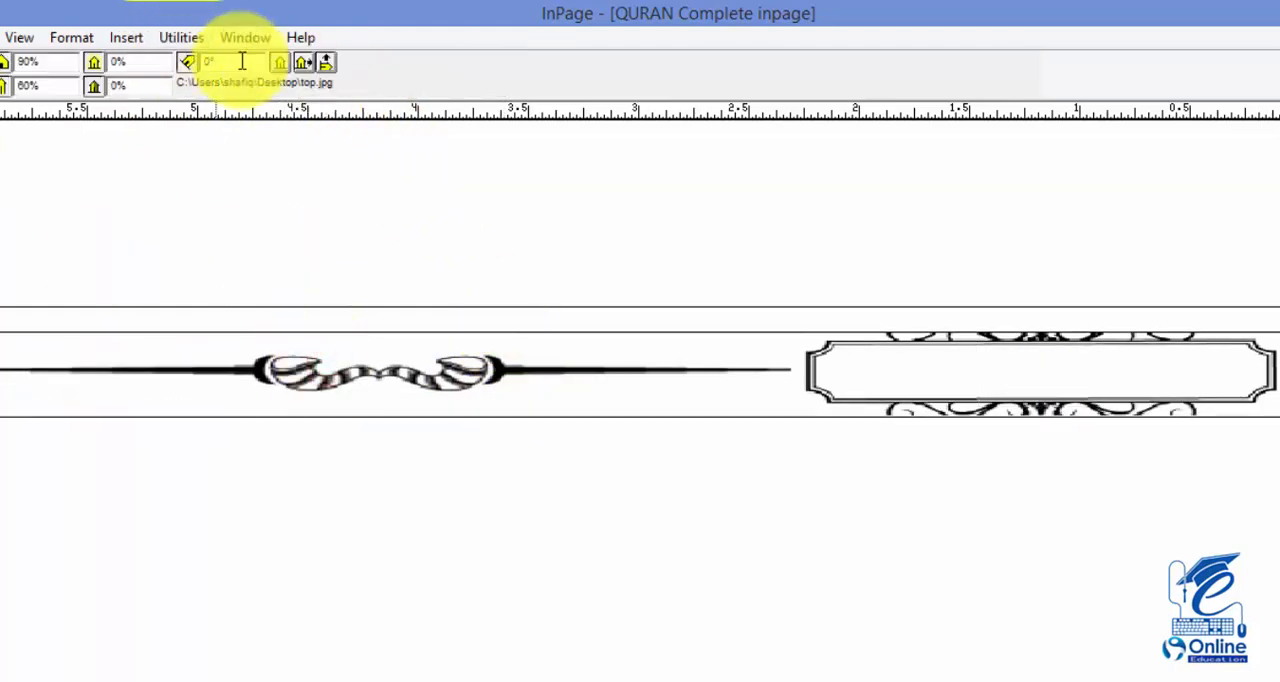
left_click(285, 63)
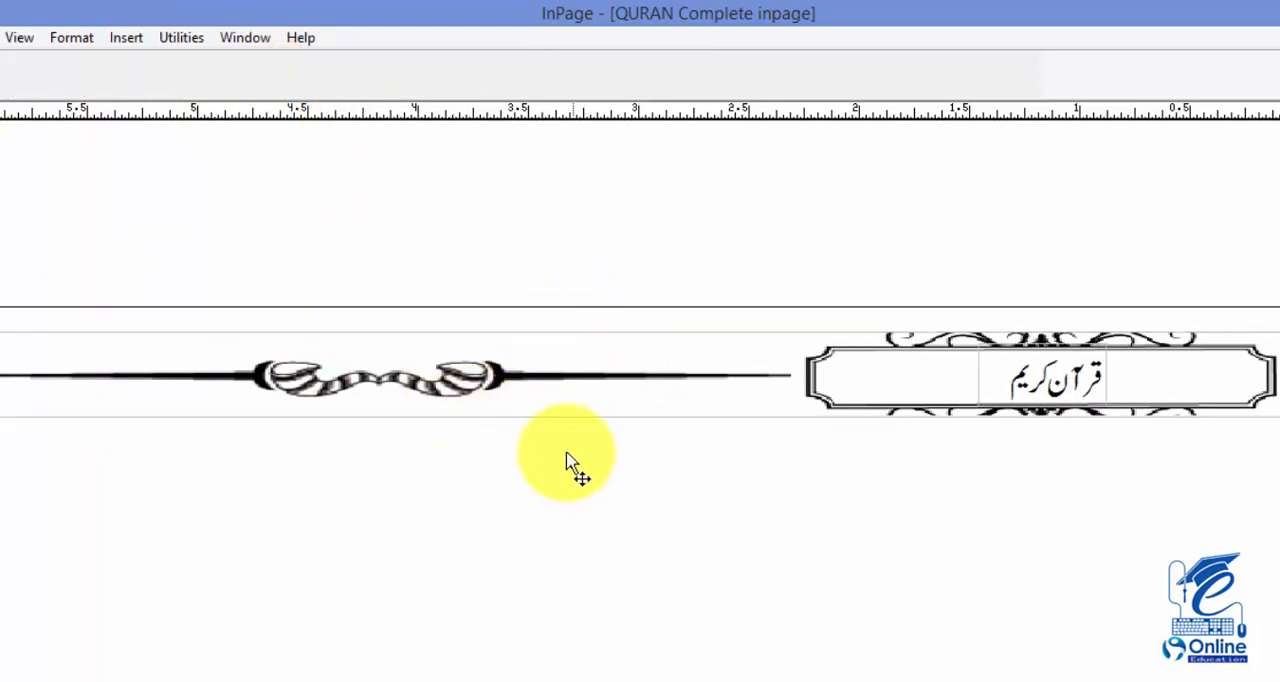
Return from the master page to the document pages and check the header's page number and title on pages up to 81
left_click_drag(530, 442, 748, 438)
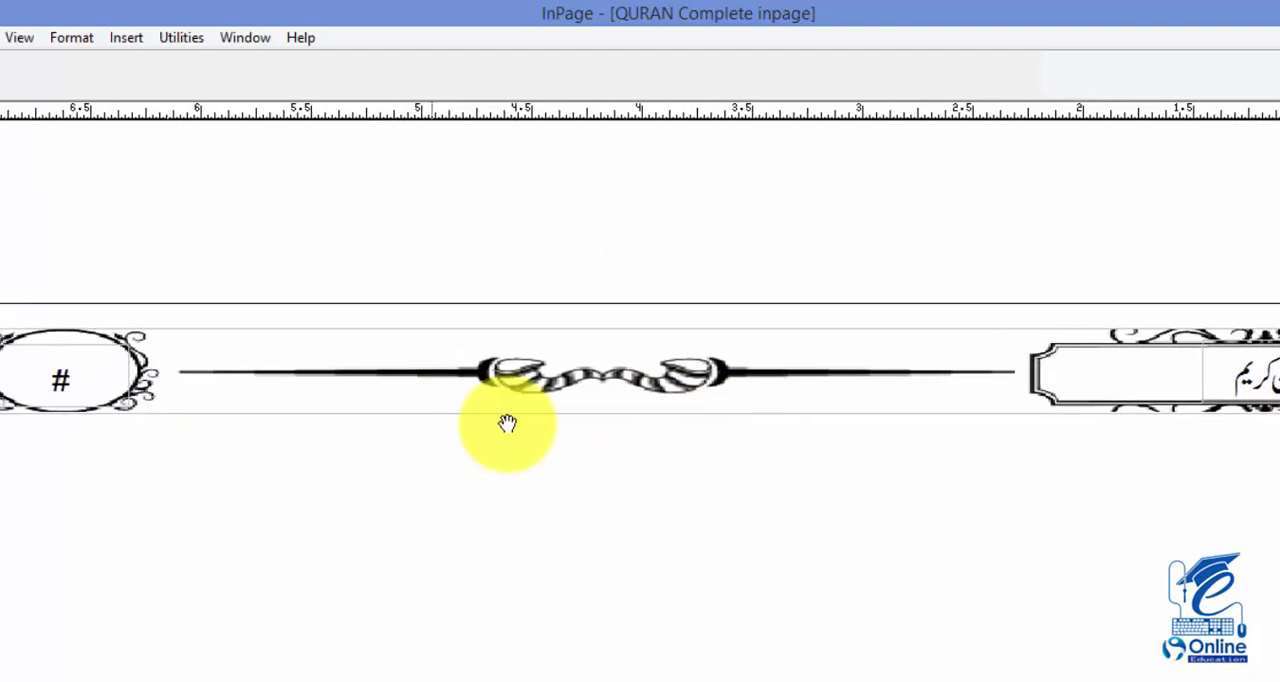
left_click_drag(507, 424, 670, 424)
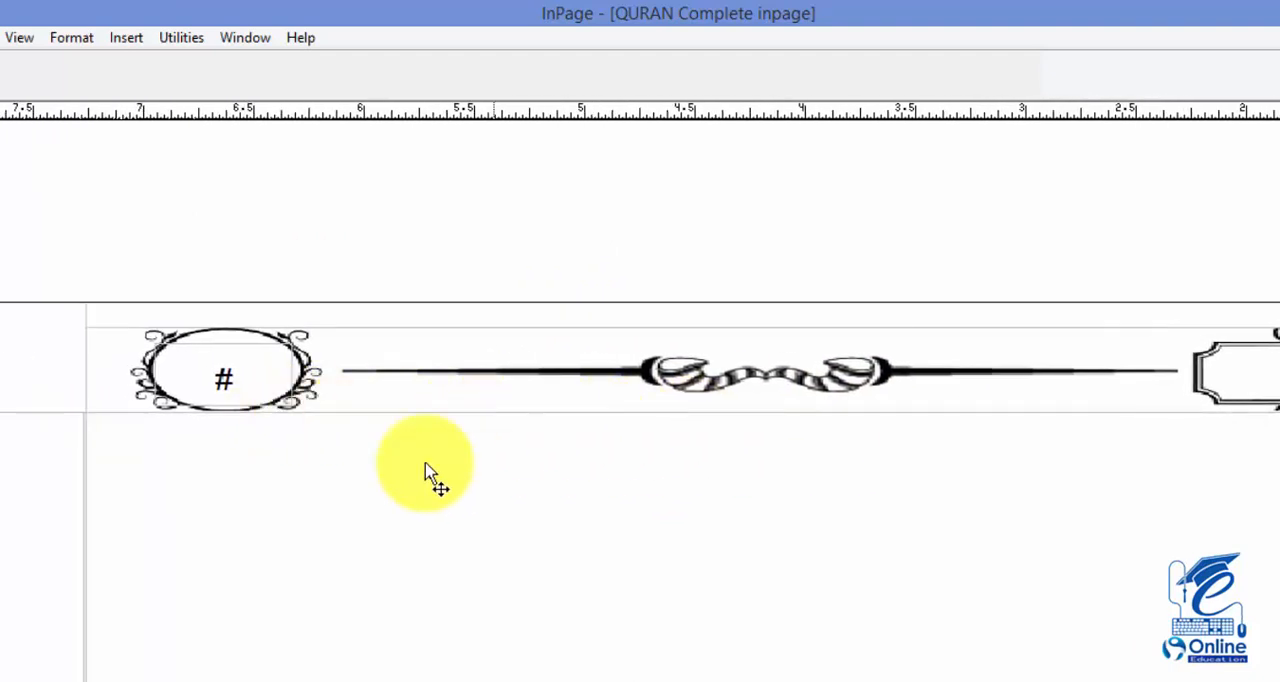
left_click(2, 679)
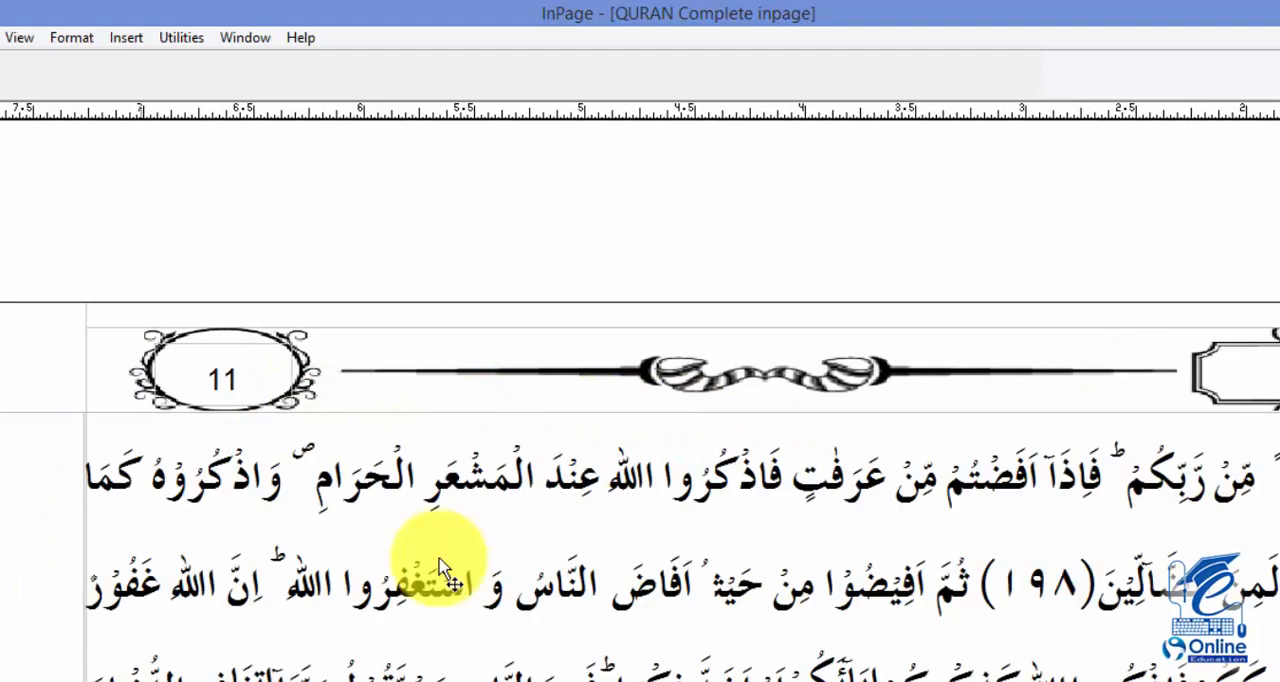
right_click(505, 546)
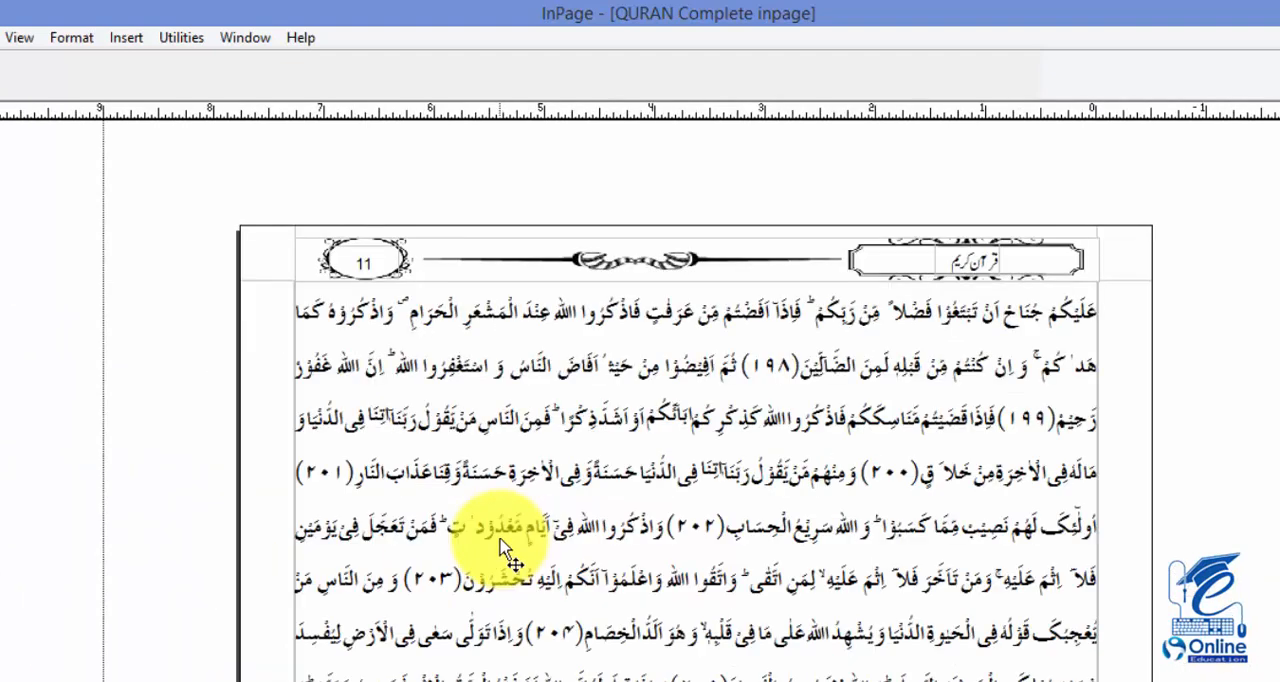
scroll(540, 550, "down", 1)
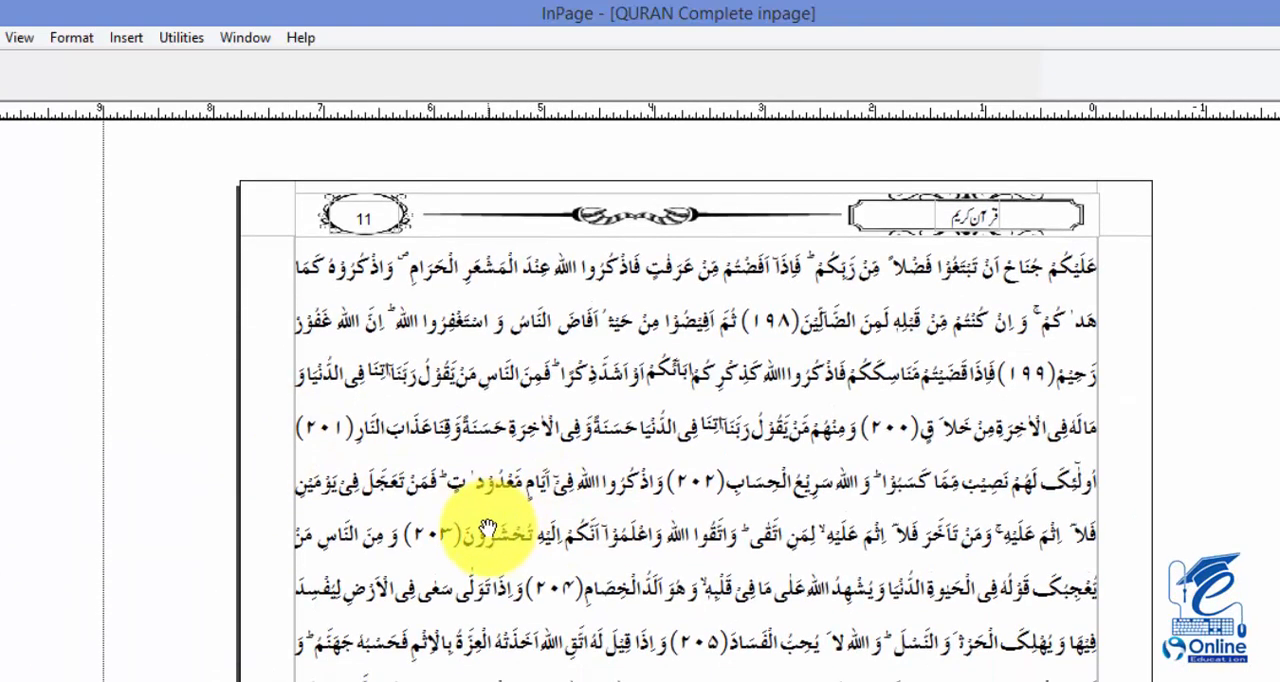
key("Page_Down")
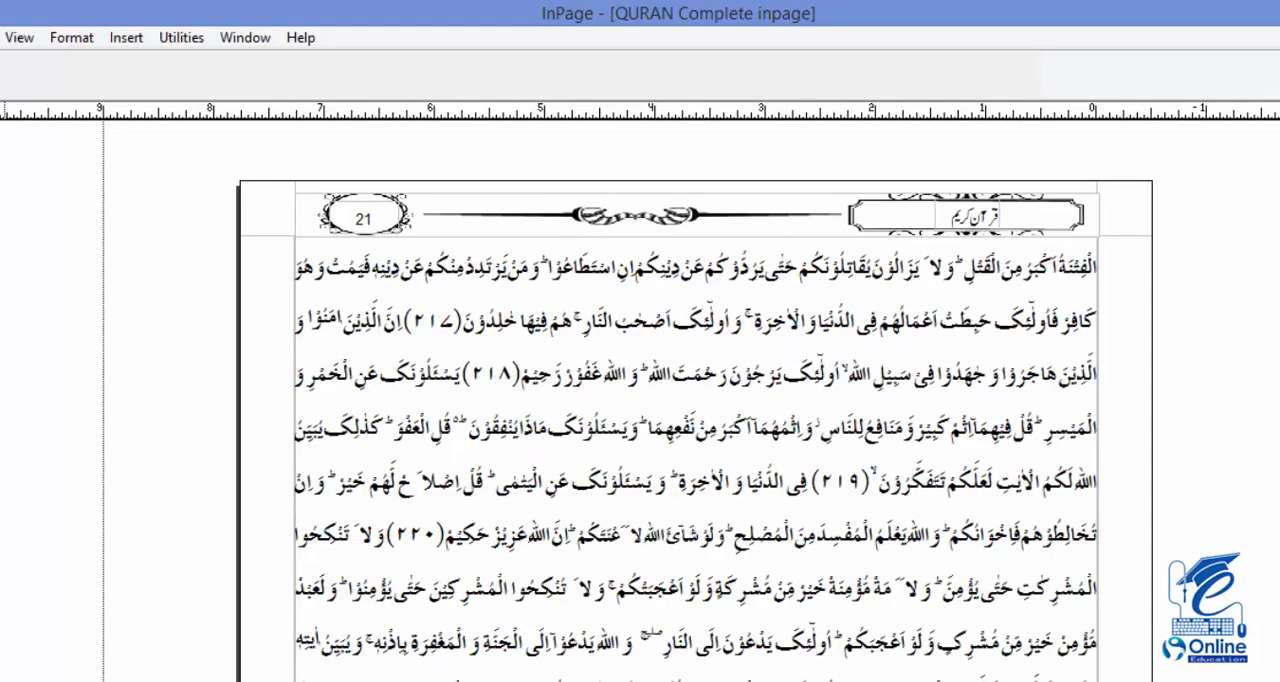
key("Page_Down")
key("Page_Down")
key("Page_Down")
key("Page_Down")
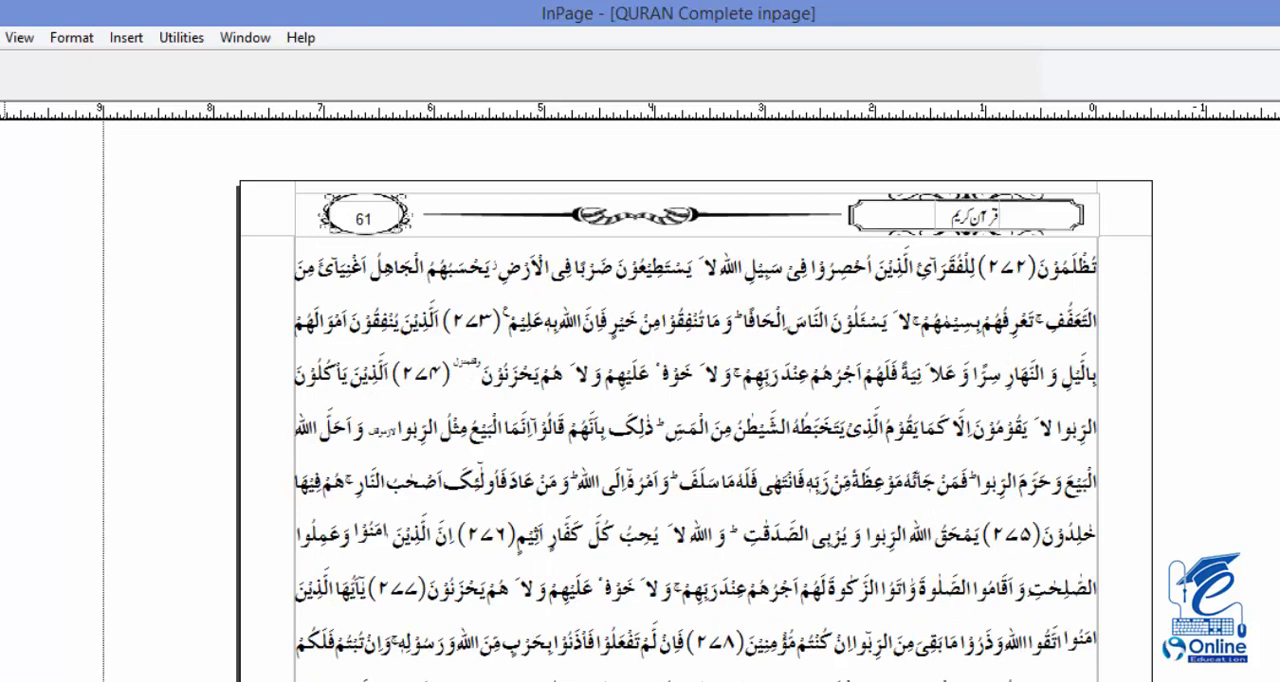
key("Page_Down")
key("Page_Down")
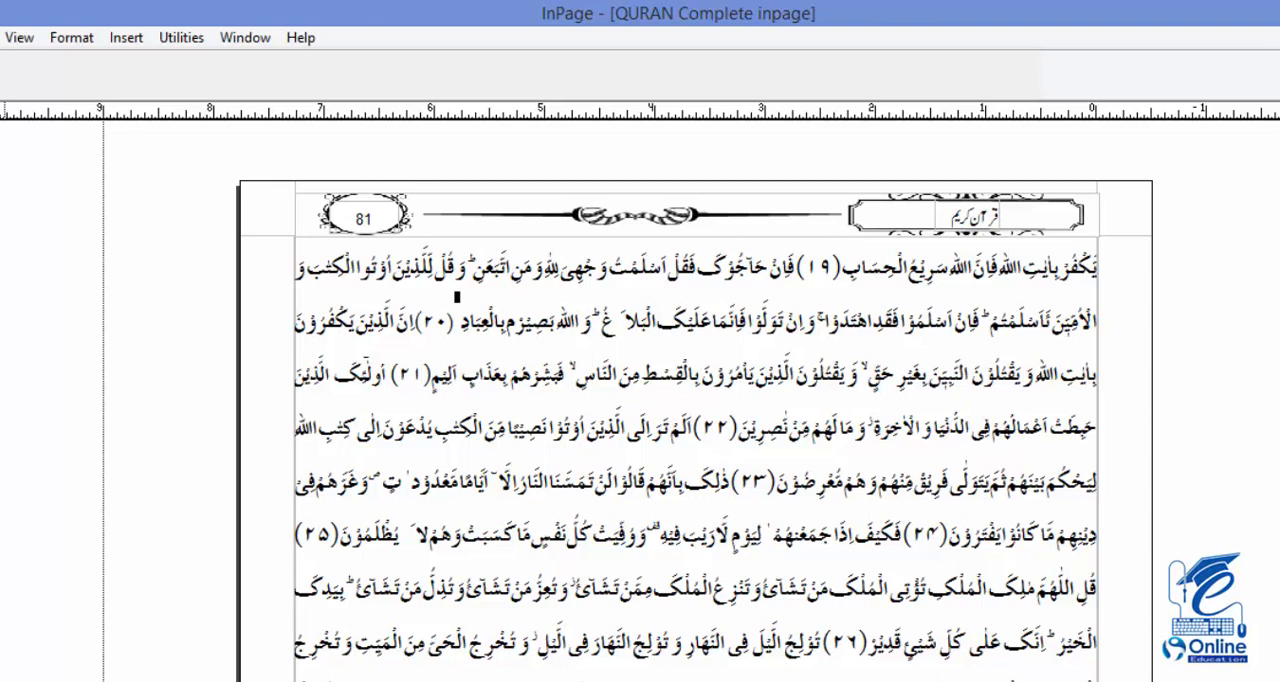
Save the document and draw a text box about 1.5" wide on the master page, just below the bottom margin at its right end
key("ctrl+s")
left_click_drag(333, 680, 320, 500)
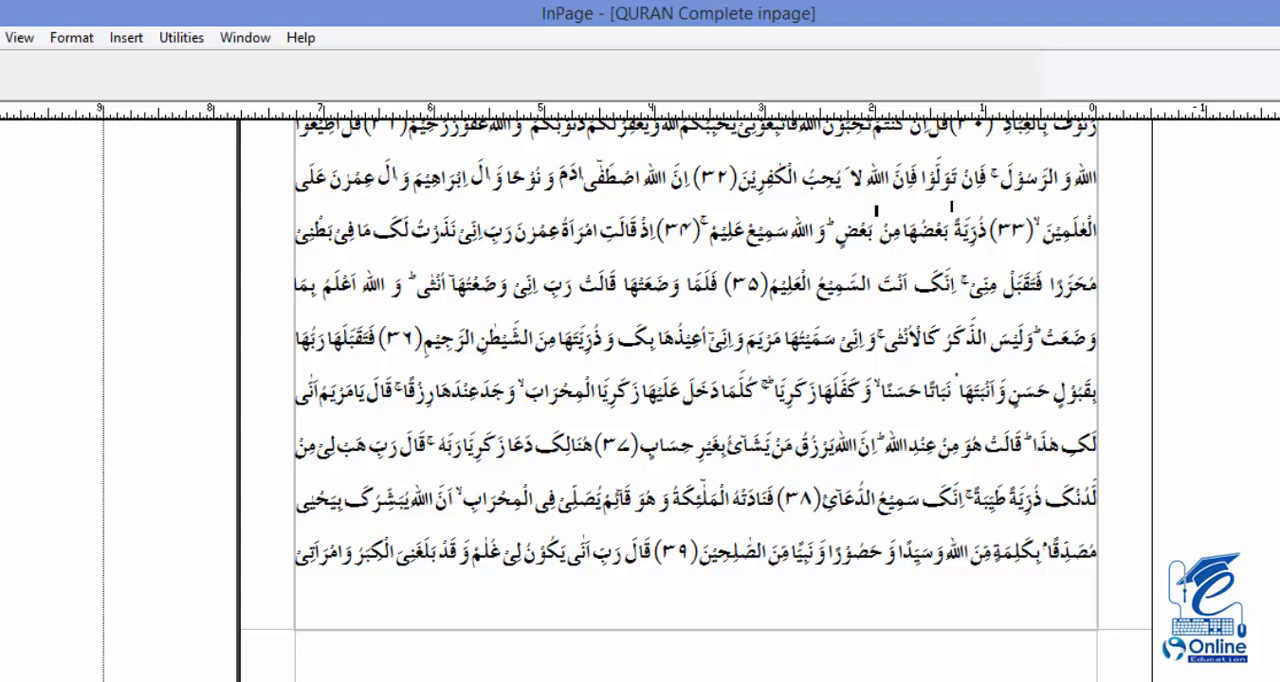
key("Page_Down")
left_click(502, 655)
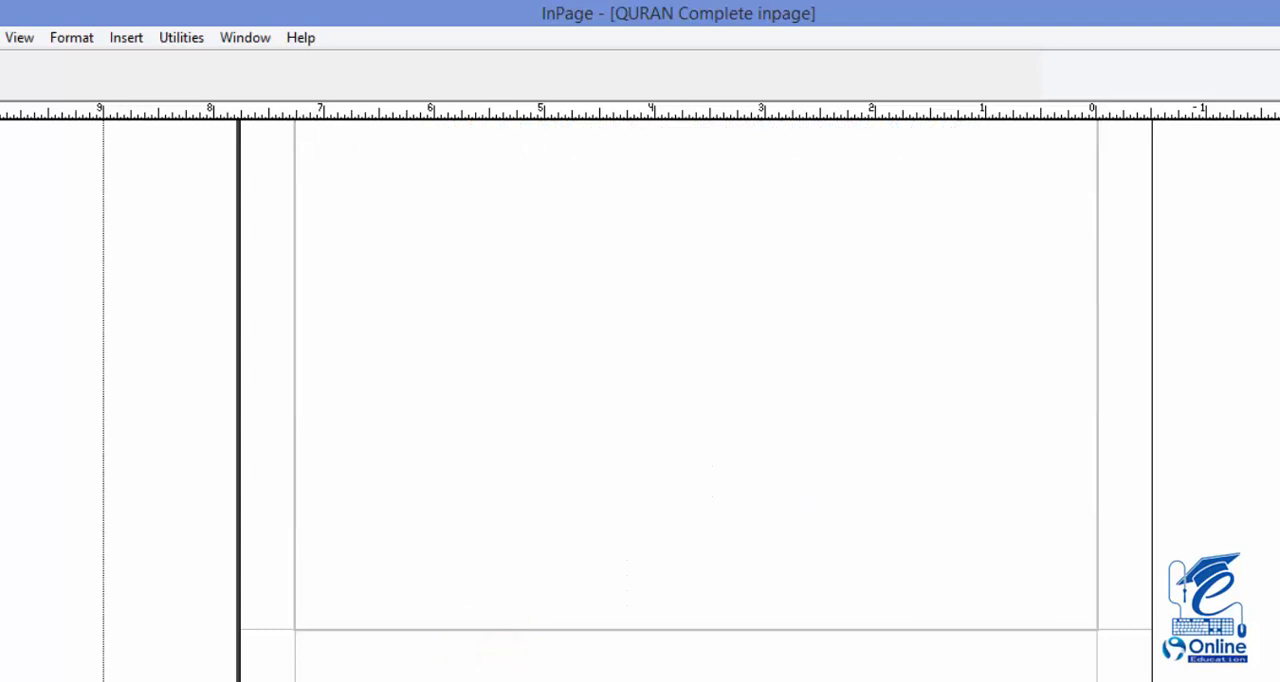
left_click(1094, 631)
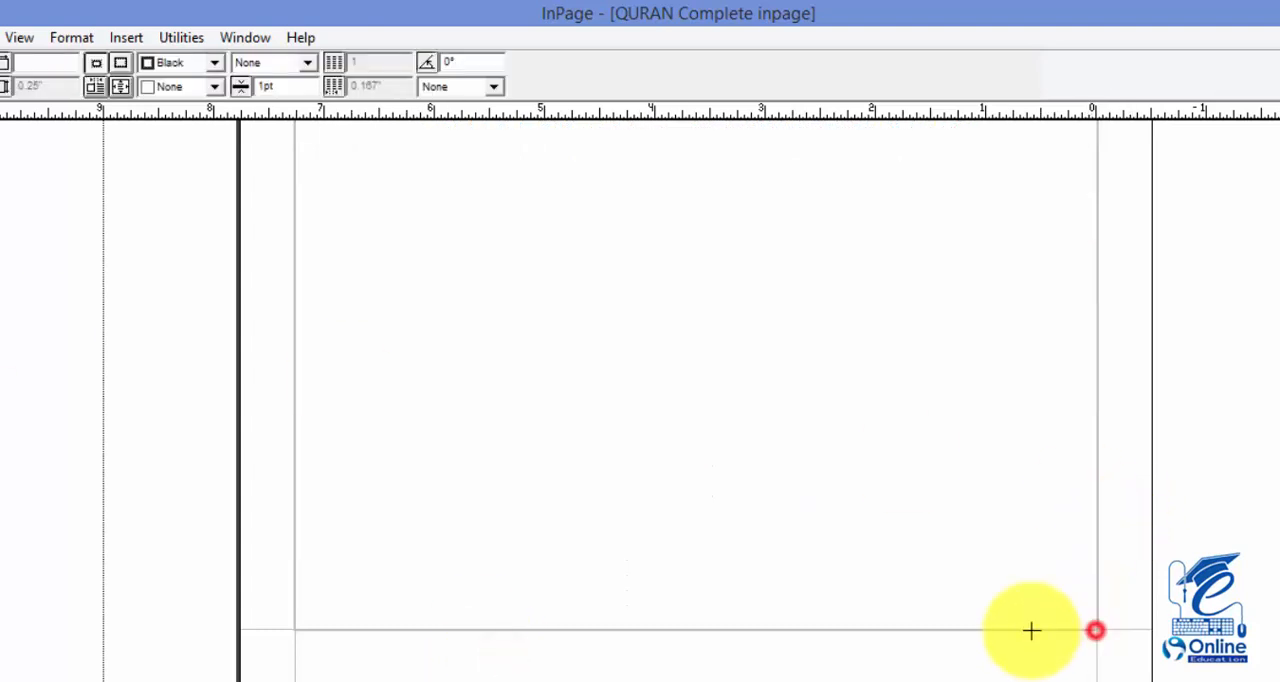
left_click_drag(1032, 630, 931, 656)
Insert the date in the 13/3/2018 format into the new footer text box on the master page
left_click(127, 38)
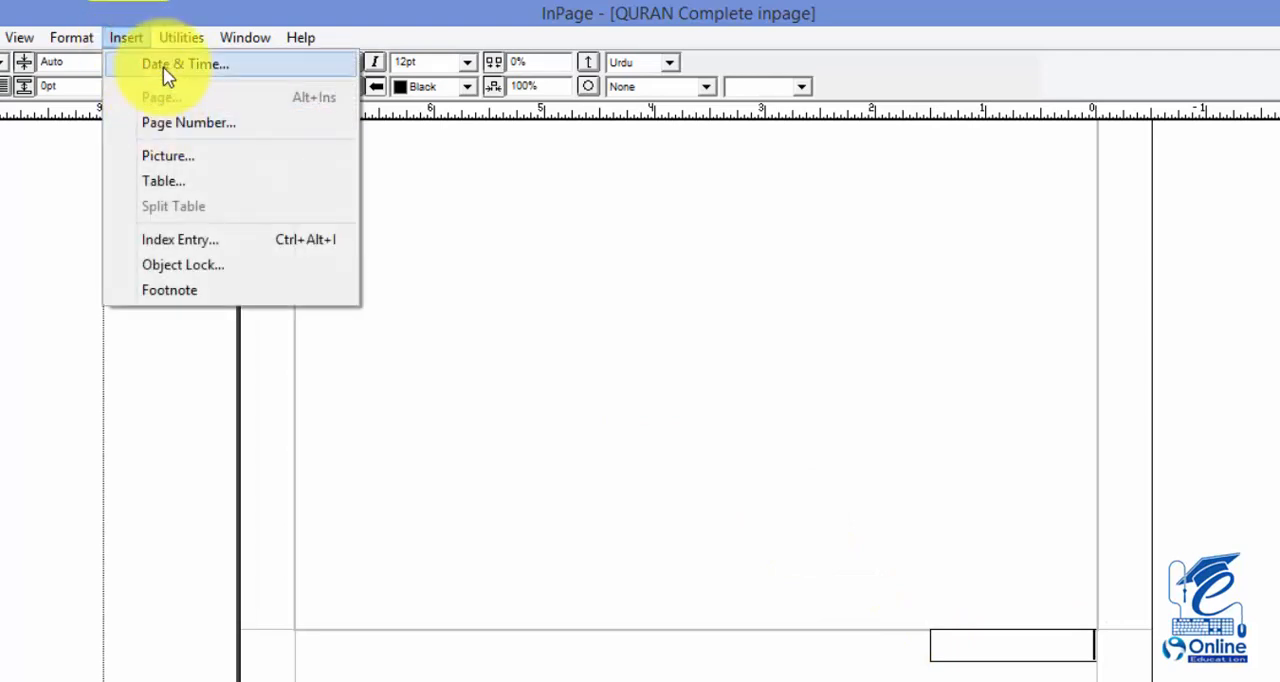
left_click(162, 66)
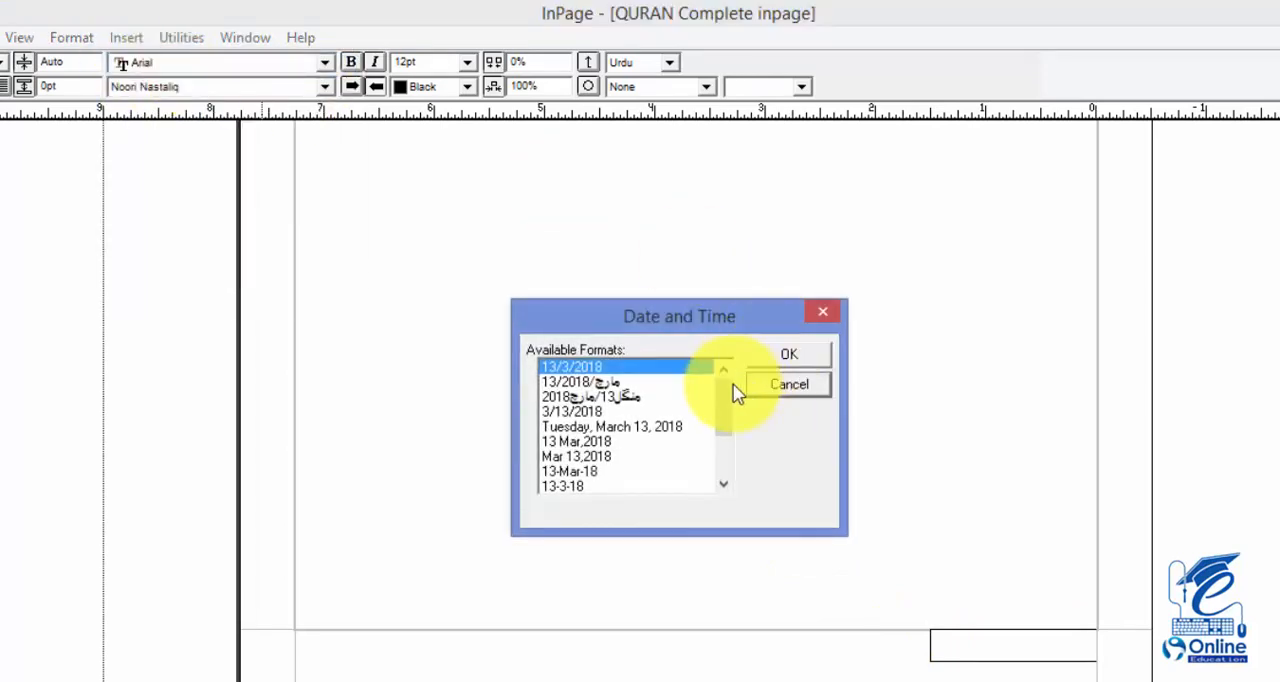
mouse_move(724, 404)
left_mouse_down()
mouse_move(723, 474)
mouse_move(723, 386)
left_mouse_up()
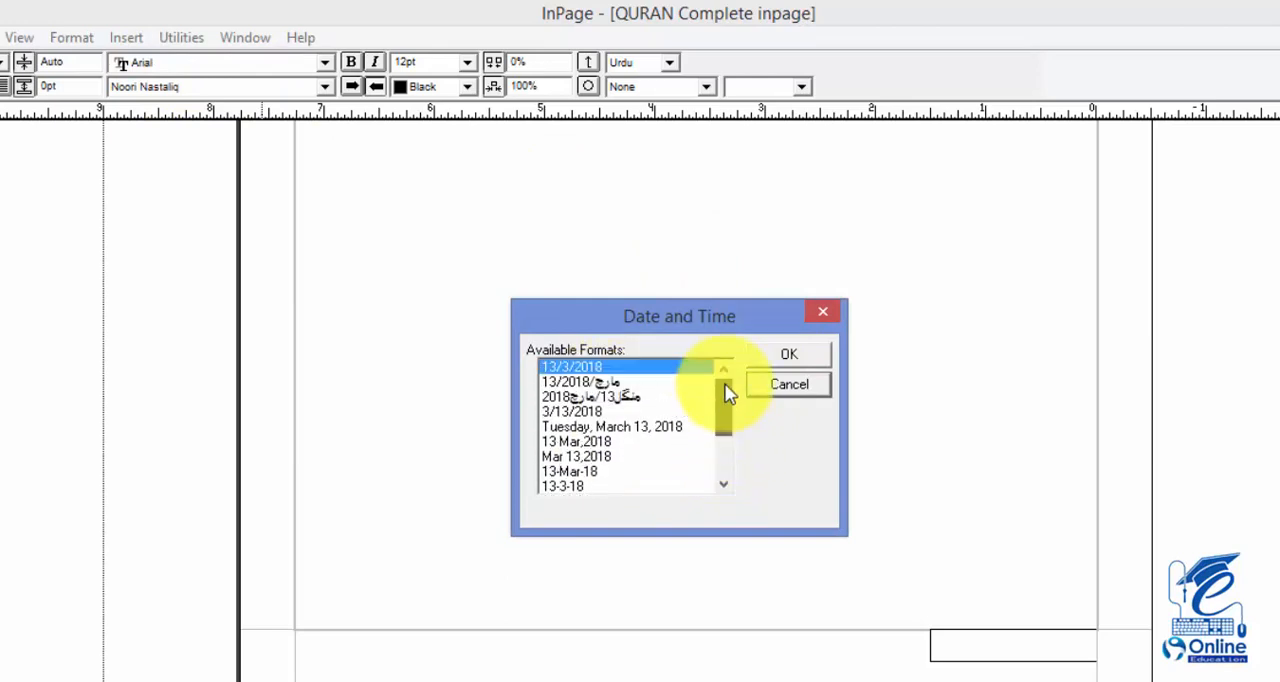
left_click(674, 367)
left_click(789, 356)
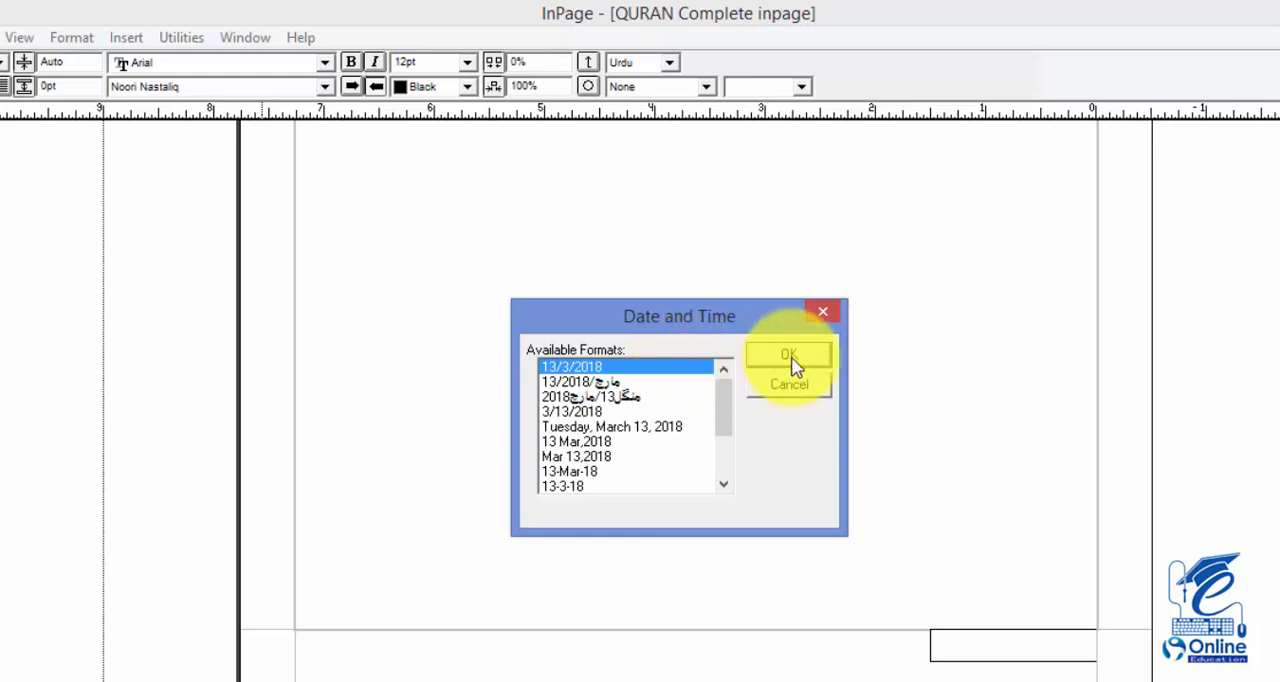
left_click(1033, 648)
left_click_drag(1049, 655, 1108, 655)
left_click(1046, 652)
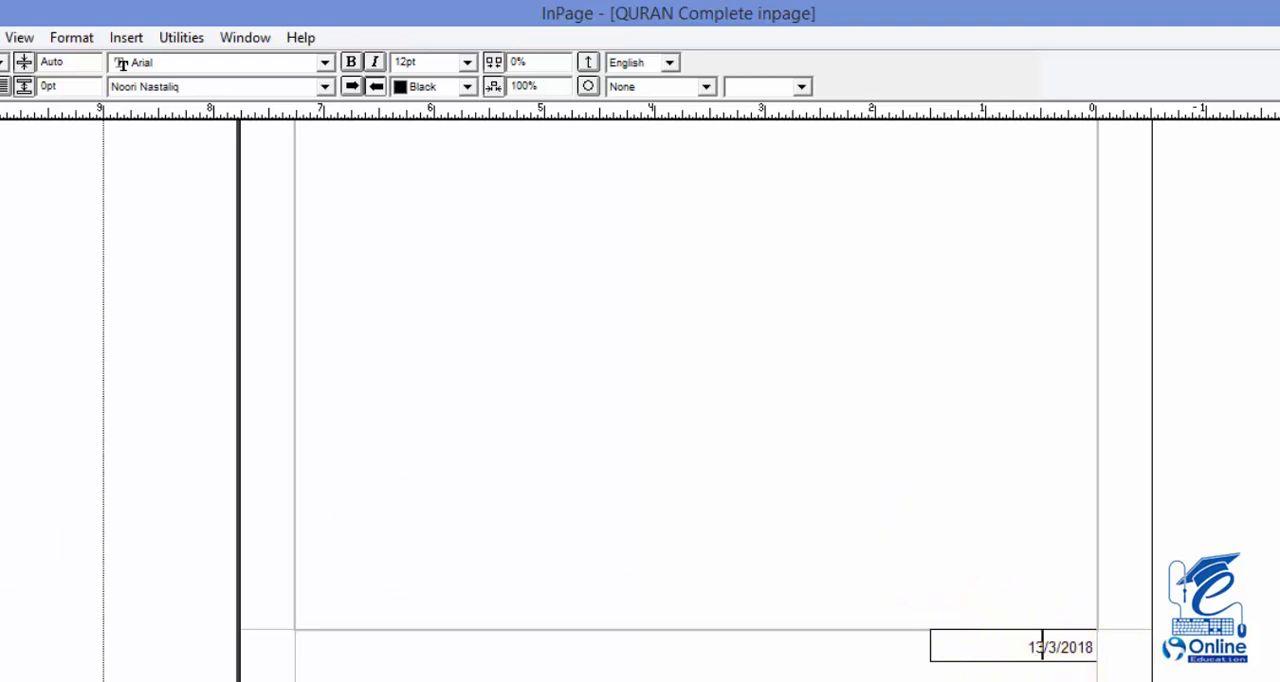
Go back to document page 81 and try to edit the page number in its header
scroll(723, 603, "up", 3)
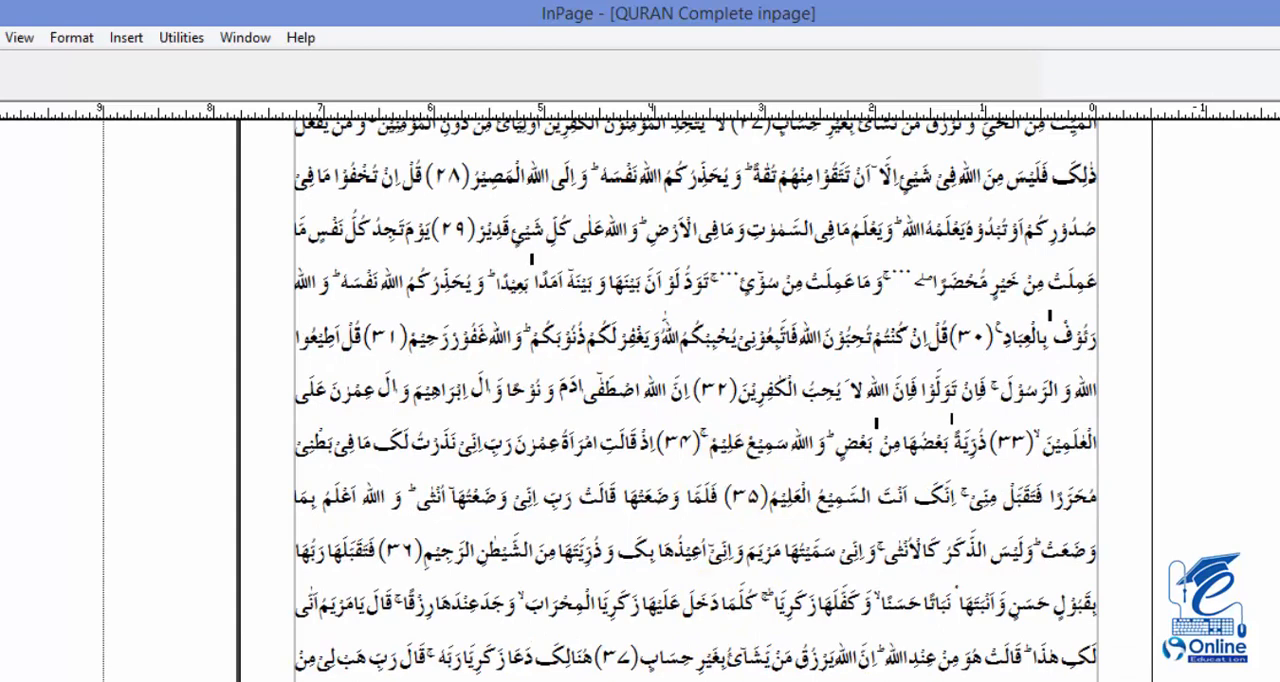
scroll(300, 443, "up", 5)
scroll(280, 600, "up", 4)
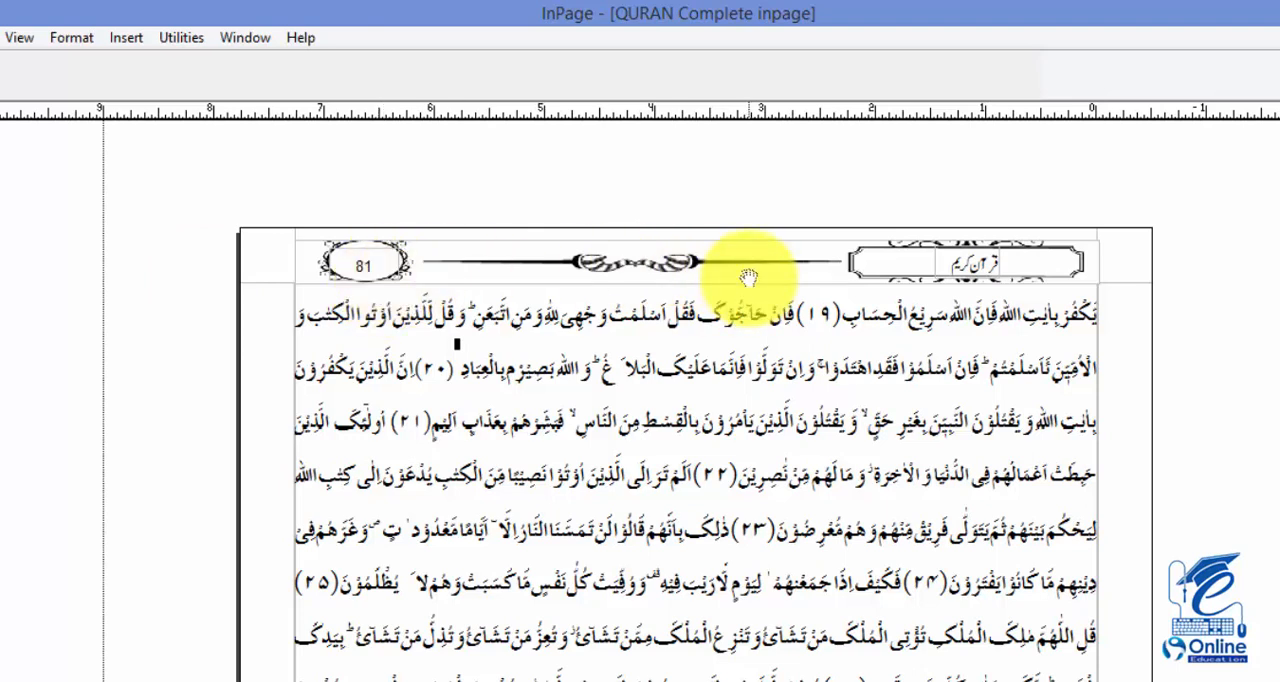
left_click(352, 270)
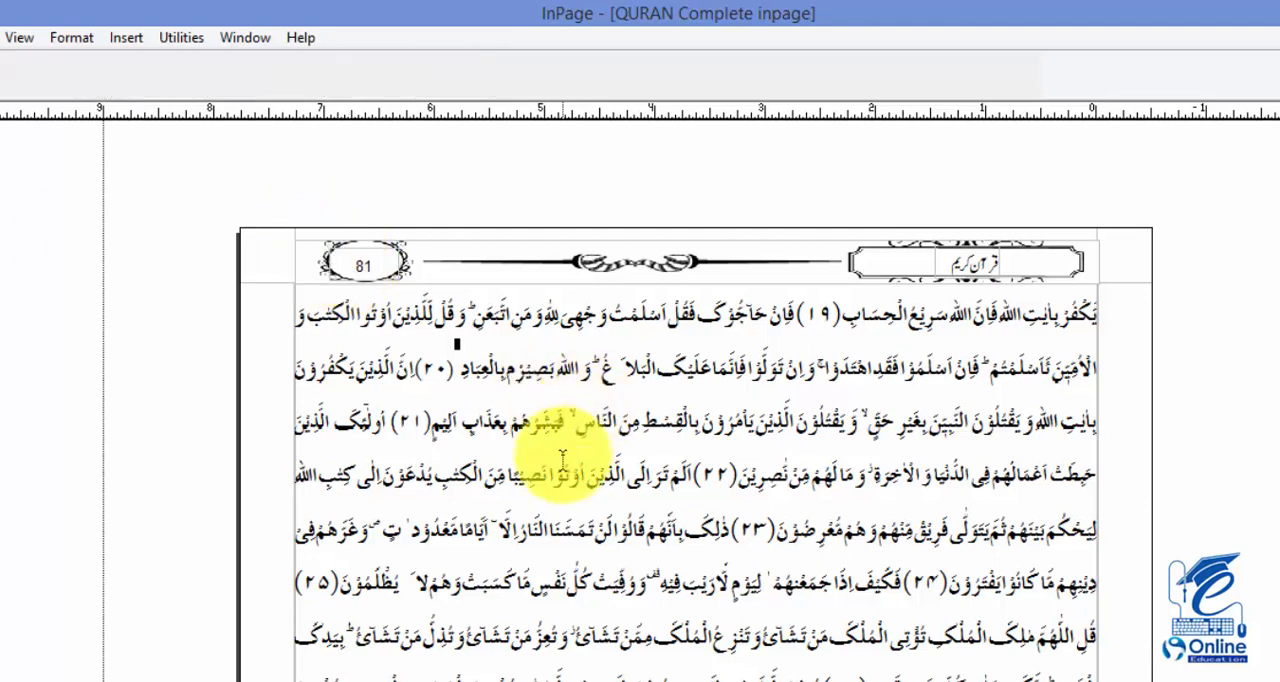
Select the body text on page 81 from just after verse number (۲۳) to just before verse number (۲۵)
left_click_drag(571, 457, 573, 283)
left_click_drag(700, 362, 453, 557)
left_click(624, 405)
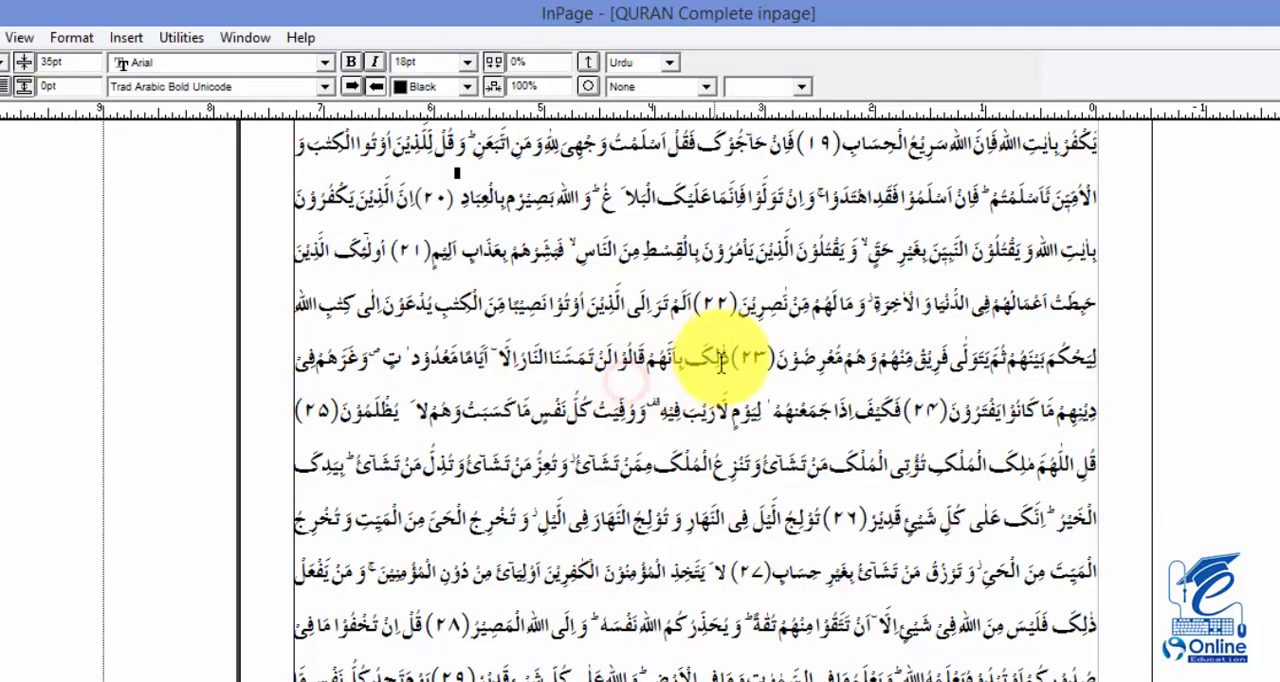
left_click_drag(735, 358, 343, 408)
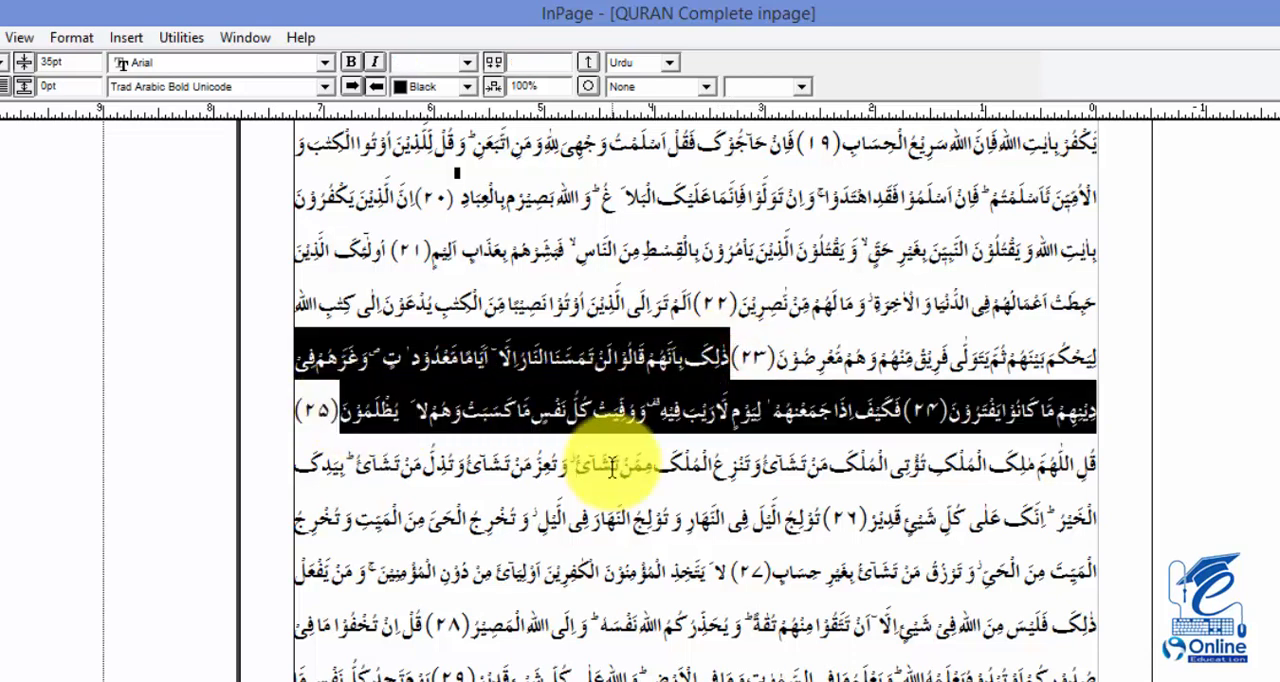